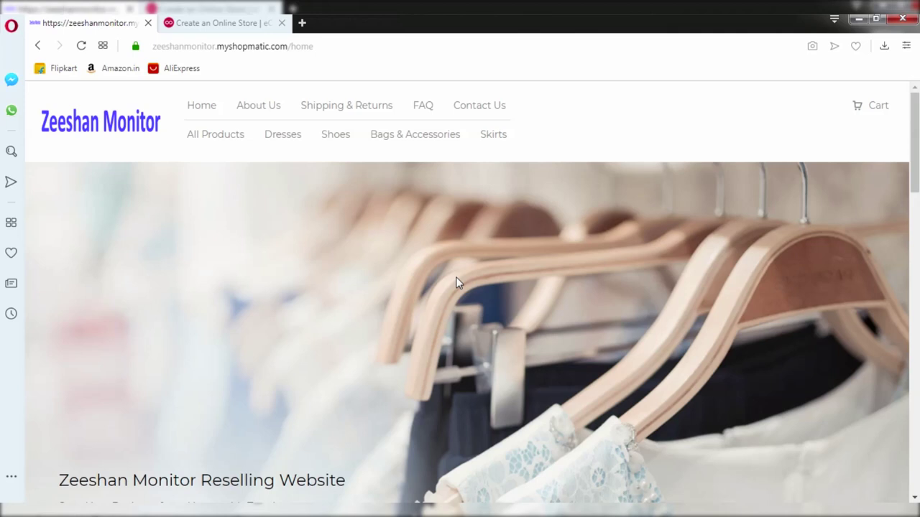
Move from the existing store site to the Shopmatic homepage, browse it, and start Sign up
{"action": "left_click", "coordinate": [220, 23]}
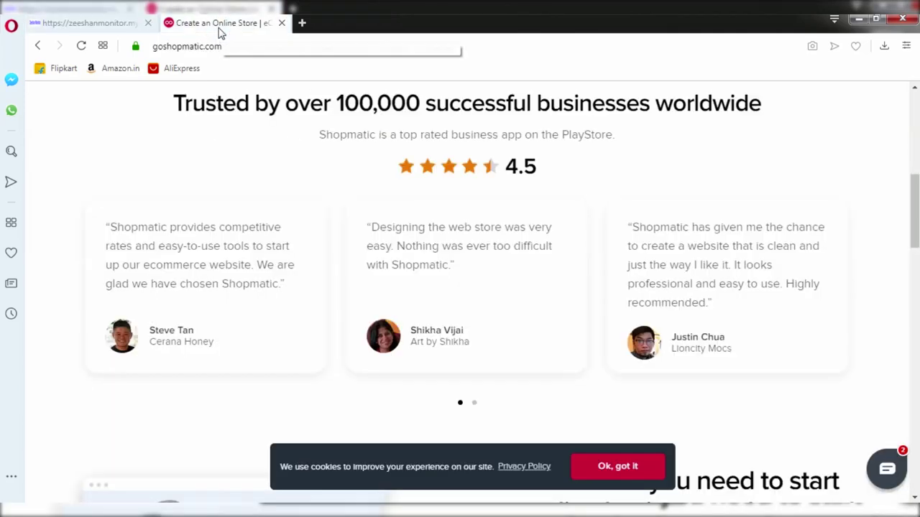
{"action": "scroll", "coordinate": [227, 221], "scroll_direction": "up", "scroll_amount": 10}
{"action": "scroll", "coordinate": [227, 220], "scroll_direction": "up", "scroll_amount": 1}
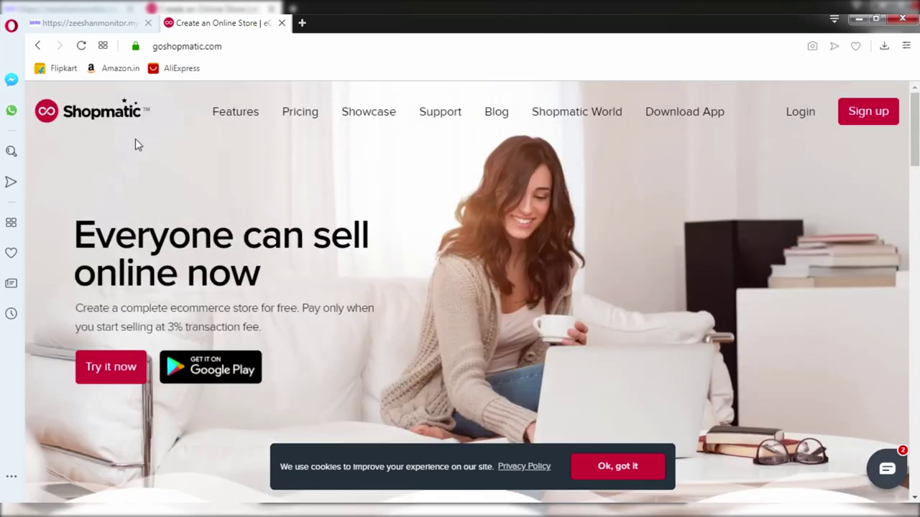
{"action": "scroll", "coordinate": [522, 229], "scroll_direction": "down", "scroll_amount": 3}
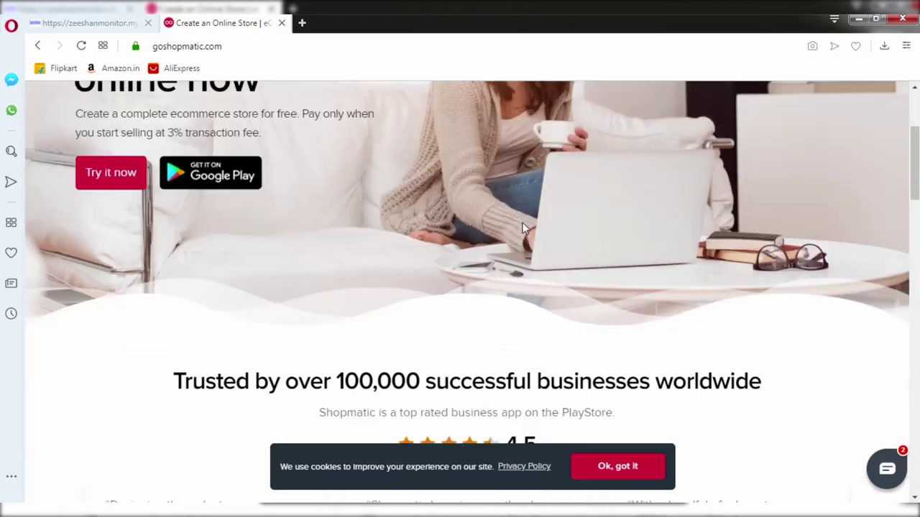
{"action": "scroll", "coordinate": [392, 260], "scroll_direction": "up", "scroll_amount": 3}
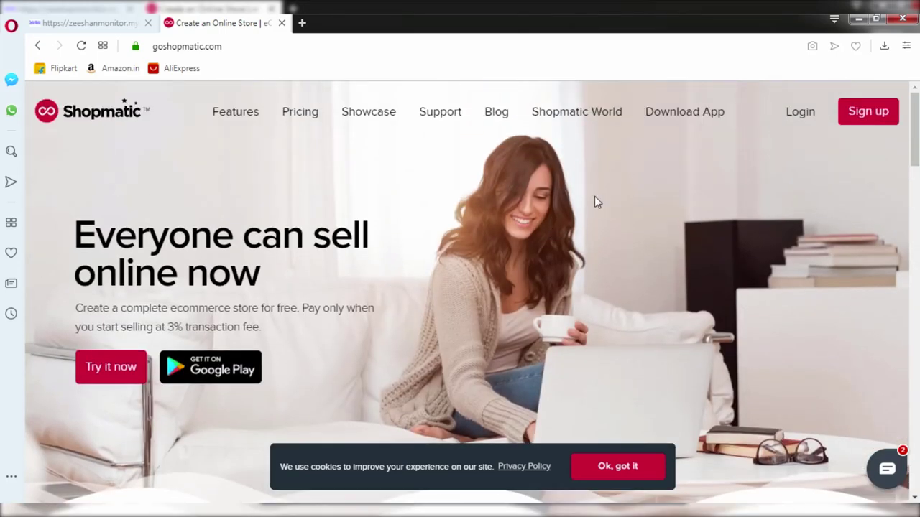
{"action": "scroll", "coordinate": [576, 269], "scroll_direction": "down", "scroll_amount": 8}
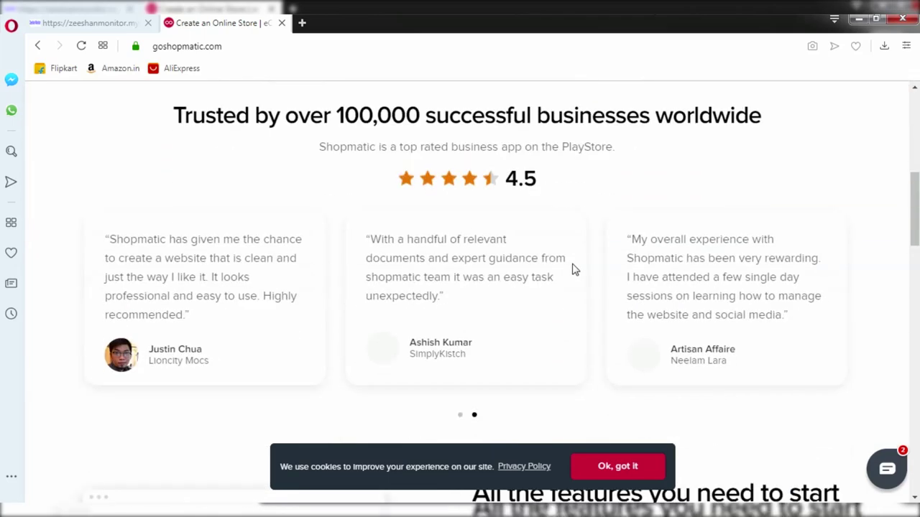
{"action": "scroll", "coordinate": [576, 269], "scroll_direction": "up", "scroll_amount": 3}
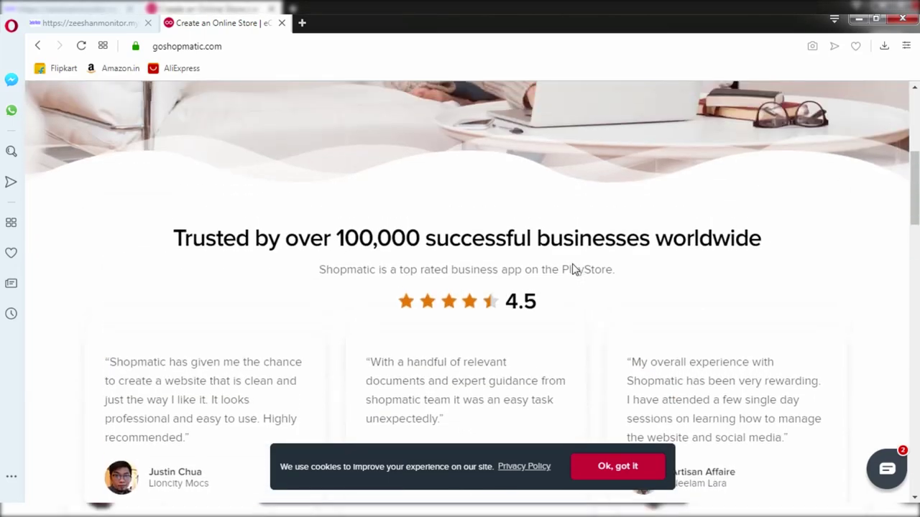
{"action": "scroll", "coordinate": [573, 269], "scroll_direction": "up", "scroll_amount": 5}
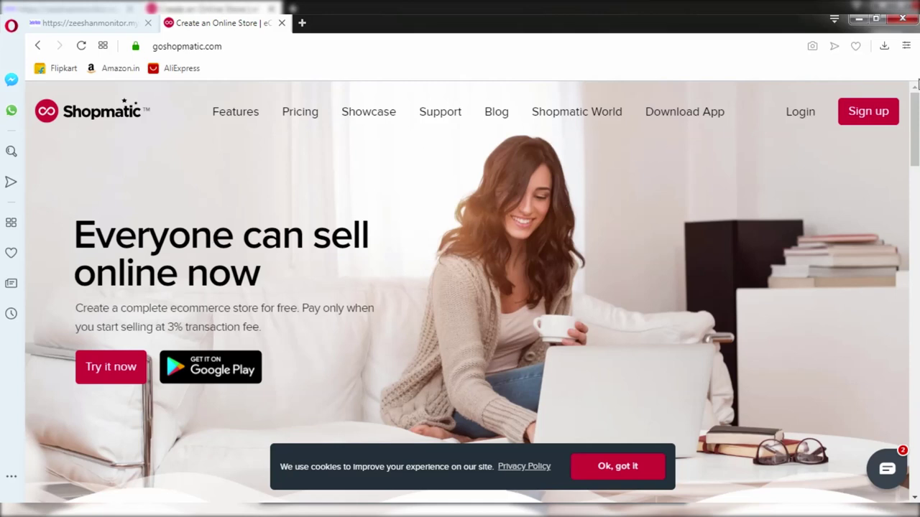
{"action": "left_click", "coordinate": [877, 117]}
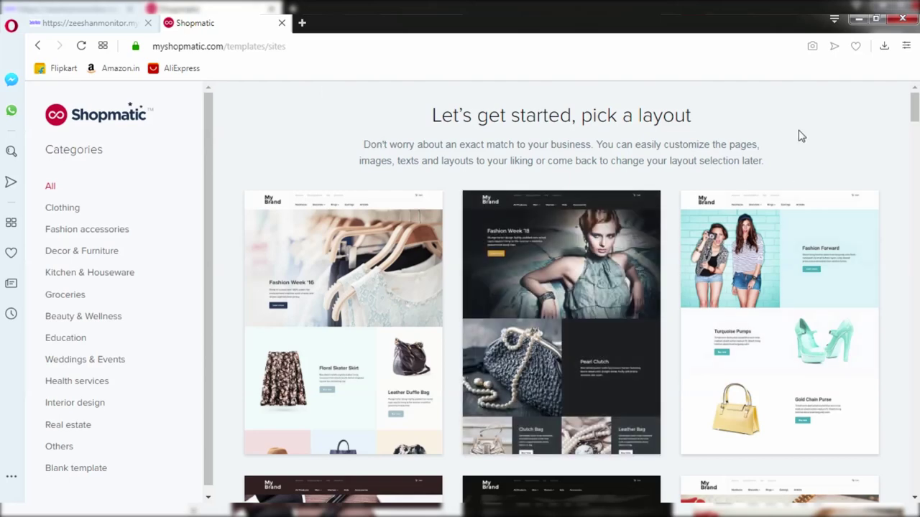
Choose the kitchen-utensils template from the gallery as the new store's layout
{"action": "scroll", "coordinate": [915, 261], "scroll_direction": "down", "scroll_amount": 8}
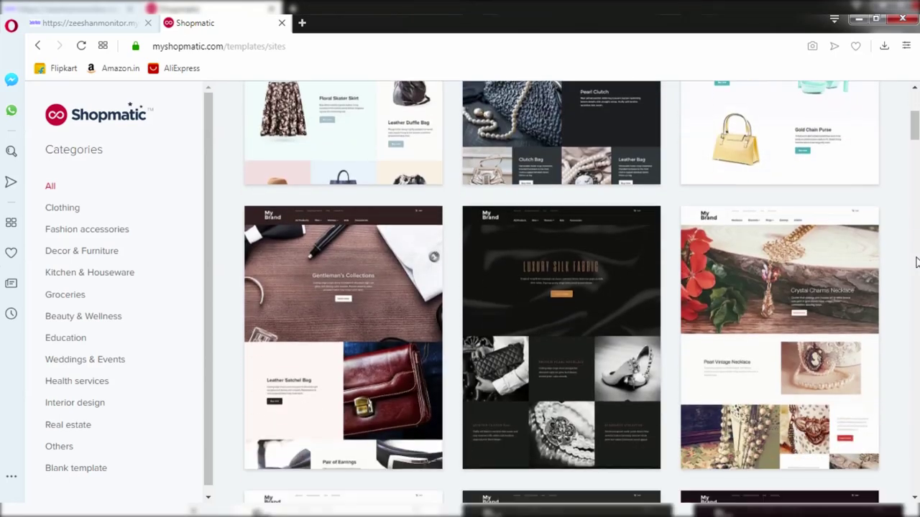
{"action": "scroll", "coordinate": [915, 261], "scroll_direction": "down", "scroll_amount": 4}
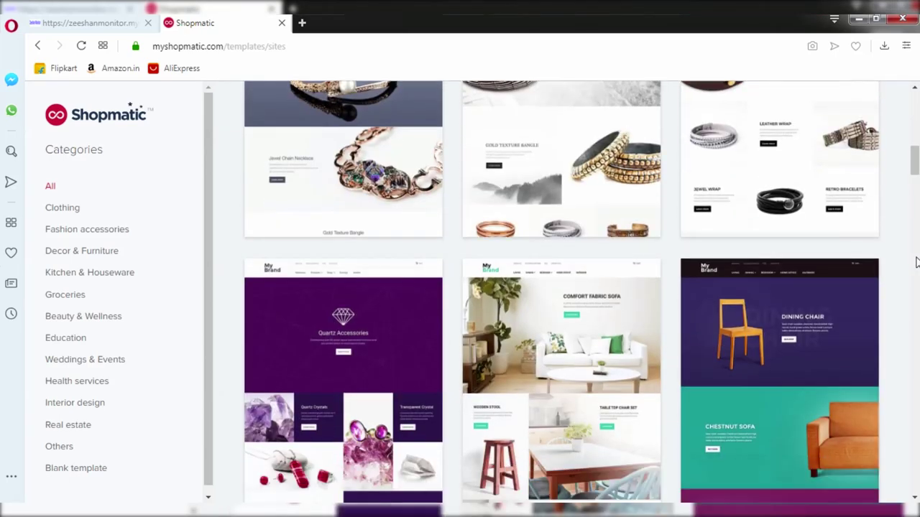
{"action": "scroll", "coordinate": [916, 261], "scroll_direction": "down", "scroll_amount": 6}
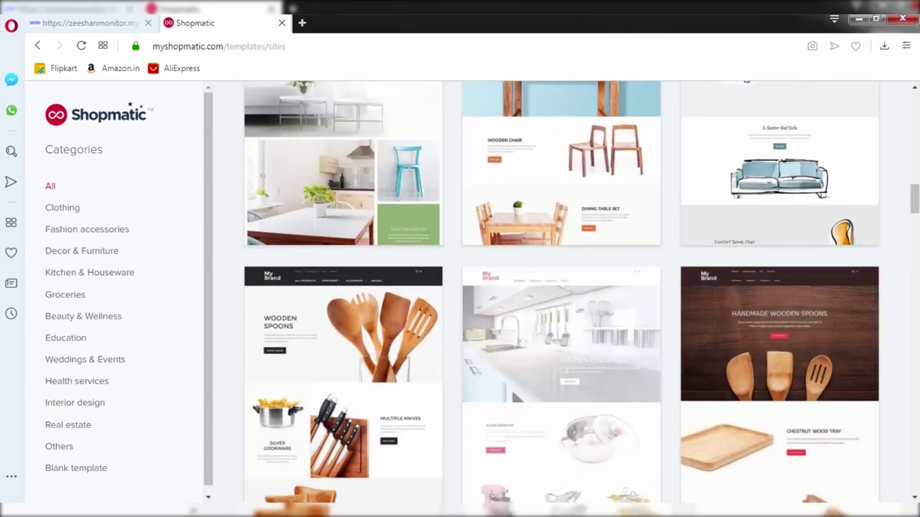
{"action": "mouse_move", "coordinate": [573, 310]}
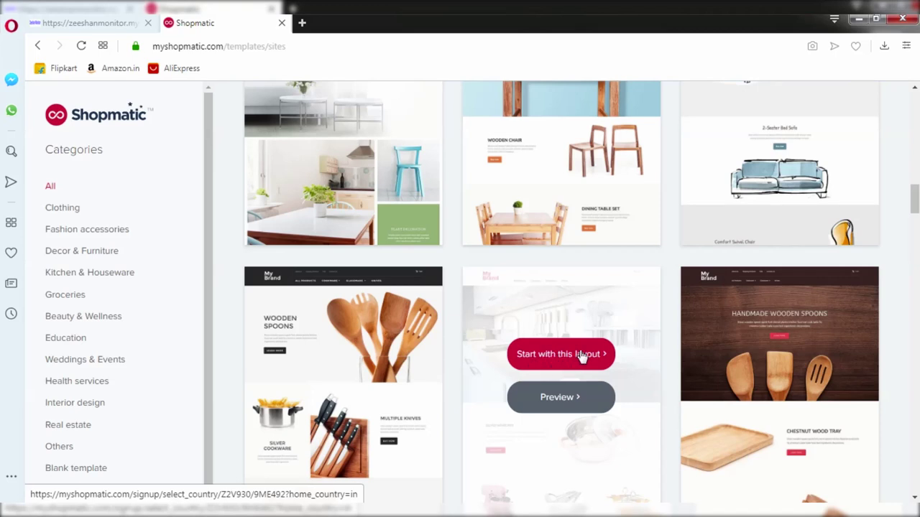
{"action": "left_click", "coordinate": [555, 356]}
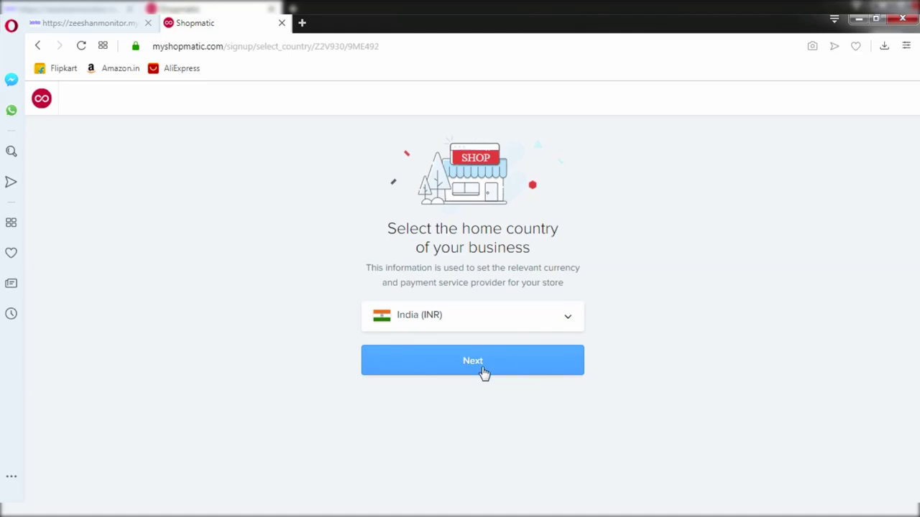
Submit and confirm India (INR) as the home country
{"action": "left_click", "coordinate": [480, 368]}
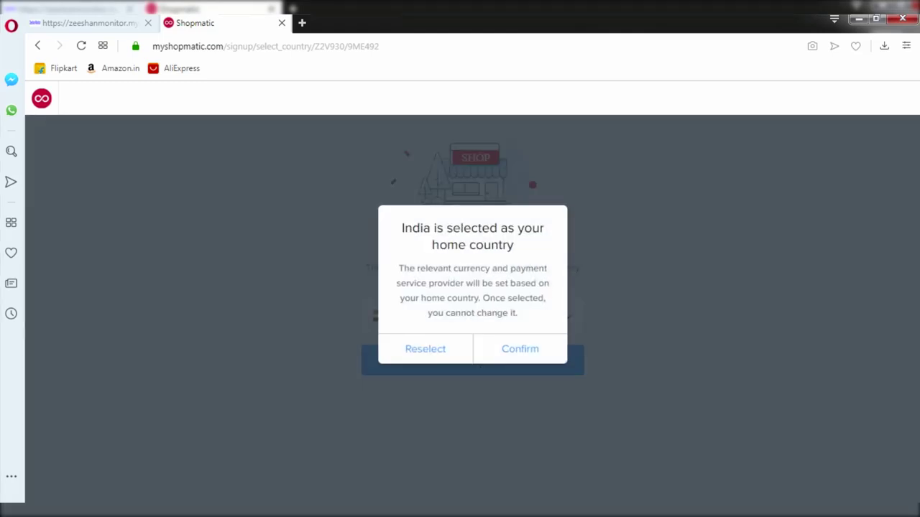
{"action": "left_click_drag", "start_coordinate": [414, 233], "coordinate": [529, 261]}
{"action": "left_click", "coordinate": [529, 260]}
{"action": "left_click", "coordinate": [521, 349]}
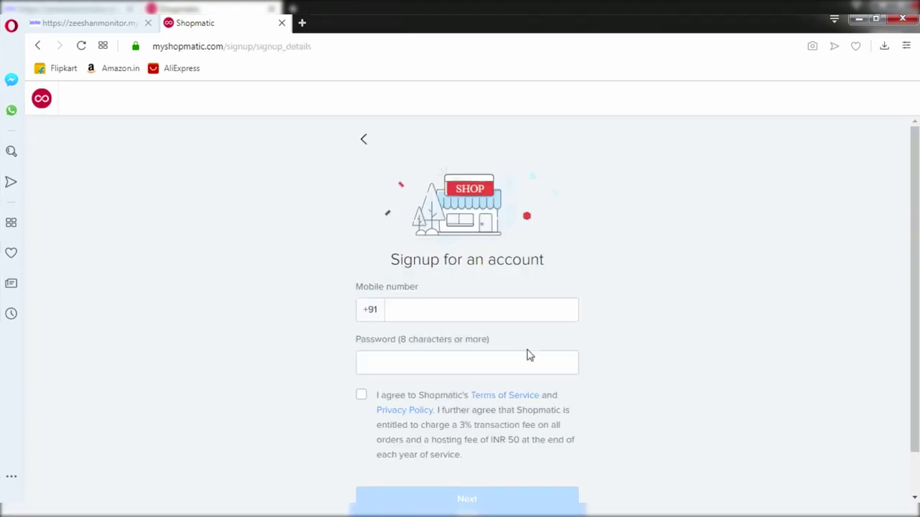
Enter the mobile number and password, accept the terms of service, and submit
{"action": "scroll", "coordinate": [467, 287], "scroll_direction": "down", "scroll_amount": 1}
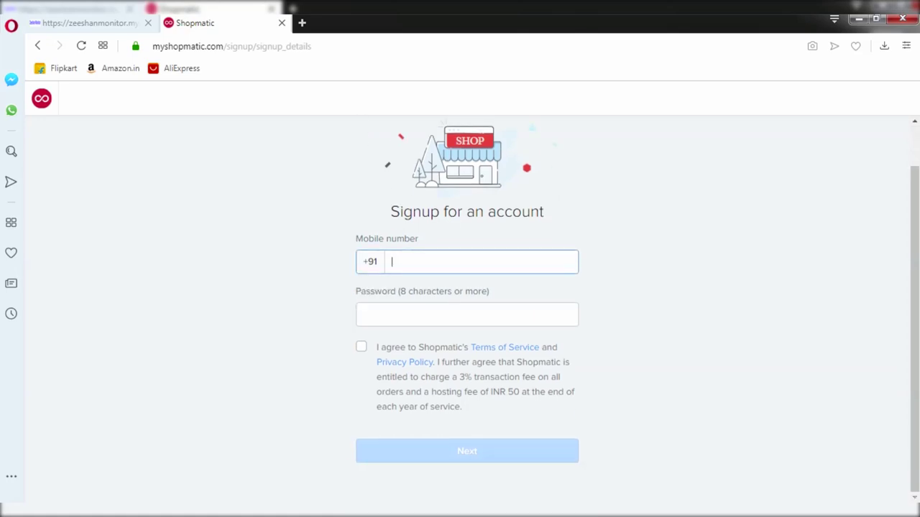
{"action": "left_click", "coordinate": [467, 314]}
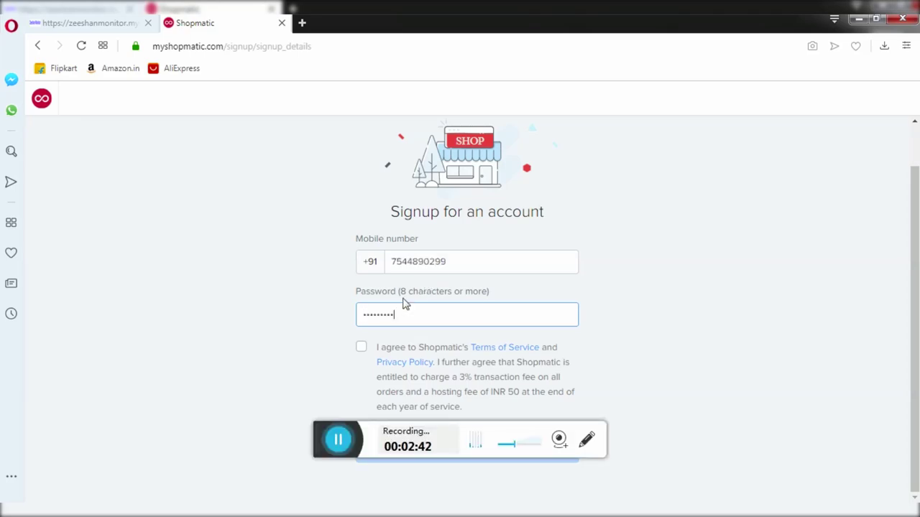
{"action": "key", "text": "alt"}
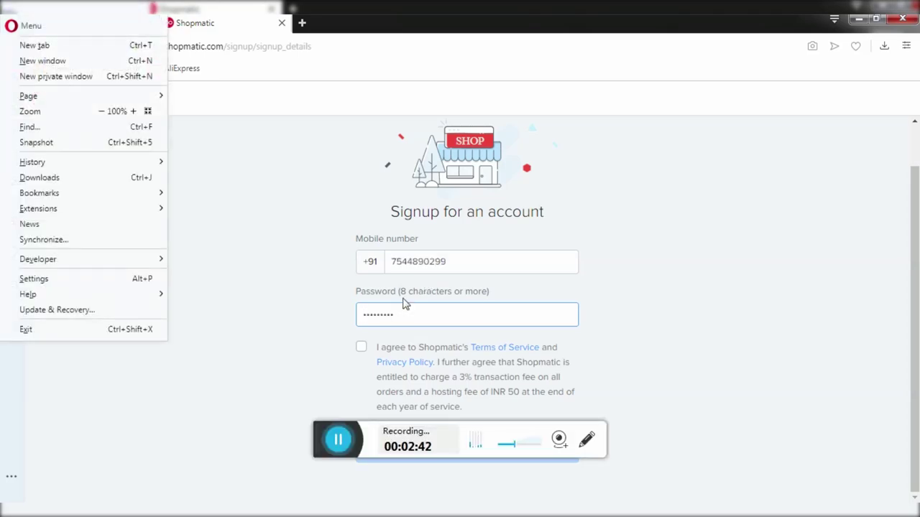
{"action": "key", "text": "Escape"}
{"action": "left_click", "coordinate": [283, 308]}
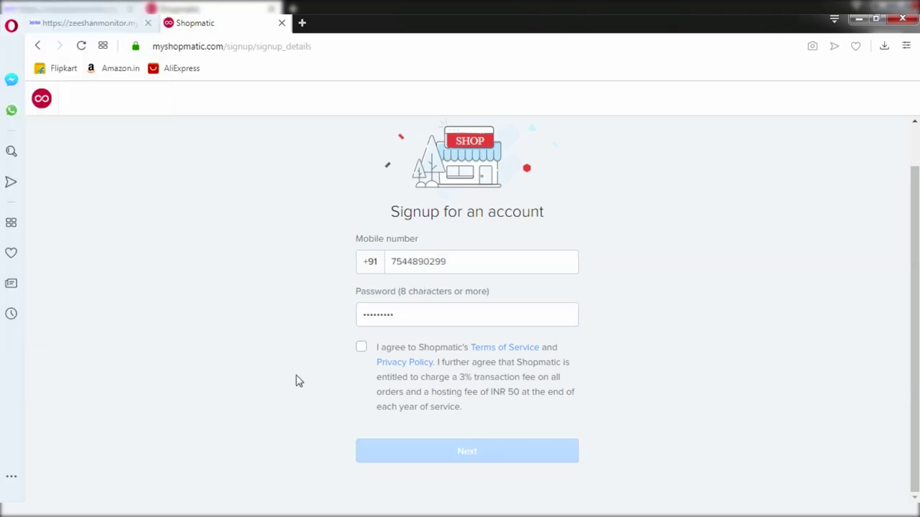
{"action": "left_click", "coordinate": [361, 347]}
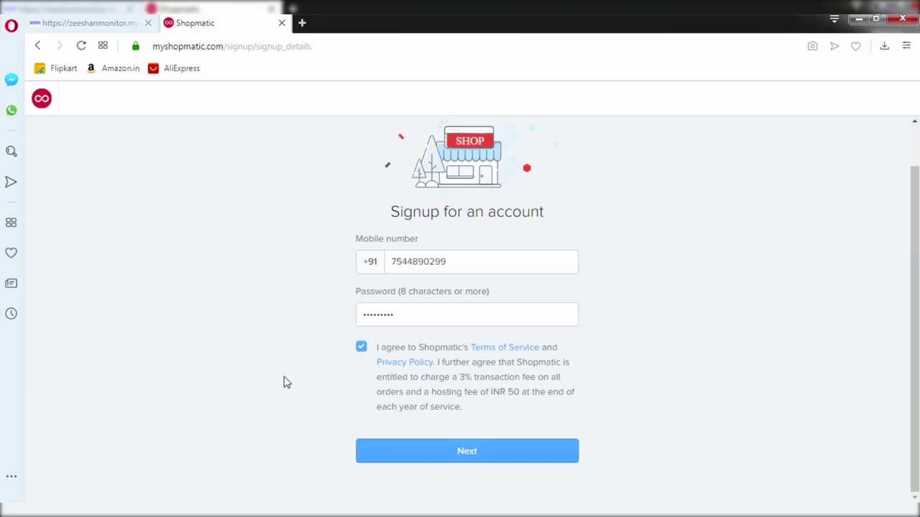
{"action": "left_click", "coordinate": [467, 452]}
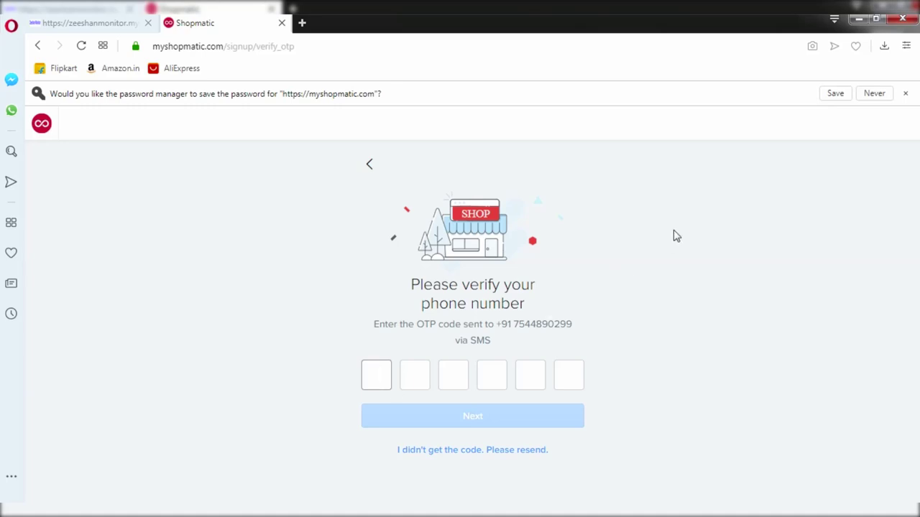
Save the site password and submit the six-digit SMS verification code
{"action": "left_click", "coordinate": [837, 98]}
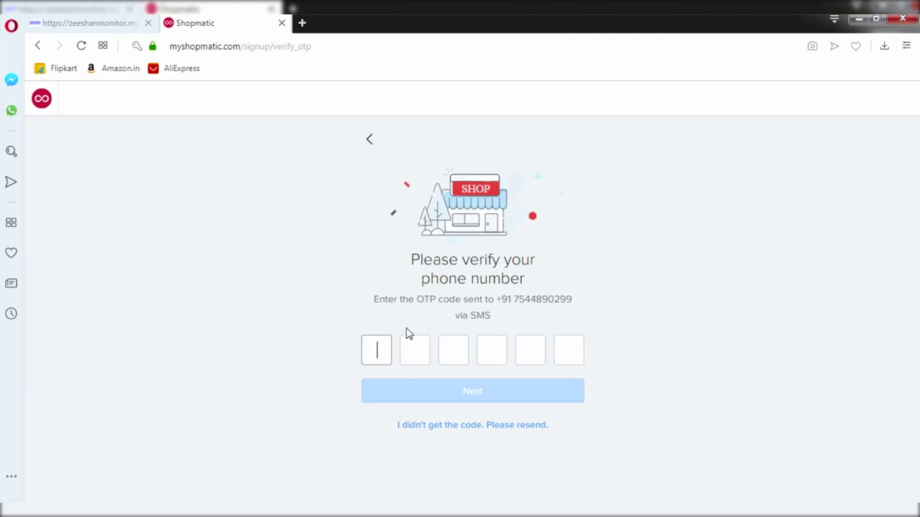
{"action": "left_click", "coordinate": [287, 199]}
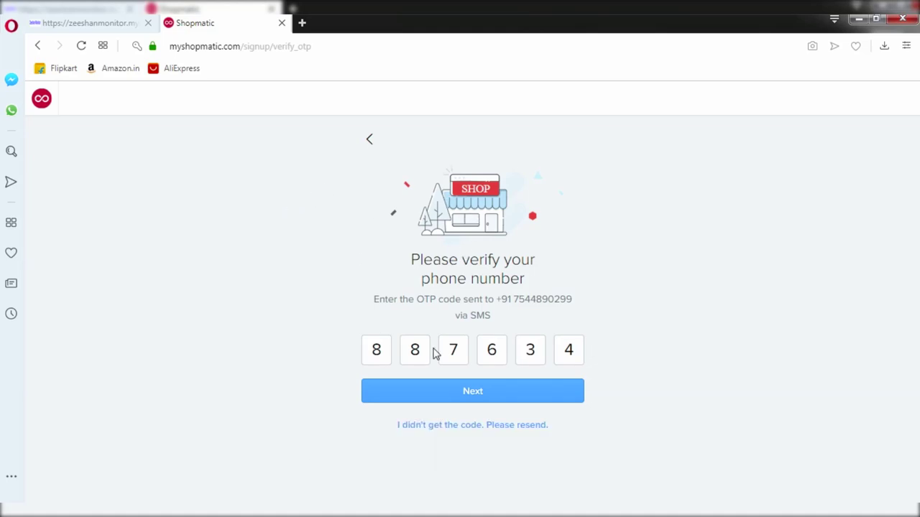
{"action": "left_click", "coordinate": [462, 389]}
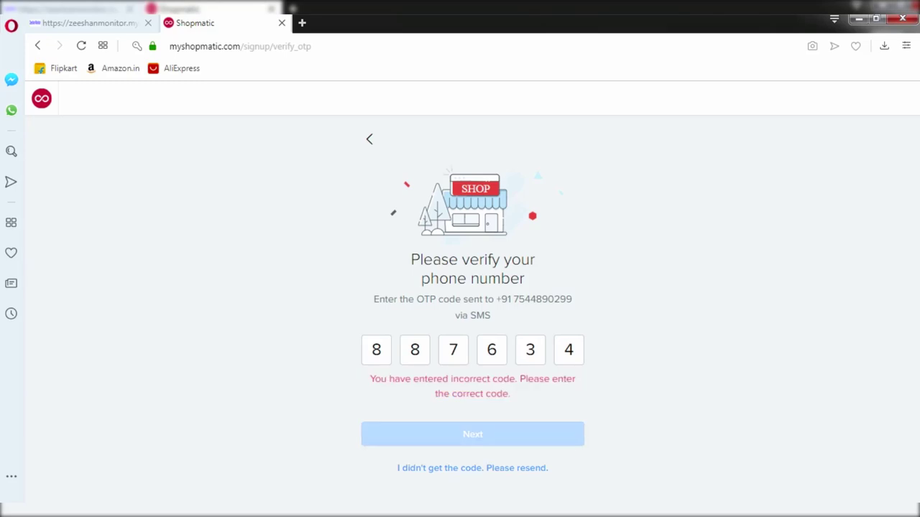
Re-enter the verification code after the incorrect-code error and resubmit it
{"action": "key", "text": "ctrl+a"}
{"action": "left_click", "coordinate": [460, 380]}
{"action": "left_click", "coordinate": [403, 358]}
{"action": "key", "text": "ctrl+v"}
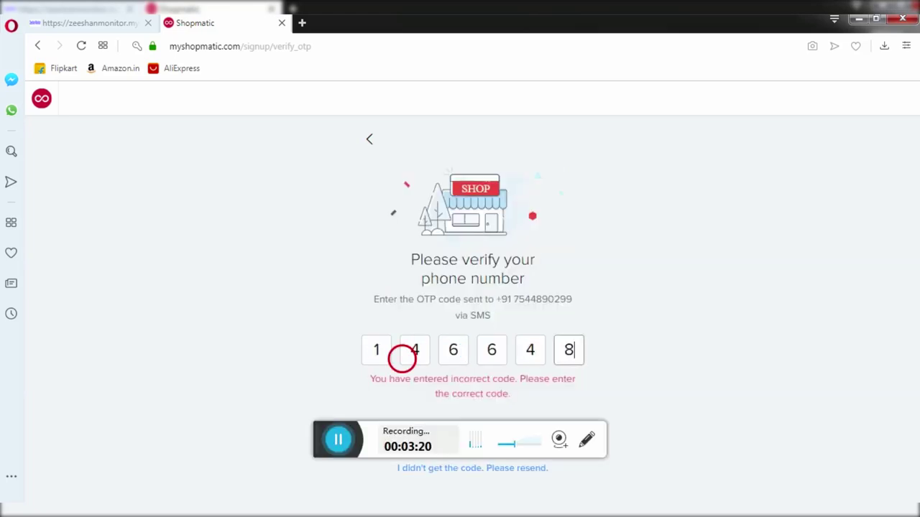
{"action": "key", "text": "alt"}
{"action": "left_click", "coordinate": [335, 325]}
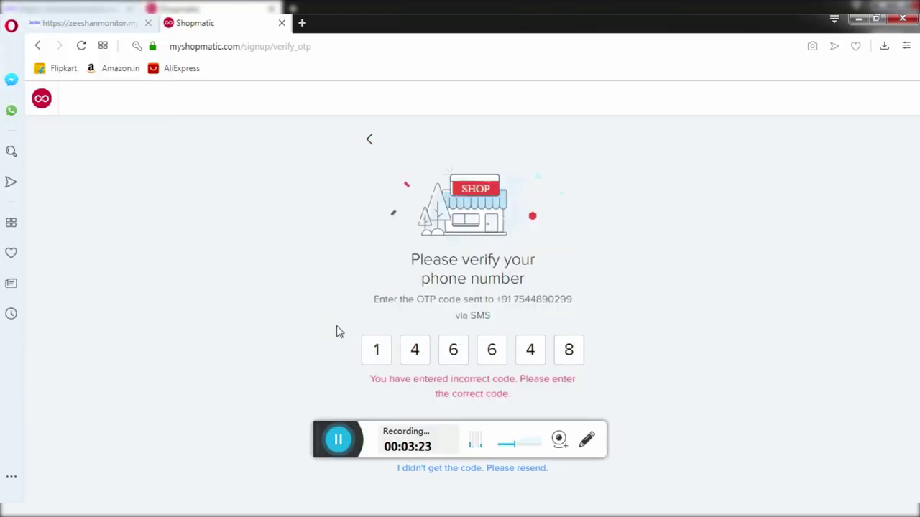
{"action": "left_click", "coordinate": [473, 440]}
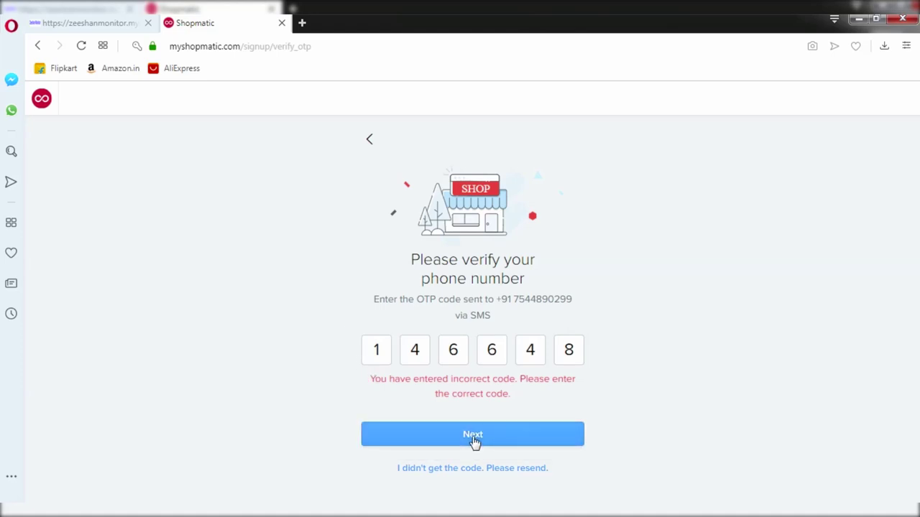
{"action": "left_click", "coordinate": [473, 441]}
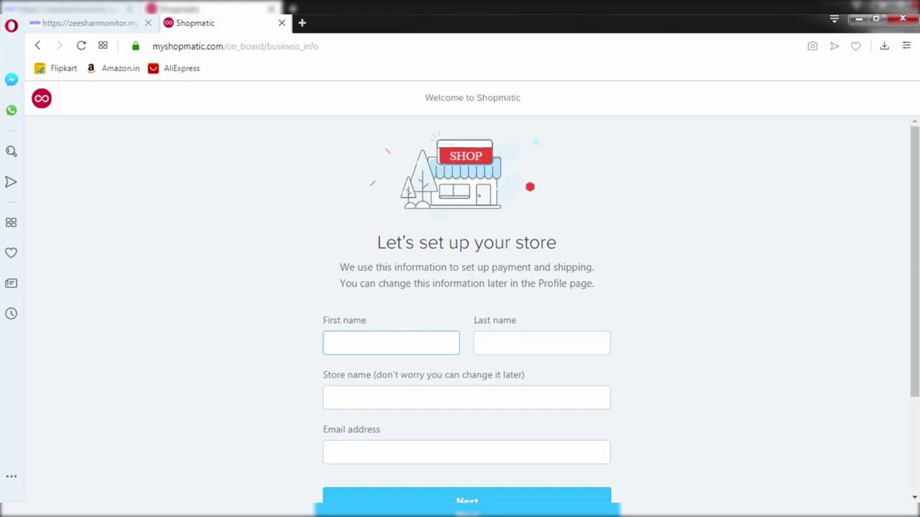
Enter the owner's first and last name and name the store 'CHEAP & BEST ONLINE SHOP'
{"action": "scroll", "coordinate": [256, 298], "scroll_direction": "down", "scroll_amount": 2}
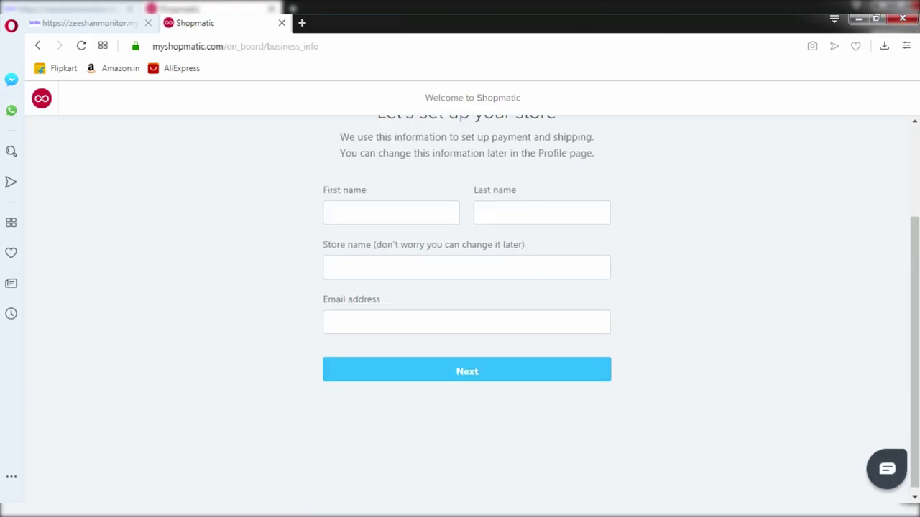
{"action": "left_click", "coordinate": [396, 218]}
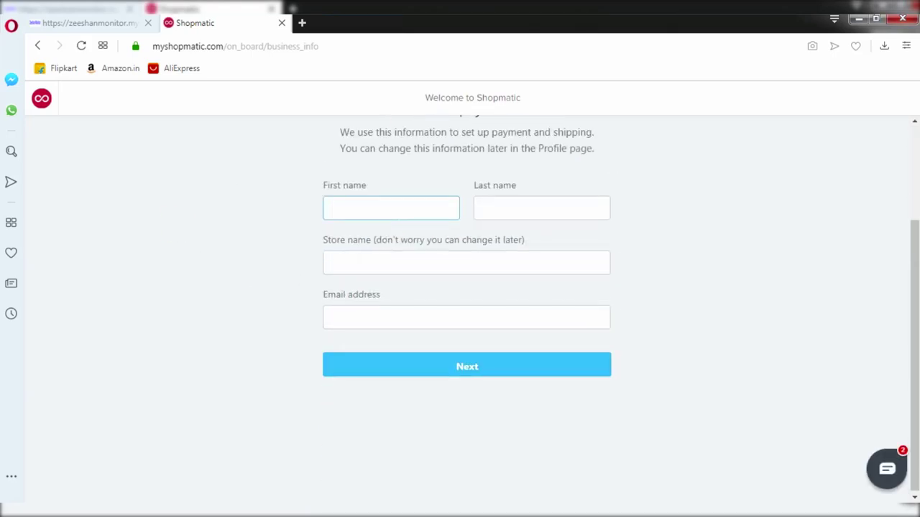
{"action": "left_click", "coordinate": [541, 207]}
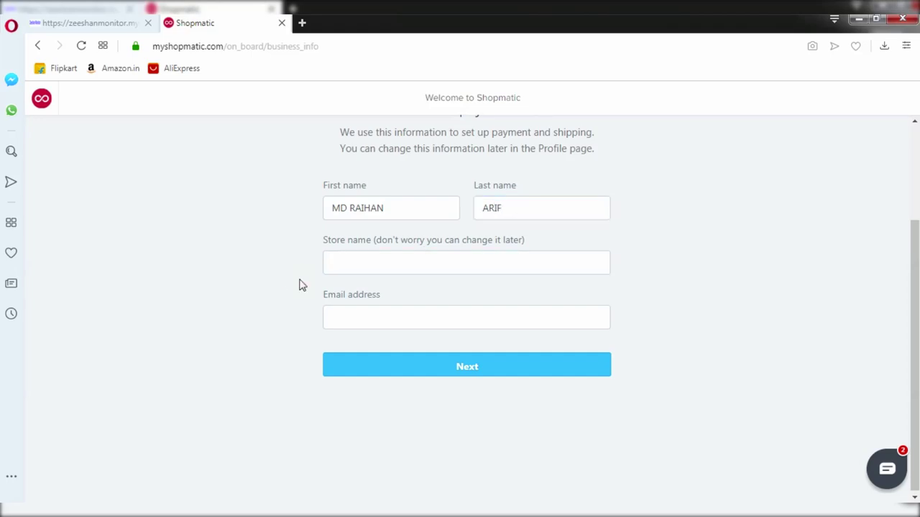
{"action": "left_click", "coordinate": [331, 264]}
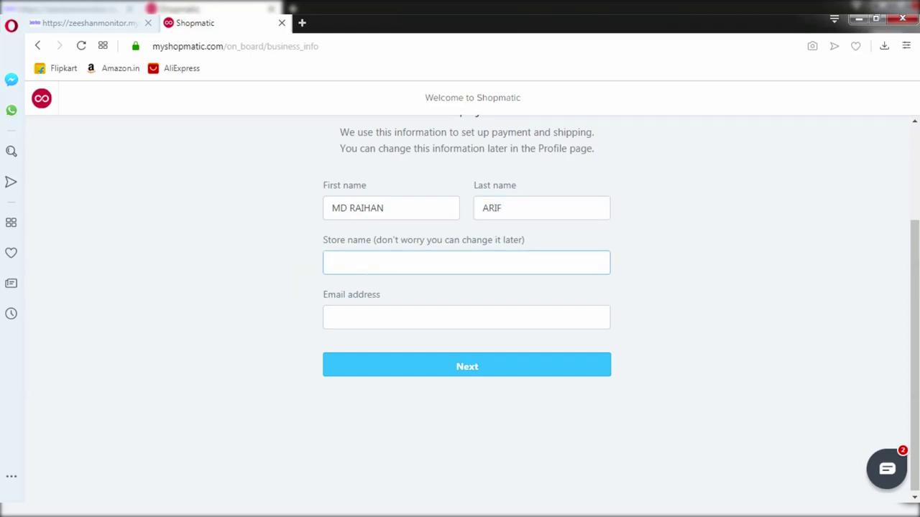
{"action": "type", "text": "RAIHAN KI"}
{"action": "key", "text": "BackSpace"}
{"action": "key", "text": "BackSpace"}
{"action": "key", "text": "BackSpace"}
{"action": "key", "text": "BackSpace"}
{"action": "key", "text": "BackSpace"}
{"action": "key", "text": "BackSpace"}
{"action": "key", "text": "BackSpace"}
{"action": "key", "text": "BackSpace"}
{"action": "key", "text": "BackSpace"}
{"action": "type", "text": "CHEAP & BEST ONL"}
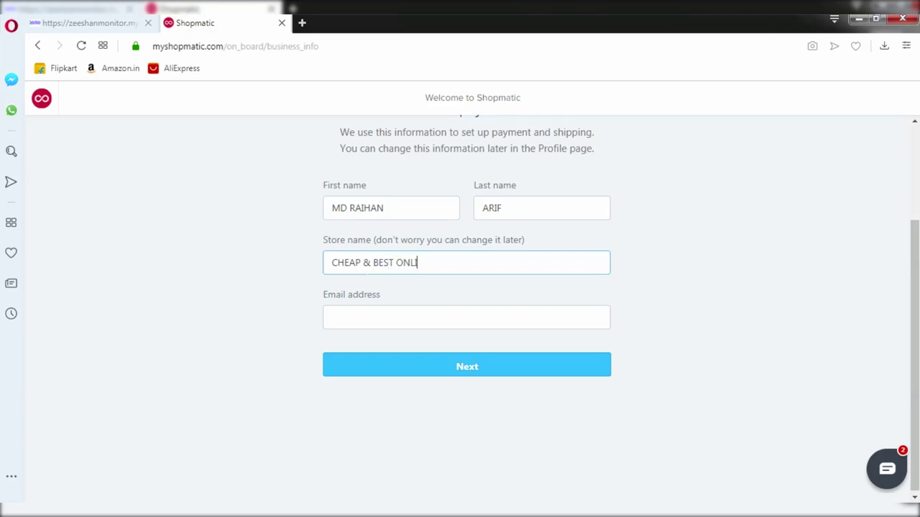
{"action": "type", "text": "INE SHOP"}
{"action": "left_click", "coordinate": [298, 280]}
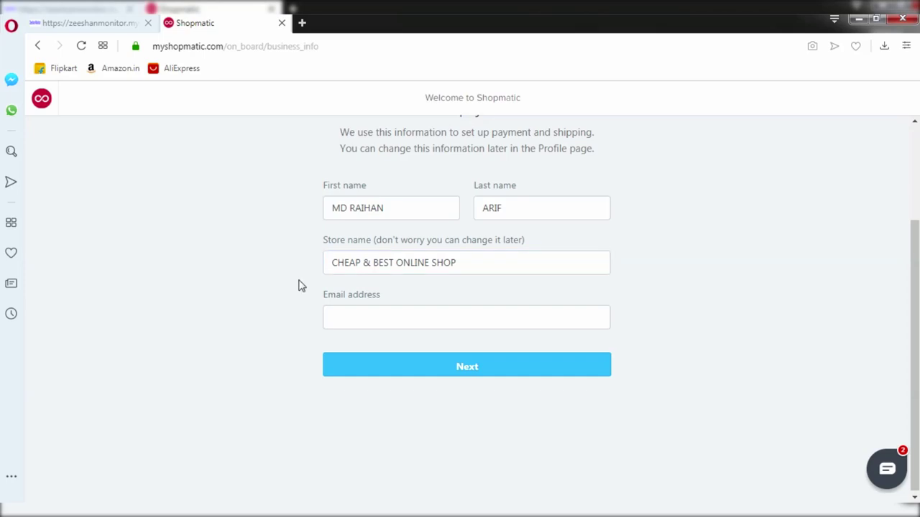
Fill in the contact e-mail address and submit the business details
{"action": "left_click", "coordinate": [410, 318]}
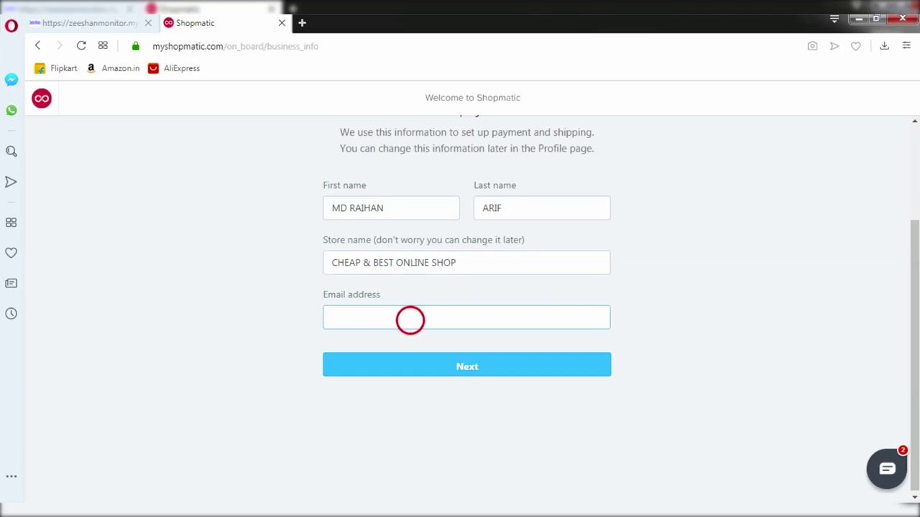
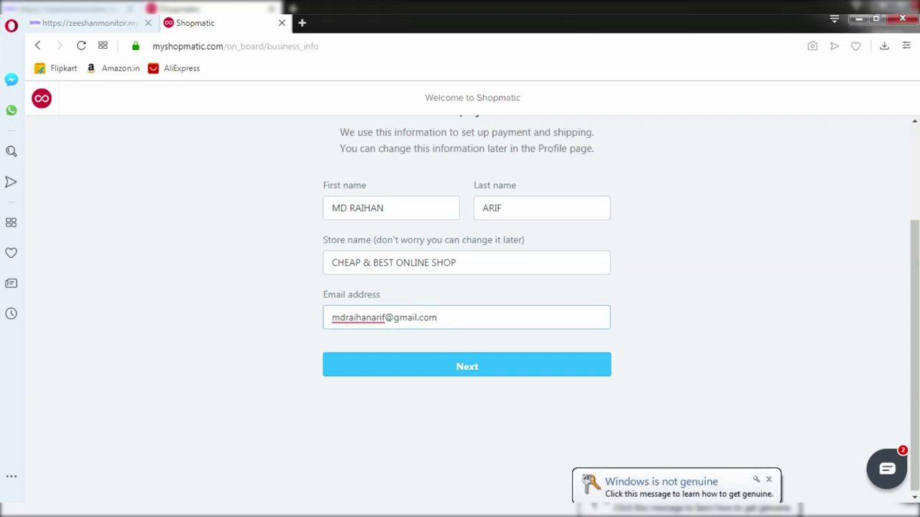
{"action": "left_click", "coordinate": [330, 342]}
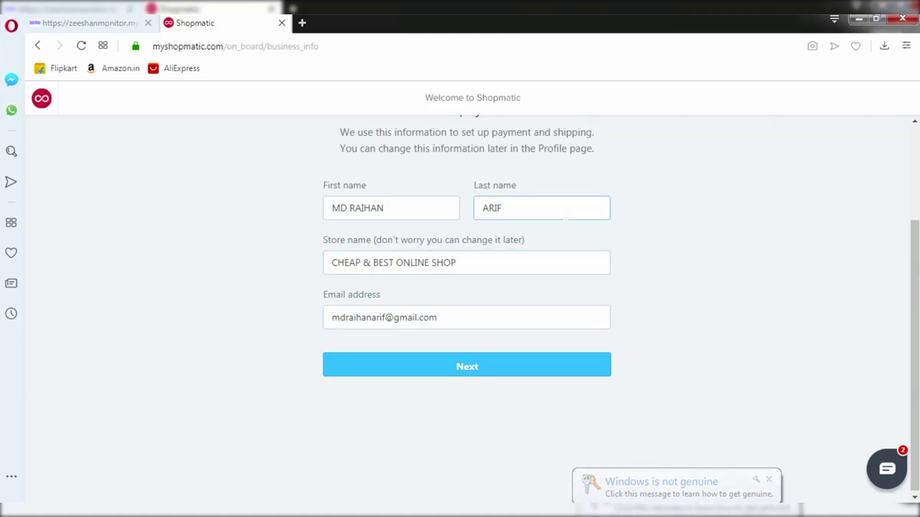
{"action": "left_click", "coordinate": [471, 271]}
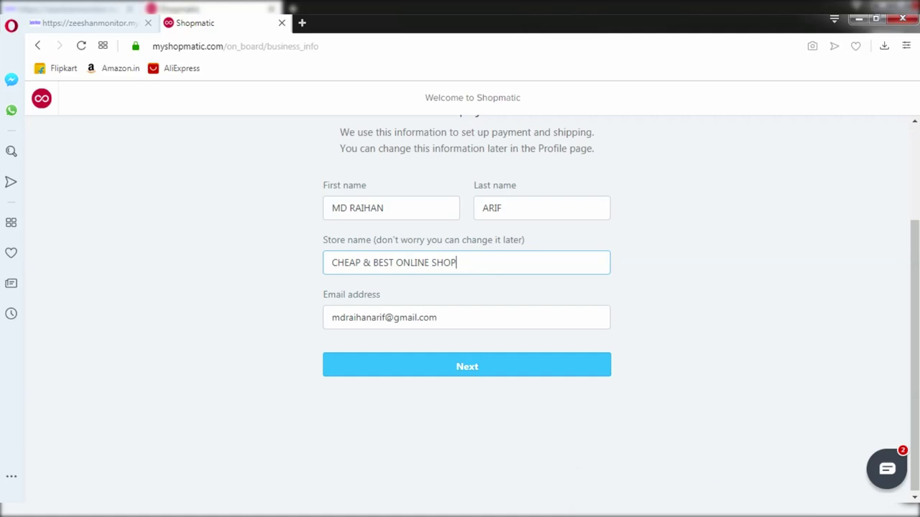
{"action": "left_click", "coordinate": [417, 317]}
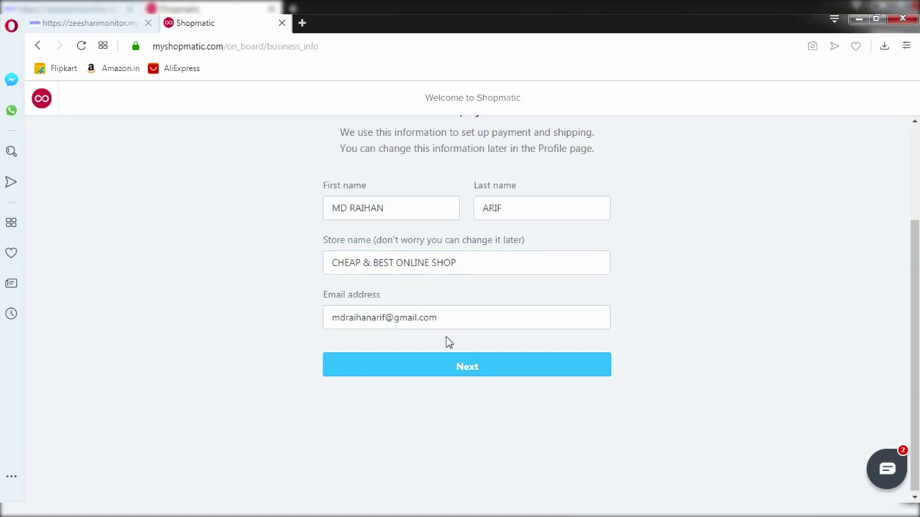
{"action": "left_click", "coordinate": [460, 365]}
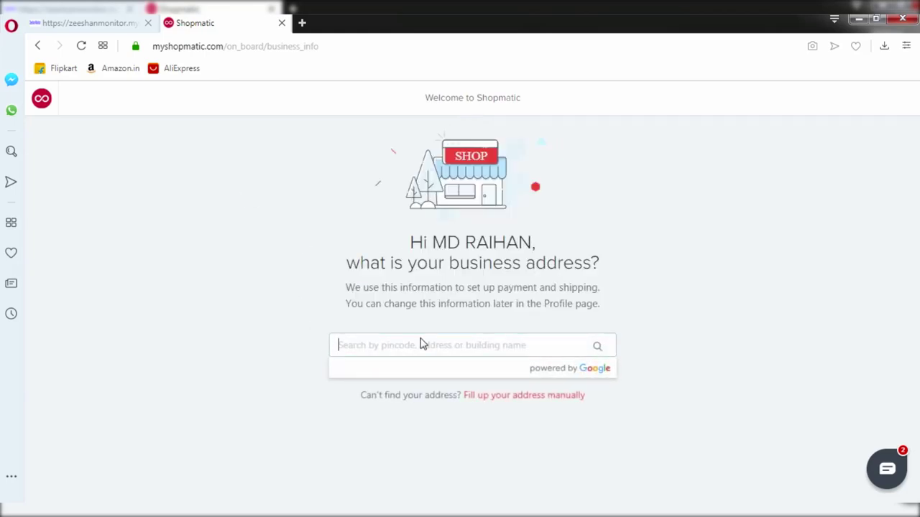
Search the store's pincode and pick the suggested location as the business address
{"action": "left_click", "coordinate": [250, 350]}
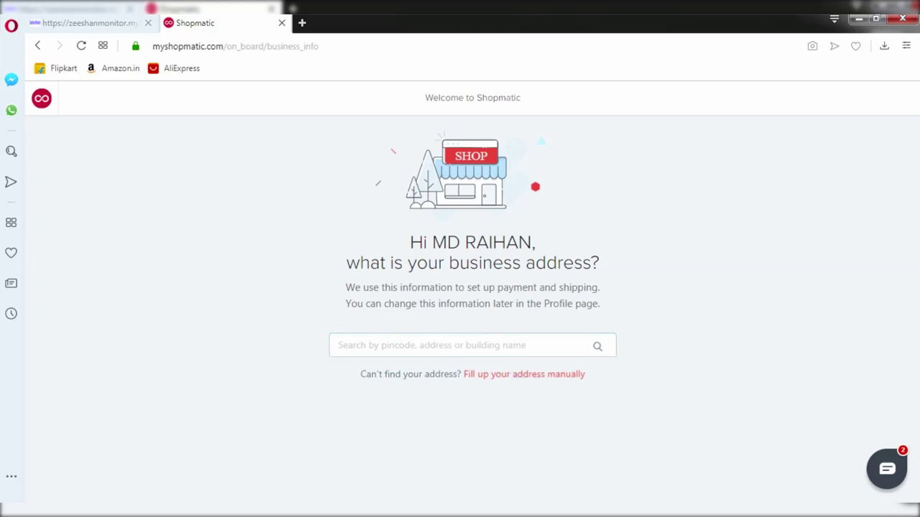
{"action": "left_click", "coordinate": [345, 345]}
{"action": "type", "text": "852"}
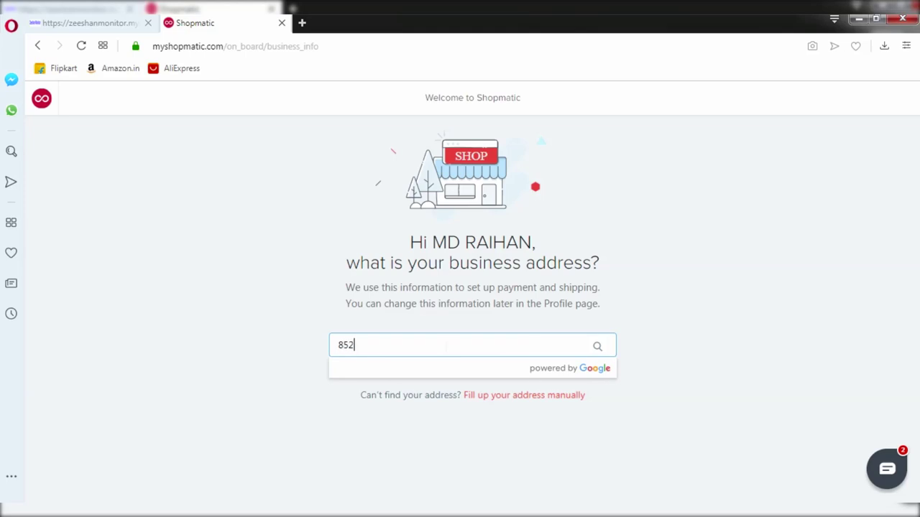
{"action": "type", "text": "128"}
{"action": "left_click", "coordinate": [257, 325]}
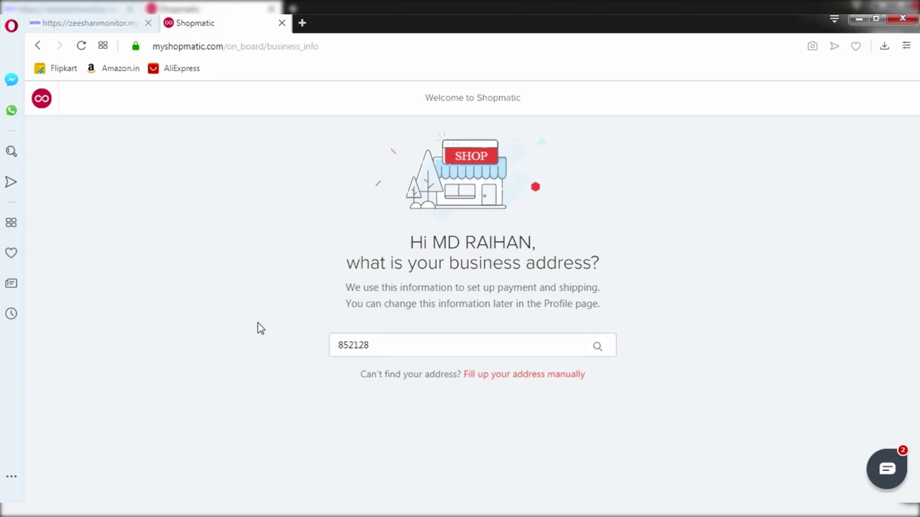
{"action": "left_click", "coordinate": [333, 338]}
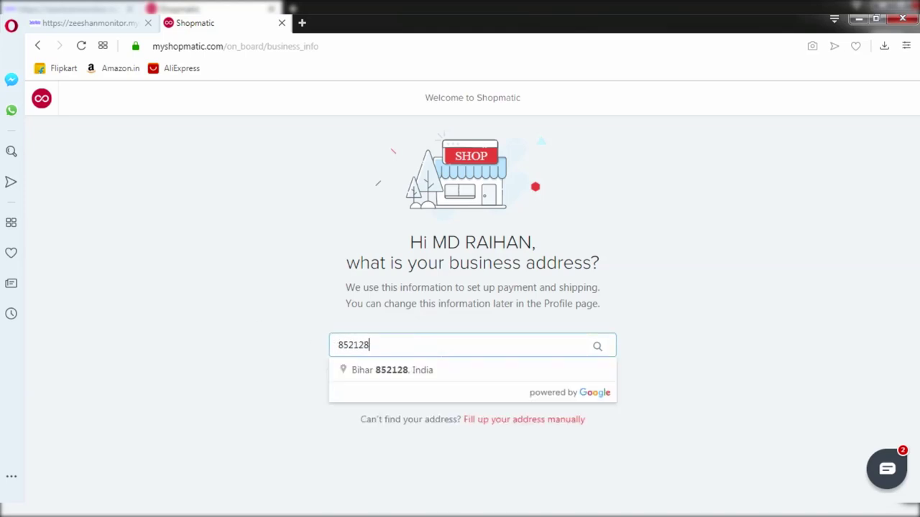
{"action": "left_click", "coordinate": [397, 370]}
Enter the city and submit the business address
{"action": "scroll", "coordinate": [310, 361], "scroll_direction": "down", "scroll_amount": 3}
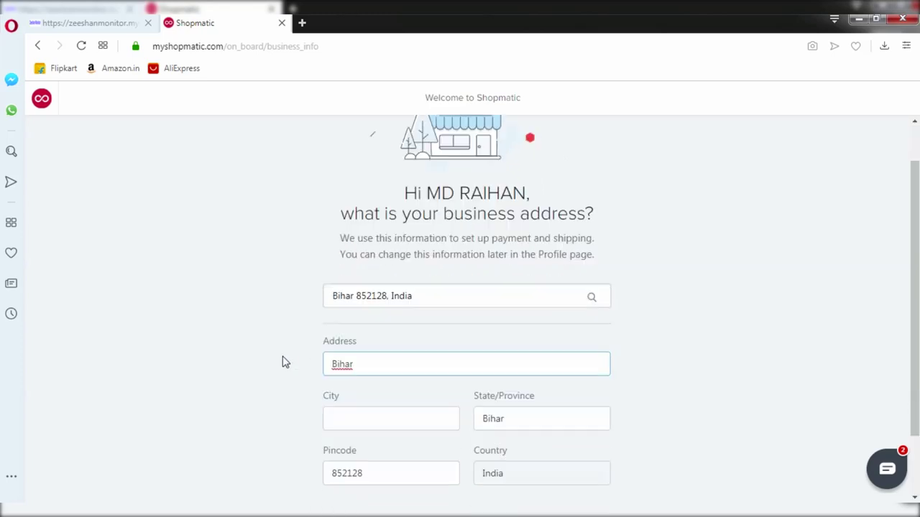
{"action": "left_click", "coordinate": [350, 343]}
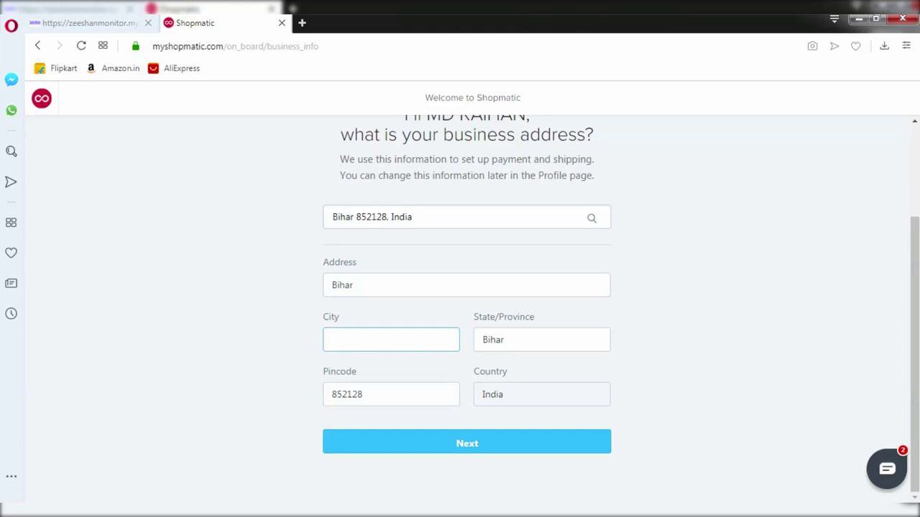
{"action": "type", "text": "MADHEPURA"}
{"action": "left_click", "coordinate": [458, 437]}
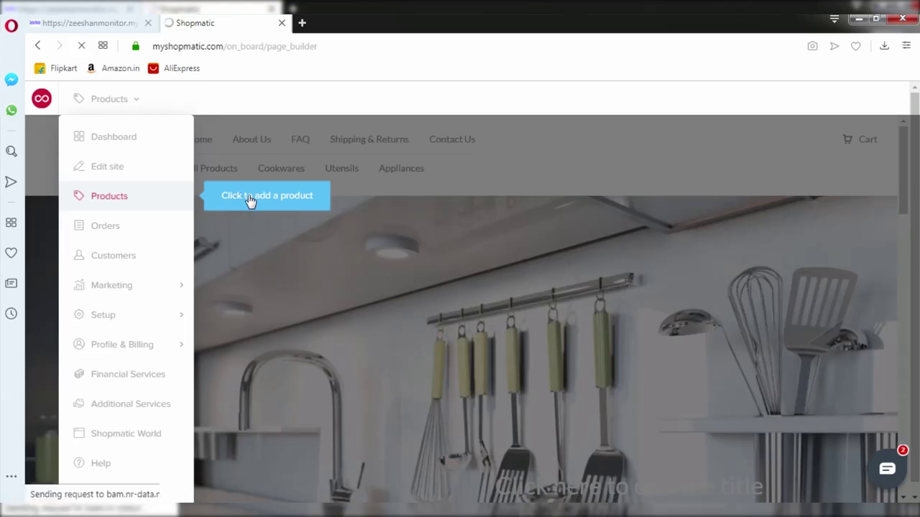
Start adding a new product from the Products menu
{"action": "left_click", "coordinate": [249, 198]}
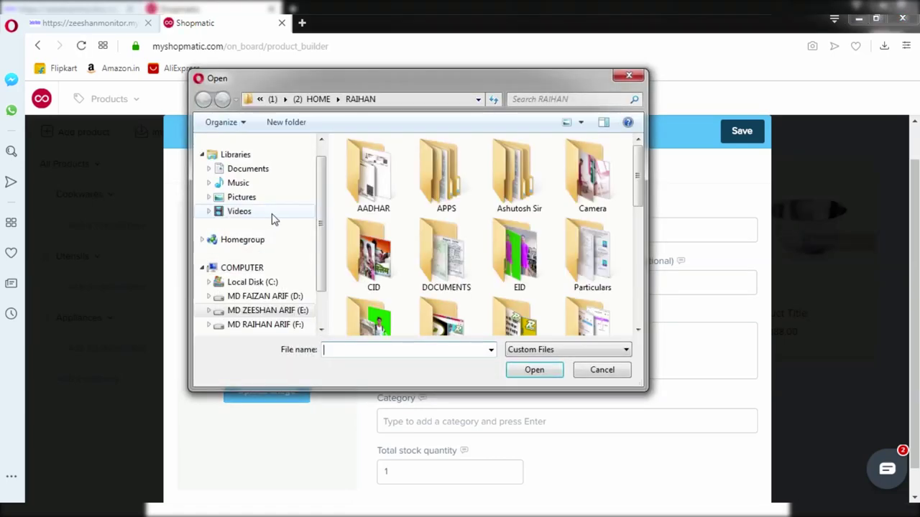
Upload the 'download' image from the D: drive's ZA folder as the product photo
{"action": "left_click", "coordinate": [298, 297]}
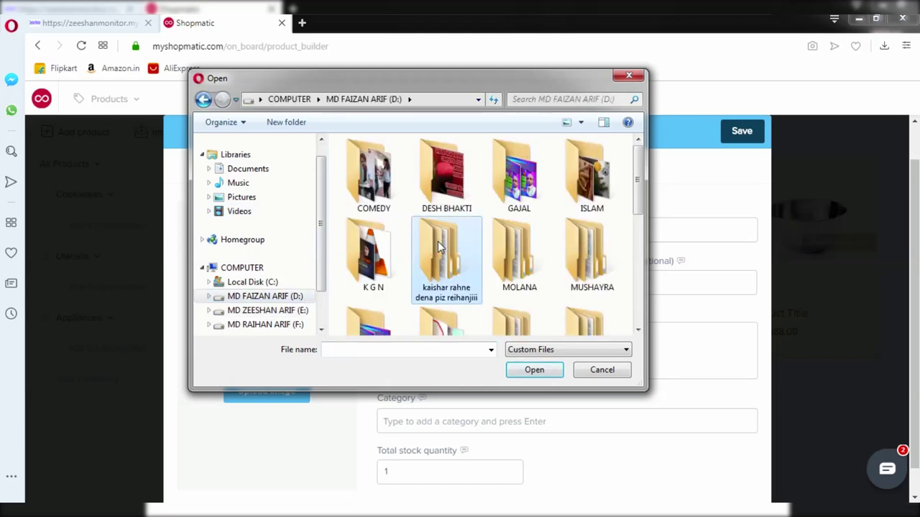
{"action": "scroll", "coordinate": [440, 246], "scroll_direction": "down", "scroll_amount": 1}
{"action": "scroll", "coordinate": [440, 247], "scroll_direction": "down", "scroll_amount": 2}
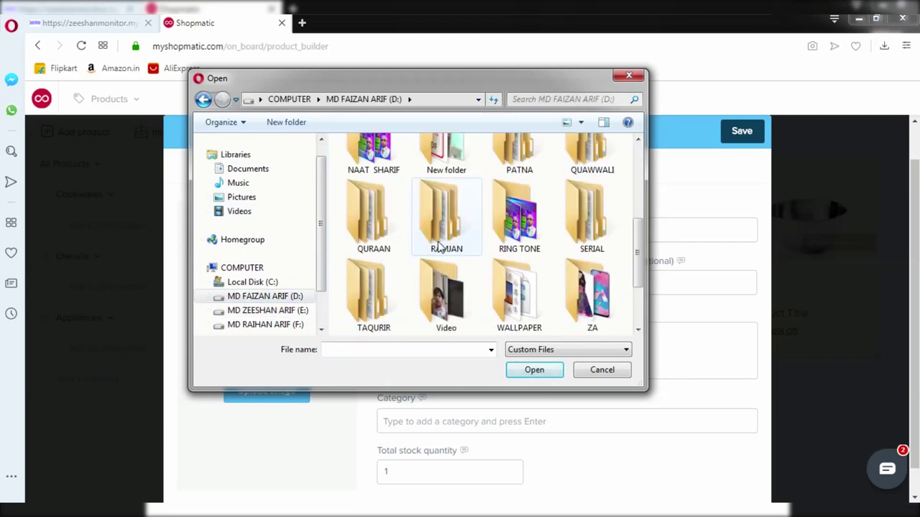
{"action": "double_click", "coordinate": [583, 288]}
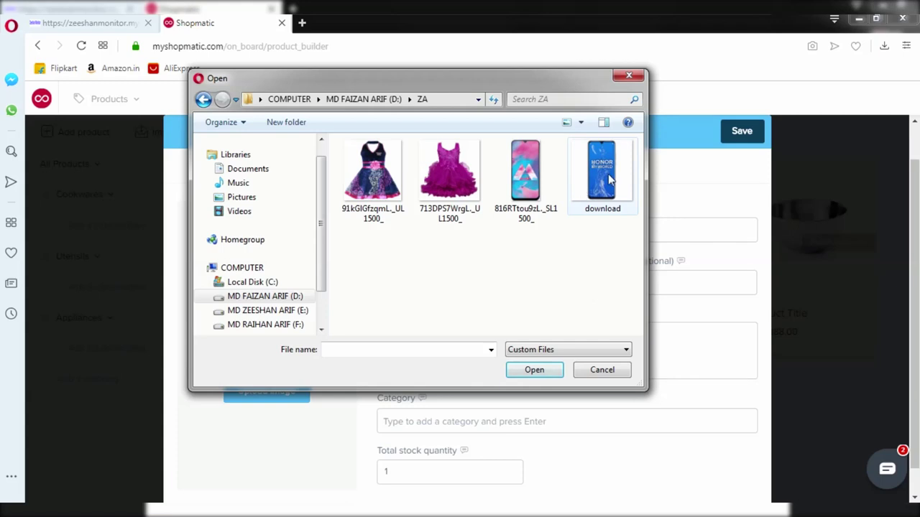
{"action": "left_click", "coordinate": [609, 180]}
{"action": "double_click", "coordinate": [609, 179]}
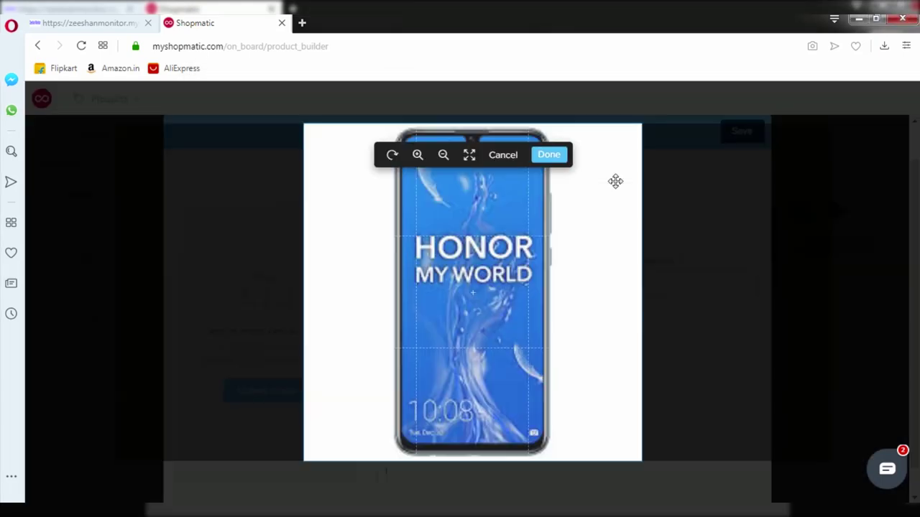
Adjust the image zoom in the crop editor and save the photo
{"action": "left_click", "coordinate": [445, 157]}
{"action": "left_click", "coordinate": [444, 157]}
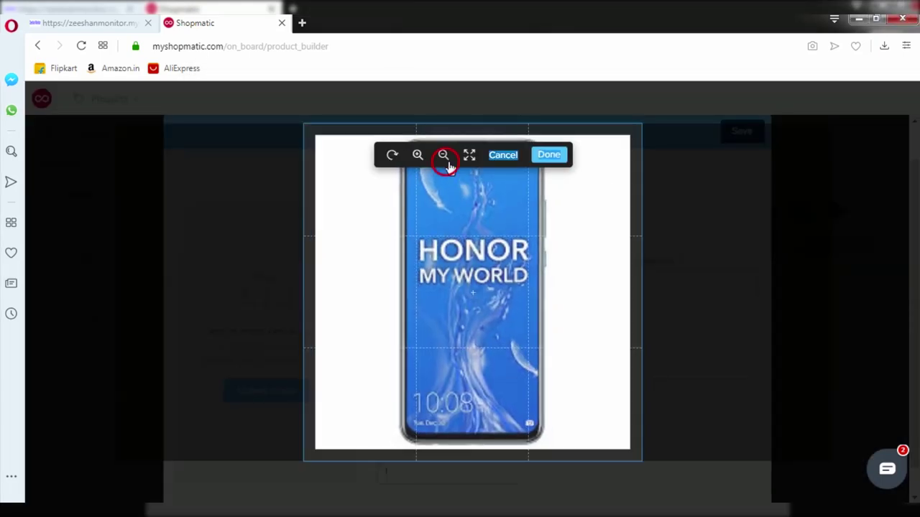
{"action": "left_click", "coordinate": [444, 156]}
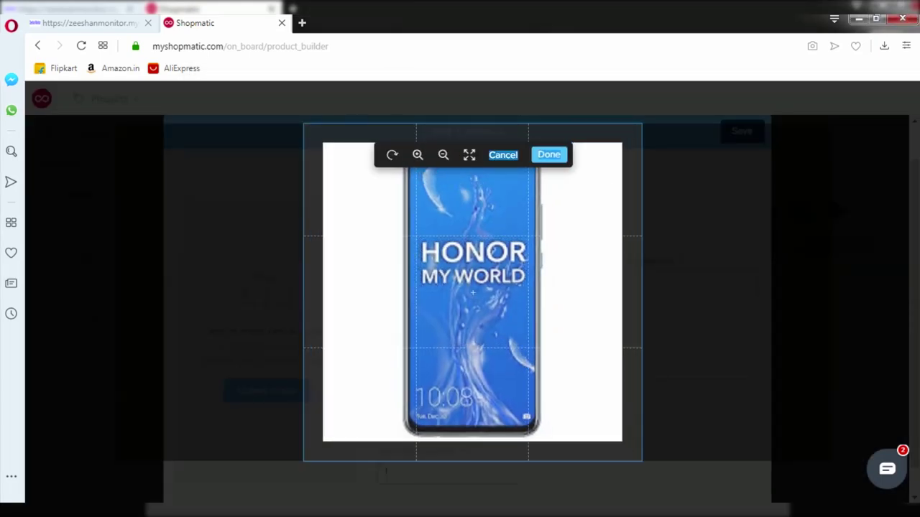
{"action": "left_click", "coordinate": [424, 160]}
{"action": "left_click", "coordinate": [426, 161]}
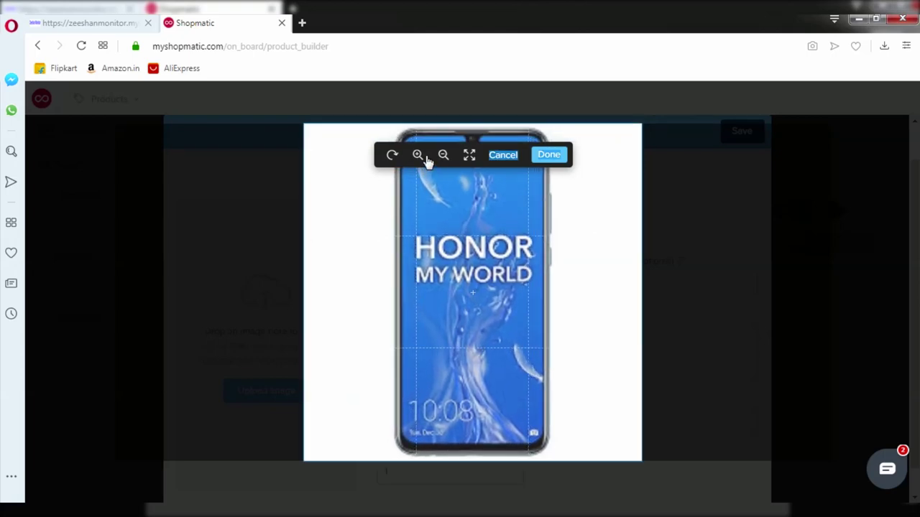
{"action": "left_click", "coordinate": [557, 156]}
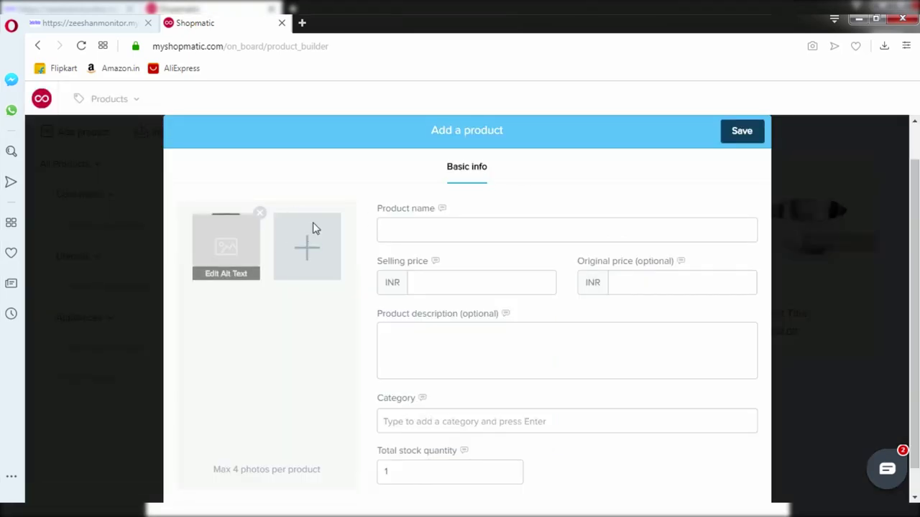
Name the product PHONE and set its selling price to 8000
{"action": "left_click", "coordinate": [402, 230]}
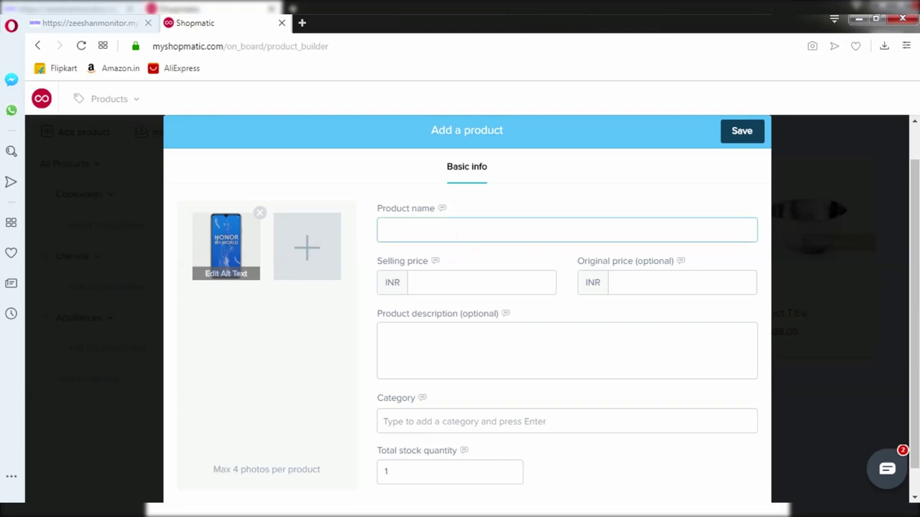
{"action": "type", "text": "PHONE"}
{"action": "left_click", "coordinate": [415, 282]}
{"action": "type", "text": "1"}
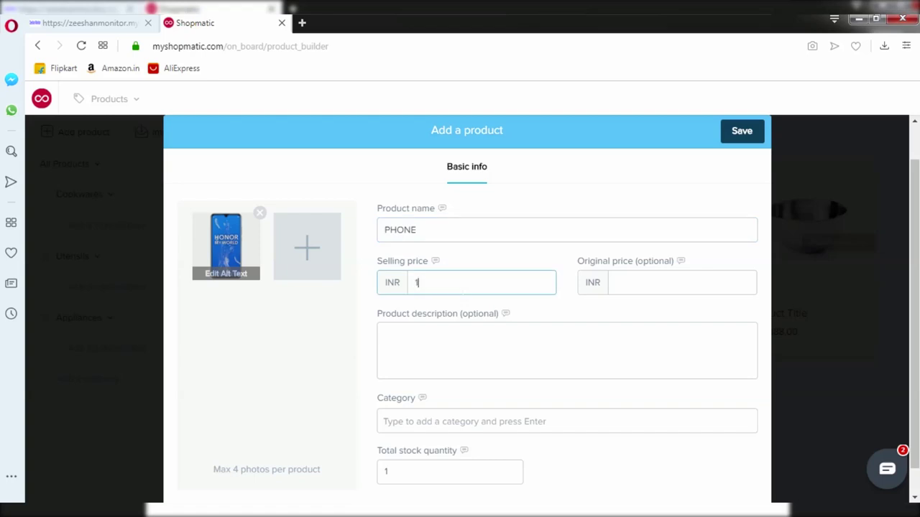
{"action": "type", "text": "600"}
{"action": "key", "text": "BackSpace"}
{"action": "key", "text": "BackSpace"}
{"action": "key", "text": "BackSpace"}
{"action": "key", "text": "BackSpace"}
{"action": "type", "text": "80000"}
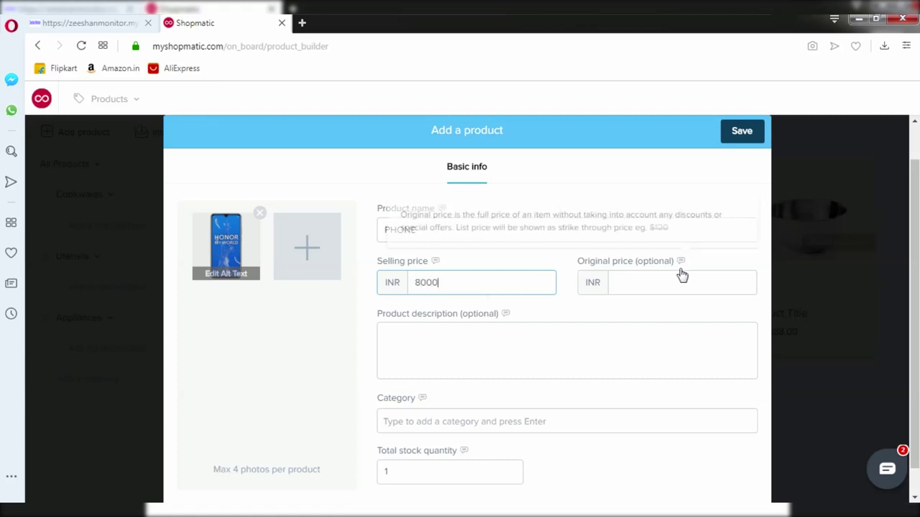
Set the original price to 16000 INR and the description to 'VERY GOOD PHONE'
{"action": "left_click", "coordinate": [671, 281]}
{"action": "type", "text": "16000"}
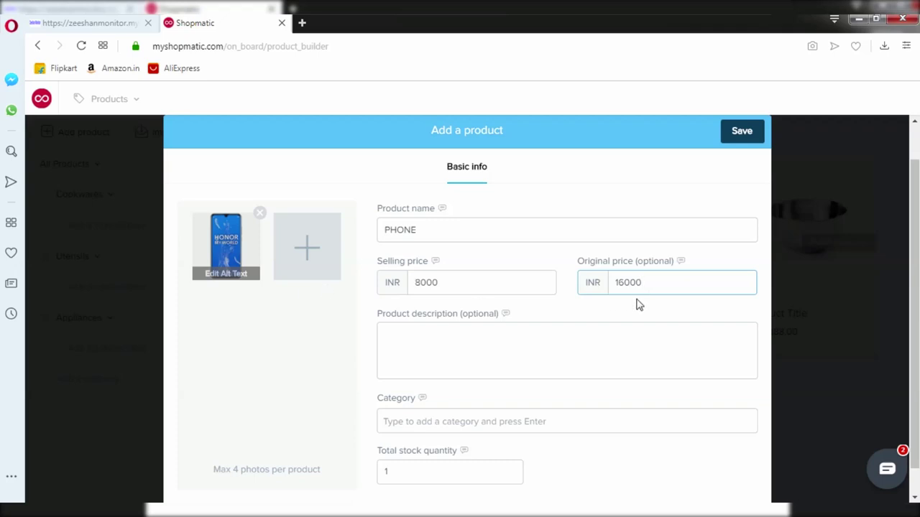
{"action": "mouse_move", "coordinate": [681, 261]}
{"action": "left_click", "coordinate": [631, 316]}
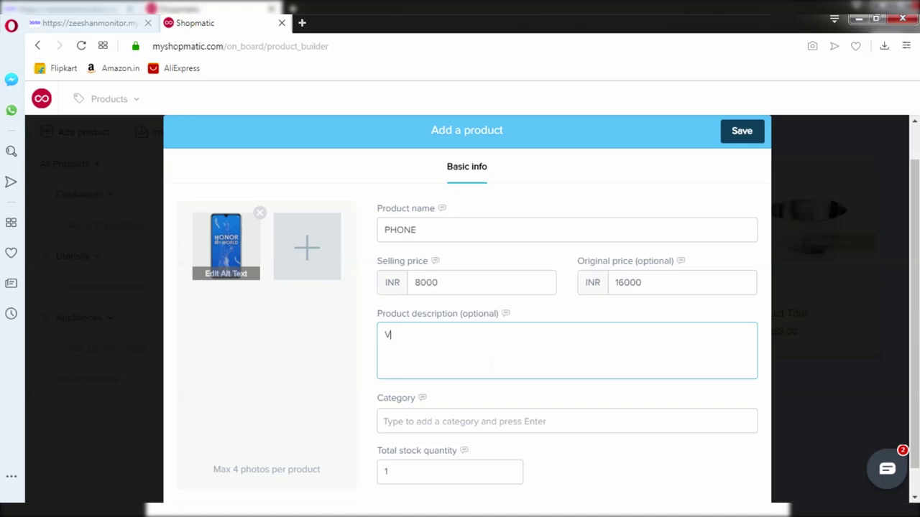
{"action": "type", "text": "VERY GOOD PHONR"}
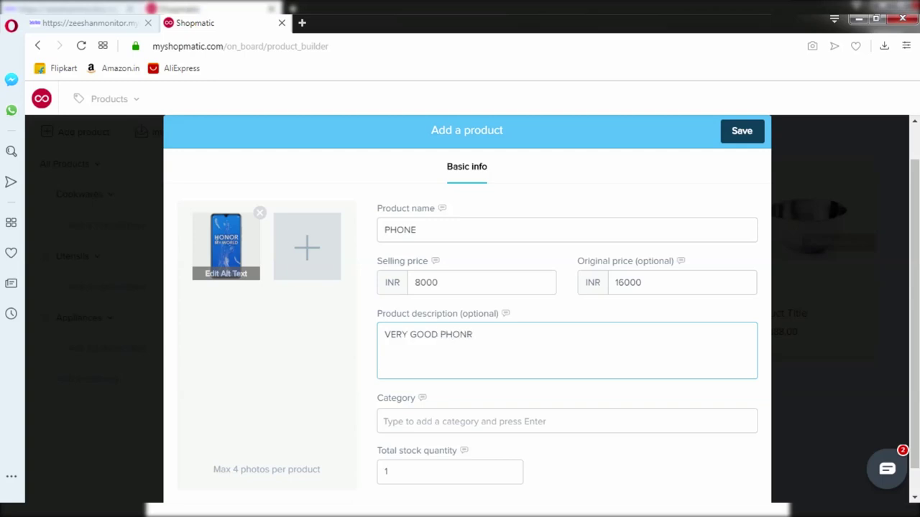
{"action": "key", "text": "BackSpace"}
Open the product's category list and tag it Appliances
{"action": "scroll", "coordinate": [380, 352], "scroll_direction": "down", "scroll_amount": 1}
{"action": "left_click", "coordinate": [403, 393]}
{"action": "type", "text": "PHO"}
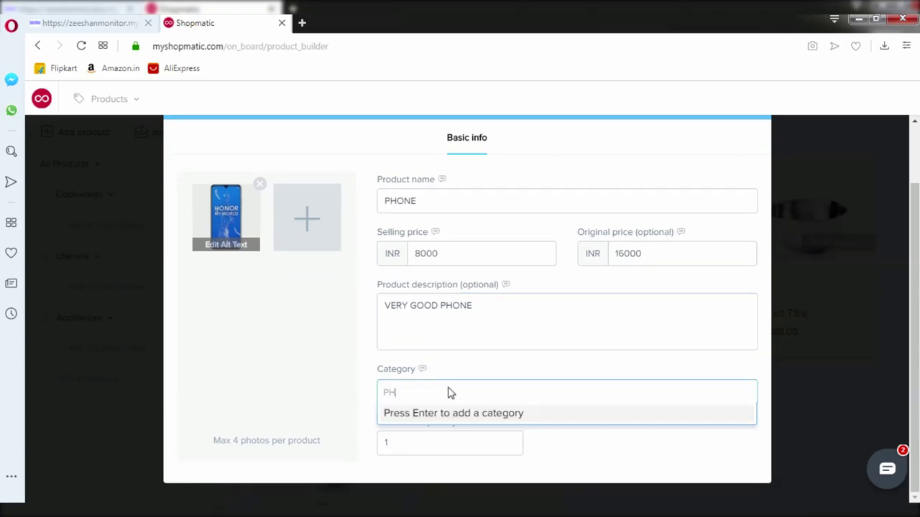
{"action": "key", "text": "BackSpace"}
{"action": "key", "text": "BackSpace"}
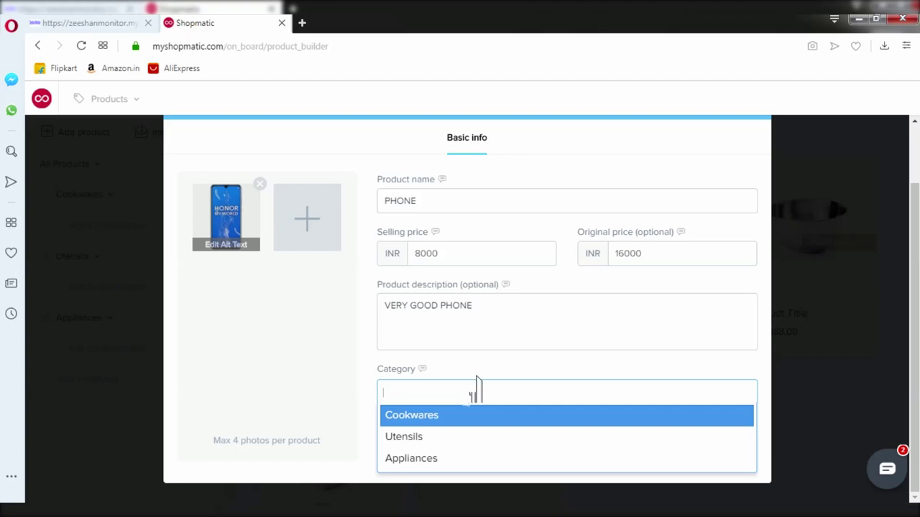
{"action": "left_click", "coordinate": [323, 419]}
{"action": "left_click", "coordinate": [422, 393]}
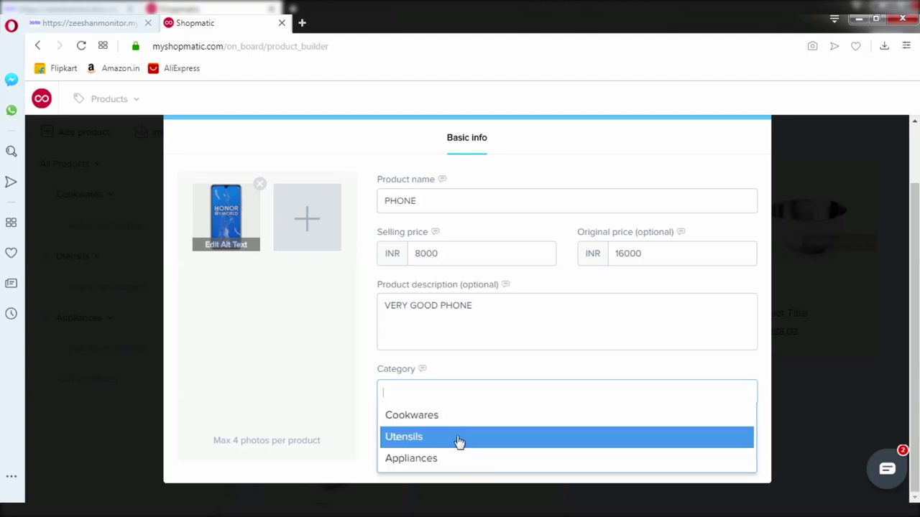
{"action": "left_click", "coordinate": [418, 458]}
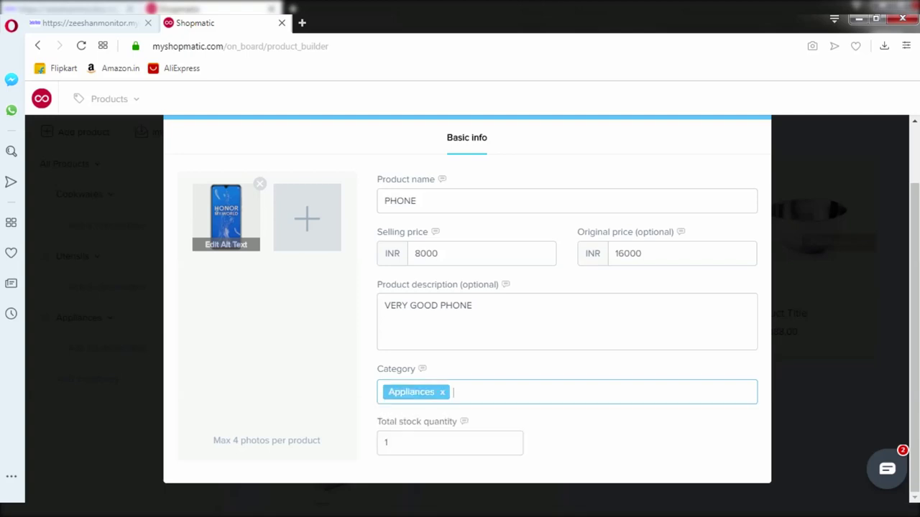
Replace the Appliances tag with the Cookwares category
{"action": "left_click", "coordinate": [442, 392]}
{"action": "left_click", "coordinate": [451, 396]}
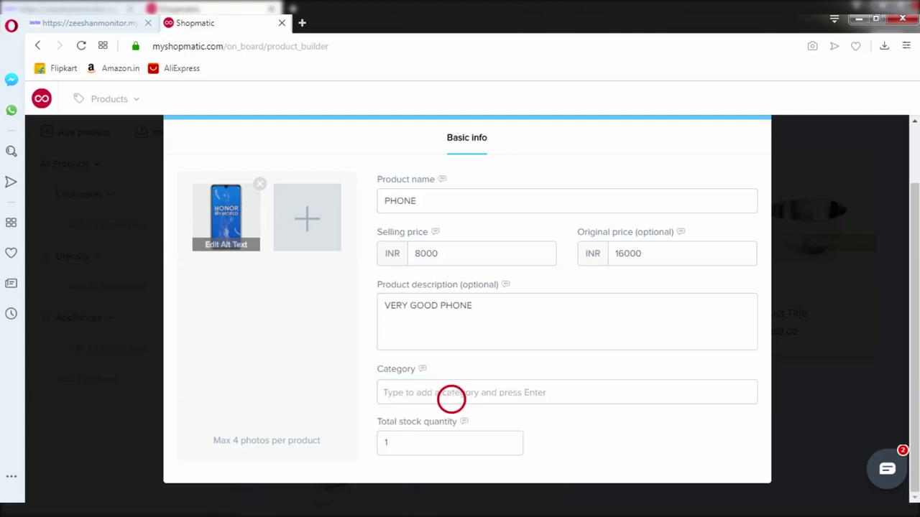
{"action": "type", "text": "SH"}
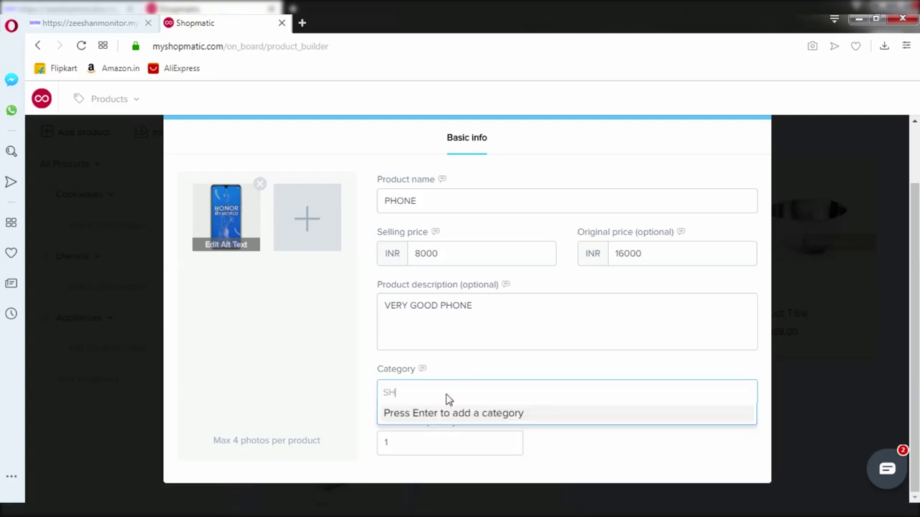
{"action": "key", "text": "BackSpace"}
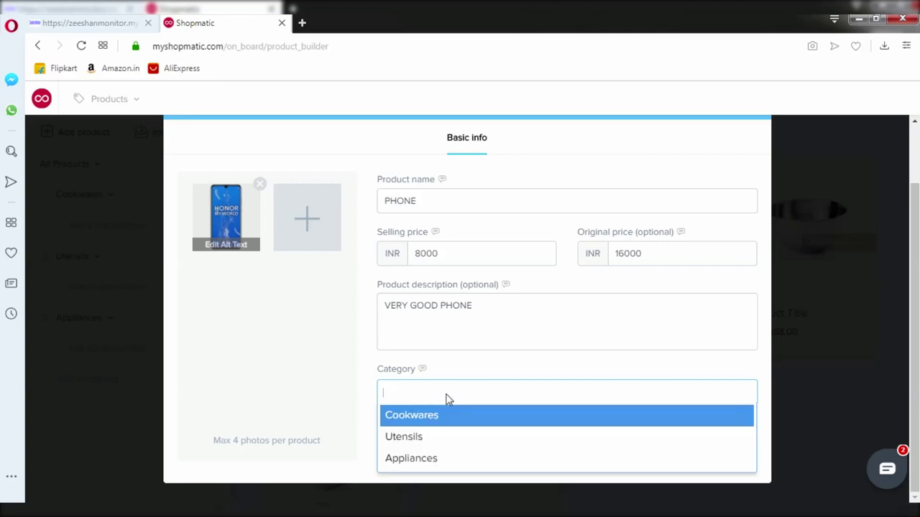
{"action": "type", "text": "P"}
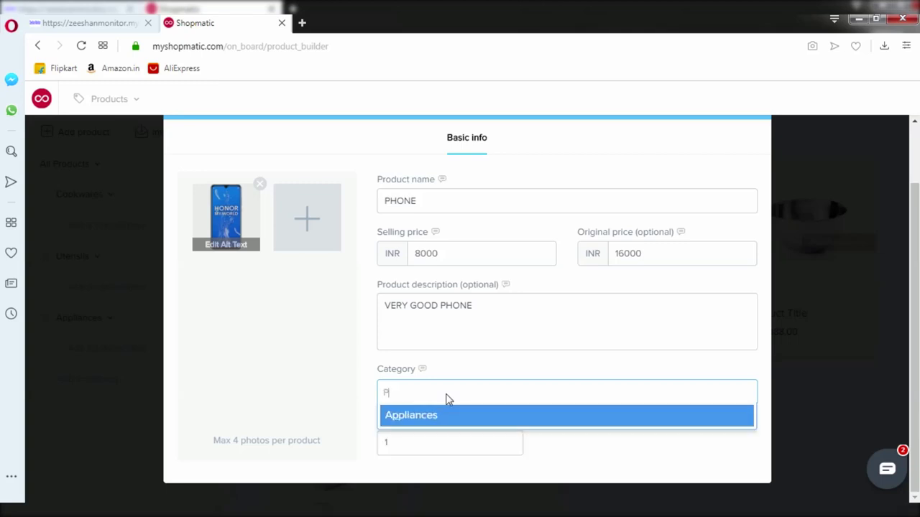
{"action": "type", "text": "H"}
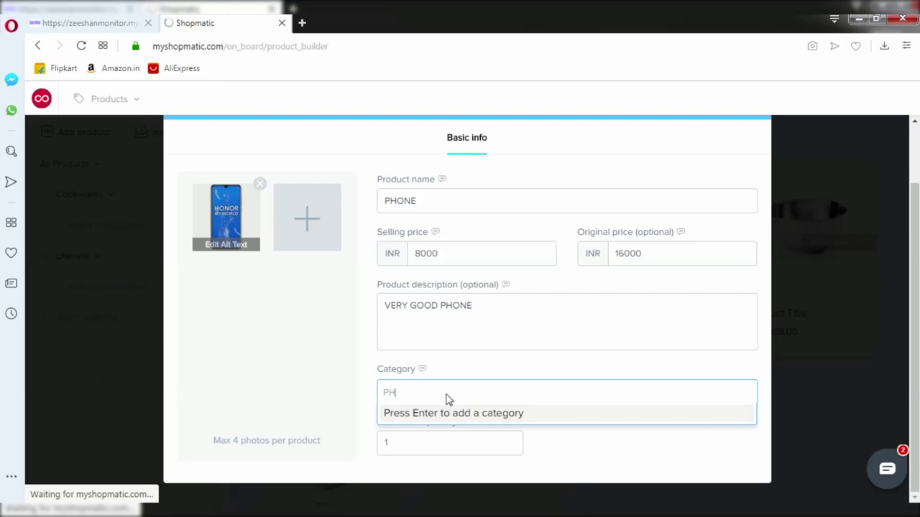
{"action": "key", "text": "BackSpace"}
{"action": "key", "text": "BackSpace"}
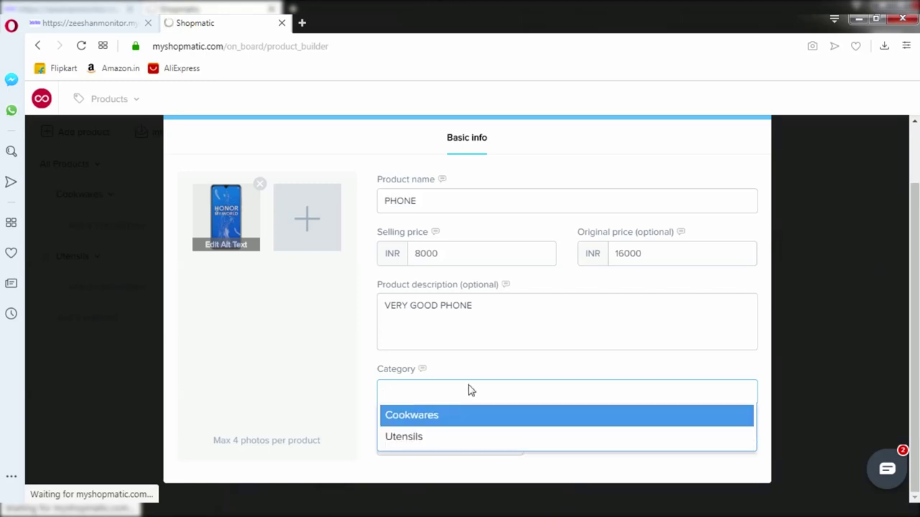
{"action": "key", "text": "Up"}
{"action": "key", "text": "Return"}
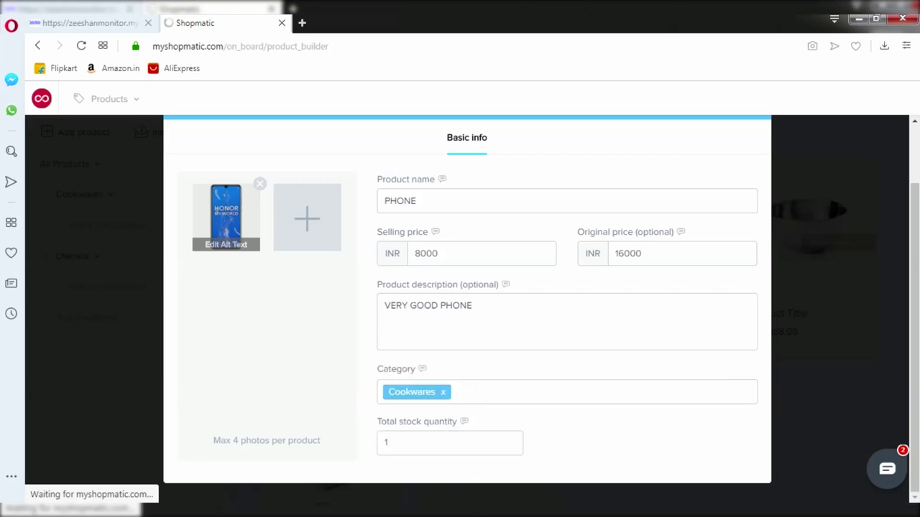
Leave the total stock quantity at 1
{"action": "left_click", "coordinate": [386, 442]}
{"action": "key", "text": "ctrl+a"}
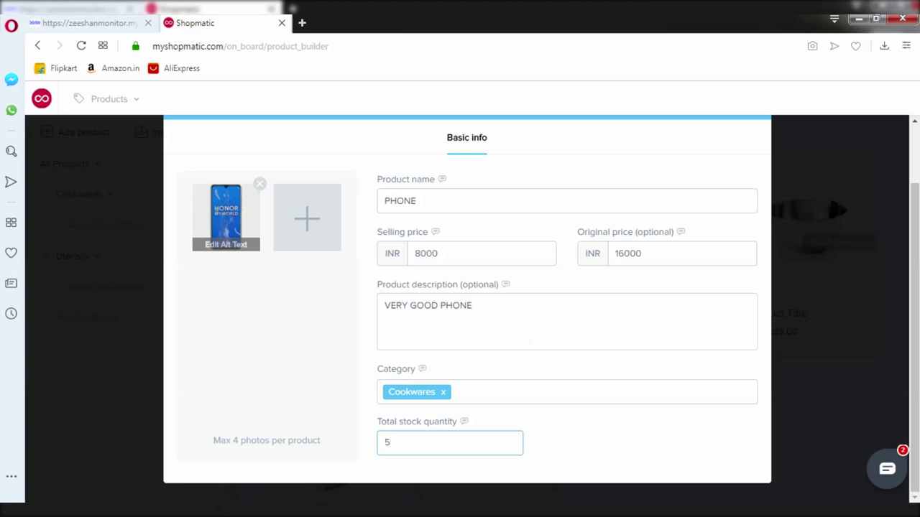
{"action": "left_click", "coordinate": [569, 450]}
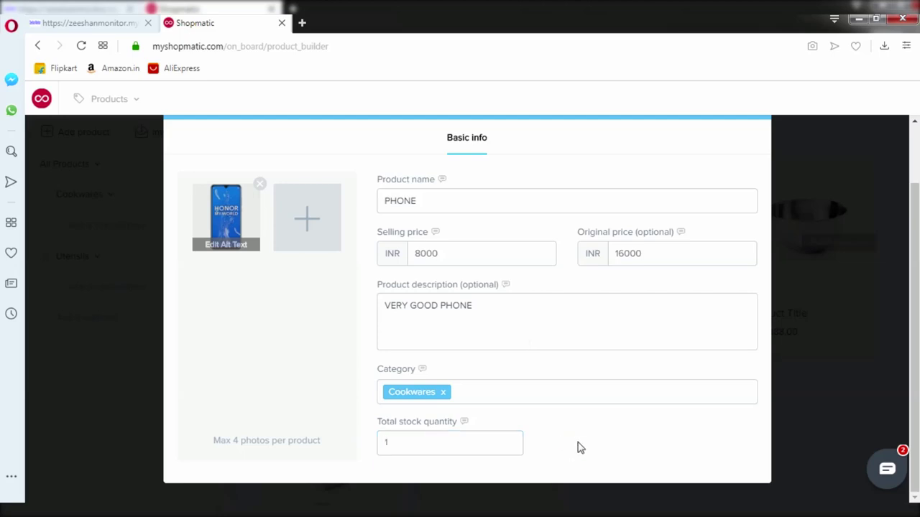
{"action": "scroll", "coordinate": [631, 420], "scroll_direction": "up", "scroll_amount": 1}
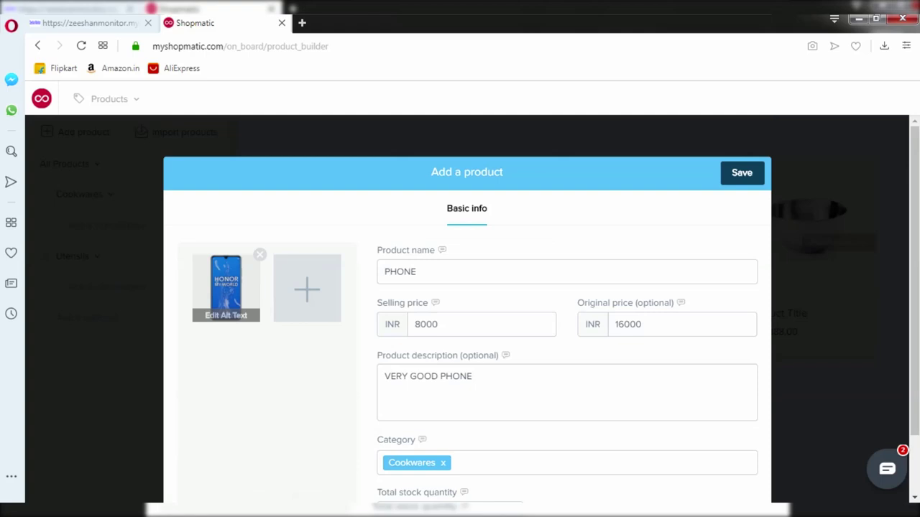
Save the PHONE product at ₹8,000 and continue to the homepage editor
{"action": "left_click", "coordinate": [741, 177]}
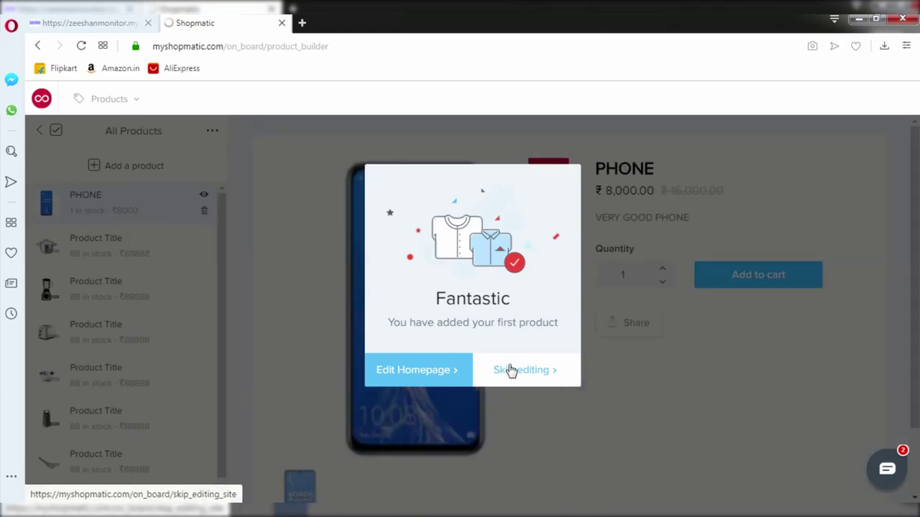
{"action": "left_click", "coordinate": [405, 373]}
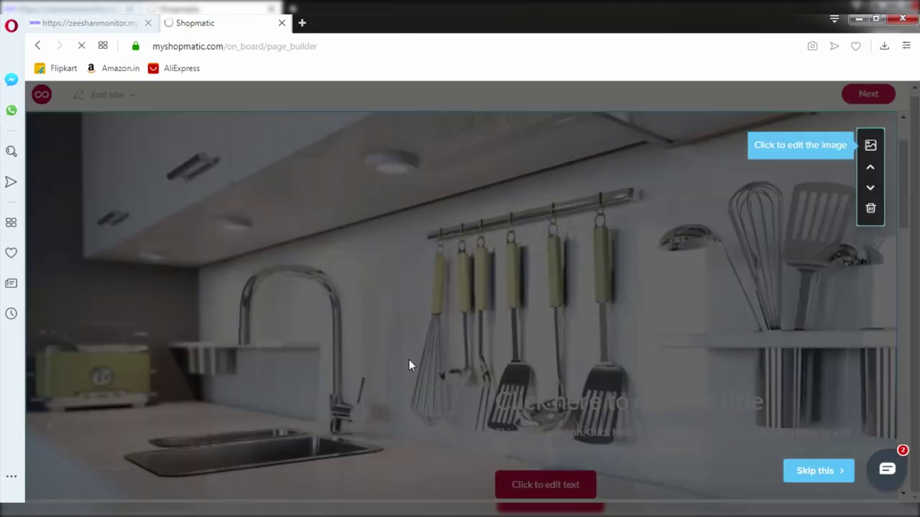
Dismiss the homepage editing tour and select the My Brand logo
{"action": "left_click", "coordinate": [869, 146]}
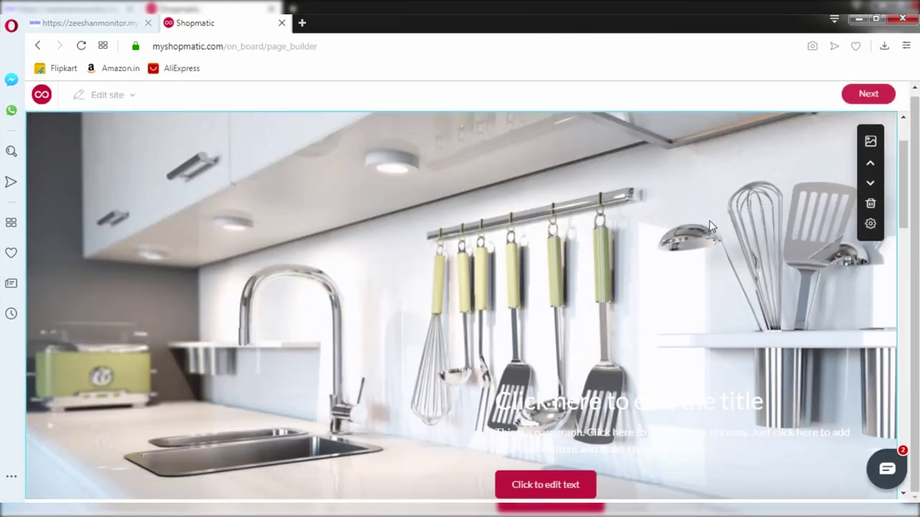
{"action": "scroll", "coordinate": [710, 221], "scroll_direction": "up", "scroll_amount": 2}
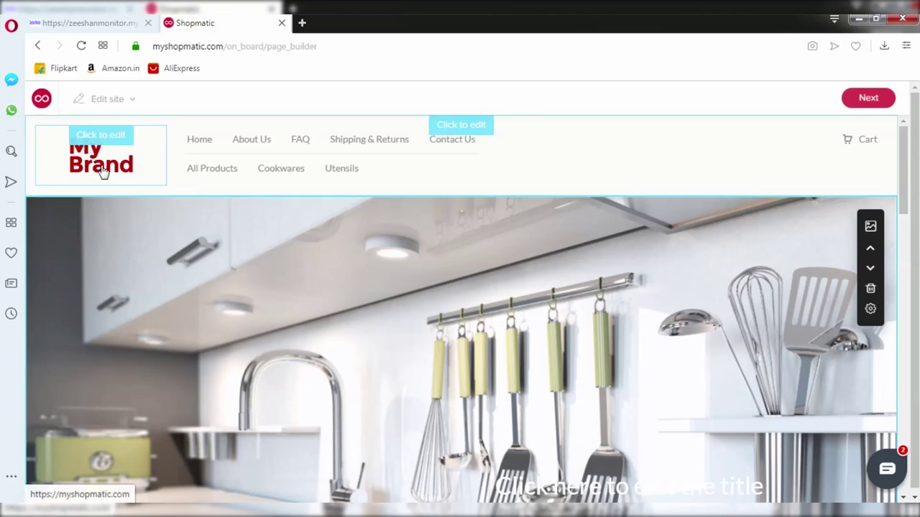
{"action": "left_click", "coordinate": [103, 138]}
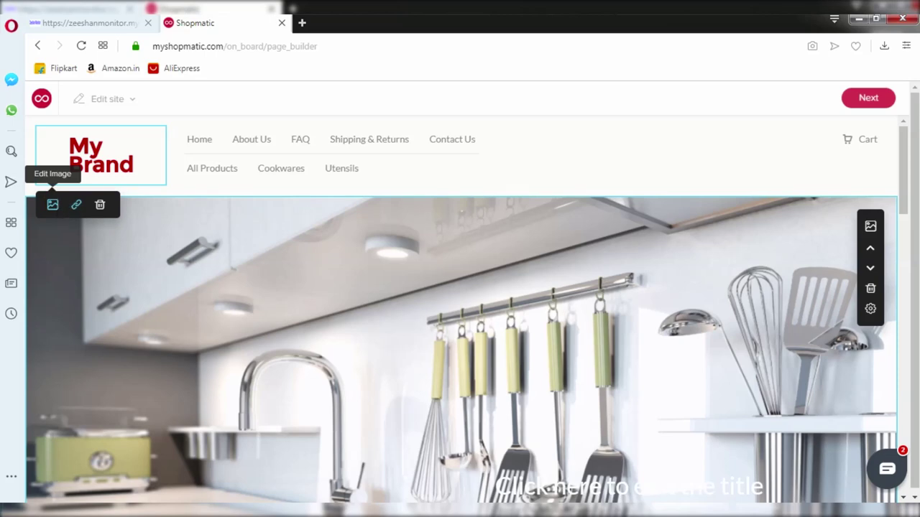
Browse the D: and F: drives for a phone image for the logo, then cancel
{"action": "left_click", "coordinate": [54, 205]}
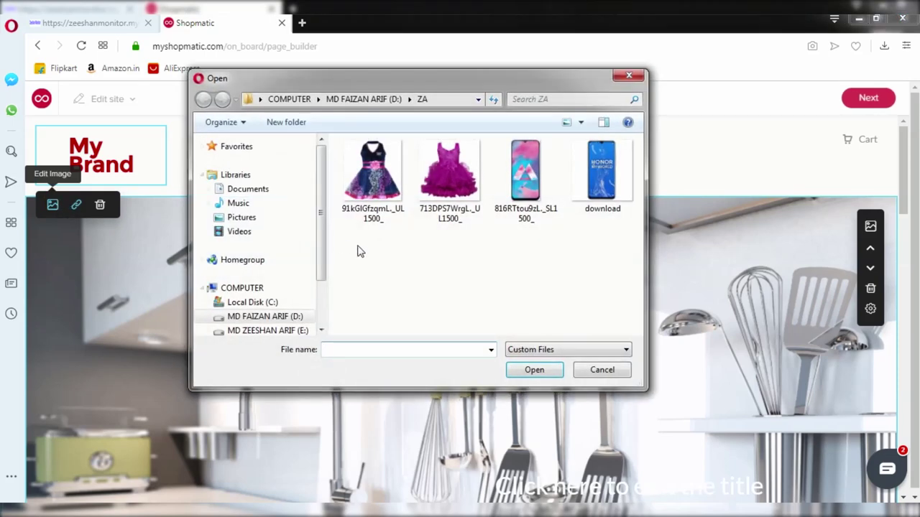
{"action": "left_click_drag", "start_coordinate": [320, 283], "coordinate": [314, 298]}
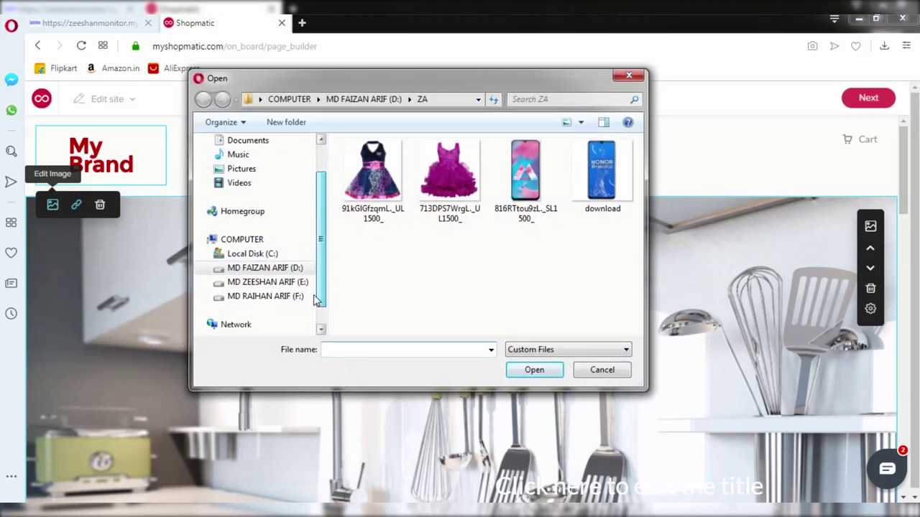
{"action": "left_click", "coordinate": [291, 269]}
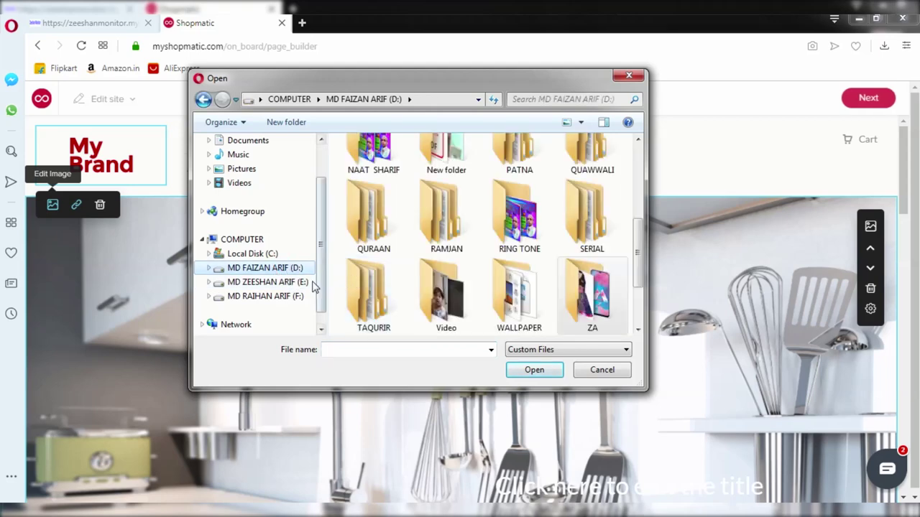
{"action": "left_click", "coordinate": [287, 296]}
{"action": "left_click", "coordinate": [468, 282]}
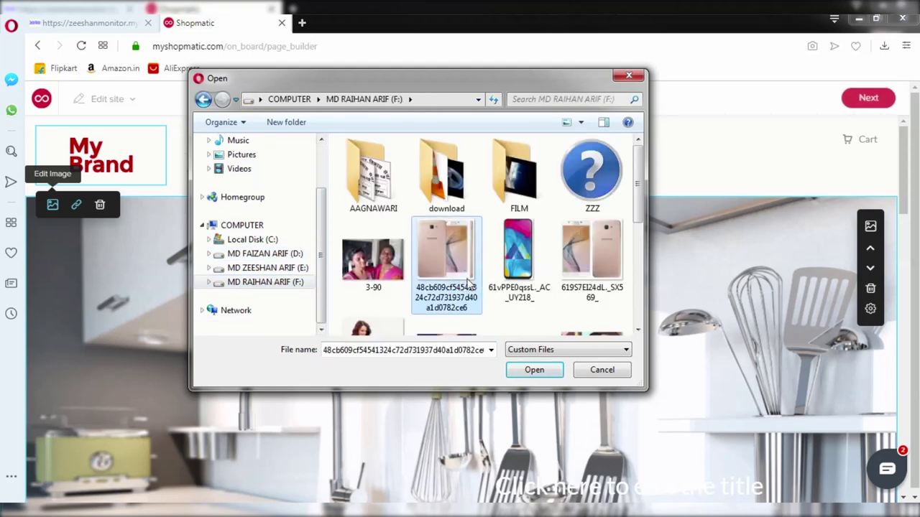
{"action": "scroll", "coordinate": [467, 282], "scroll_direction": "down", "scroll_amount": 5}
{"action": "scroll", "coordinate": [467, 284], "scroll_direction": "up", "scroll_amount": 5}
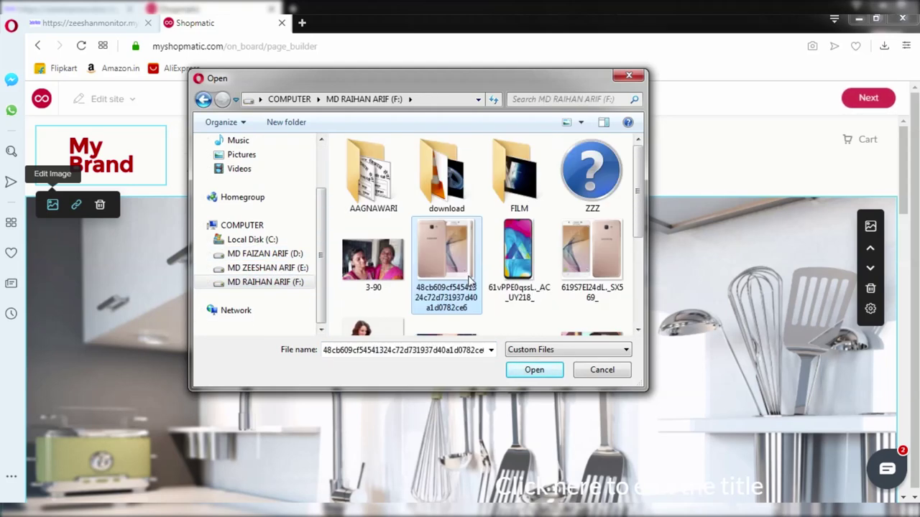
{"action": "left_click", "coordinate": [603, 370]}
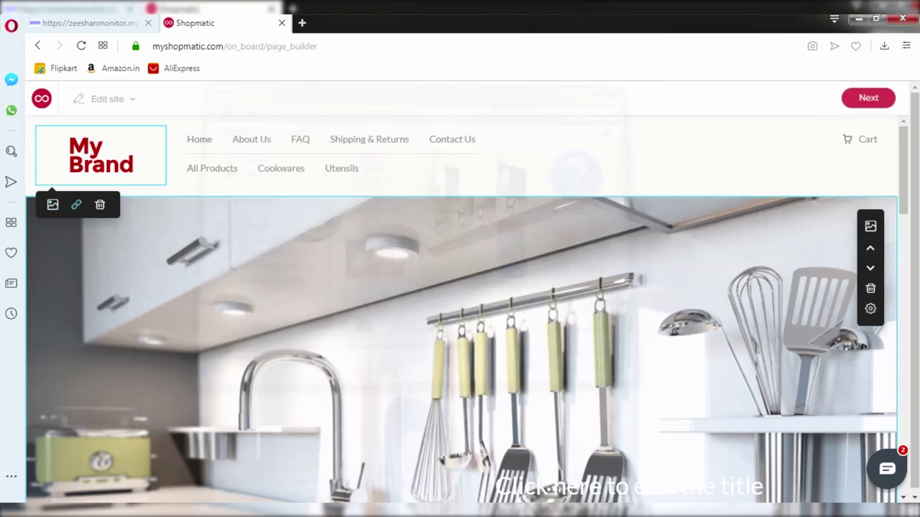
Open the copied desktop image in Paint and zoom the 140 × 60 px canvas to 700%
{"action": "left_click", "coordinate": [859, 18]}
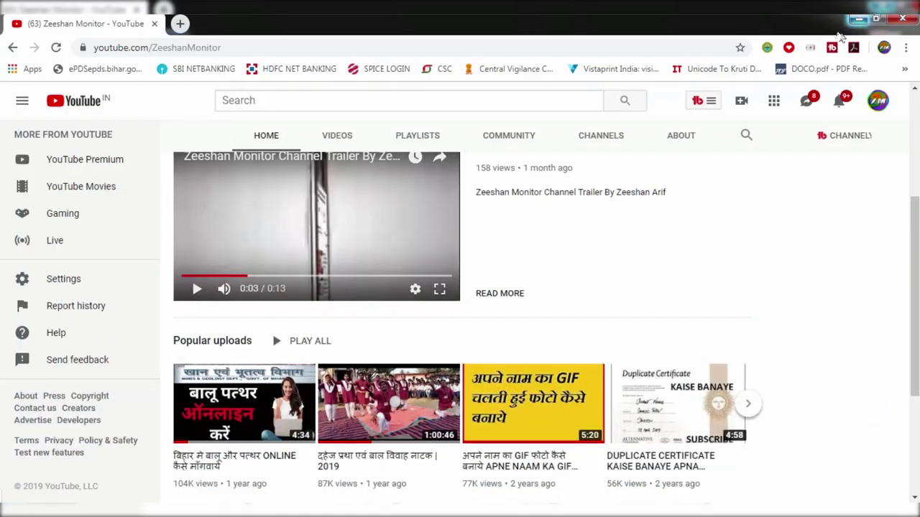
{"action": "left_click", "coordinate": [857, 9]}
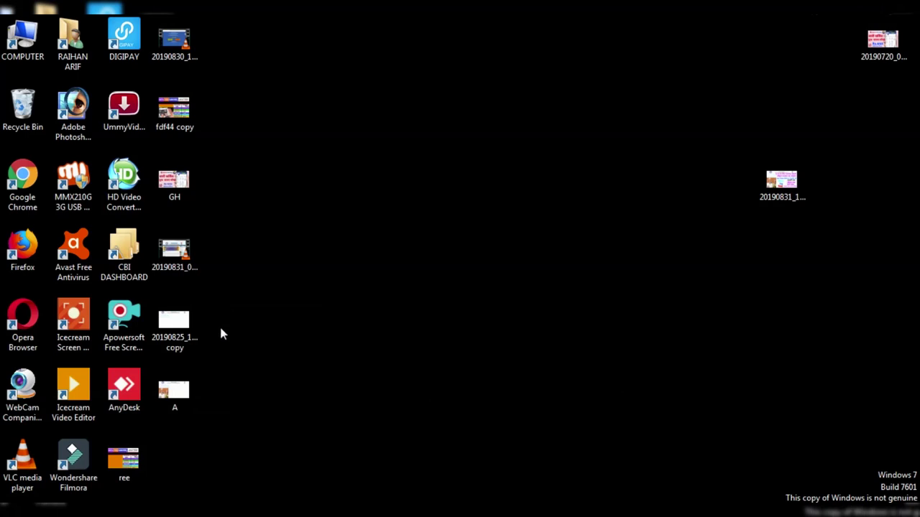
{"action": "left_click", "coordinate": [186, 327]}
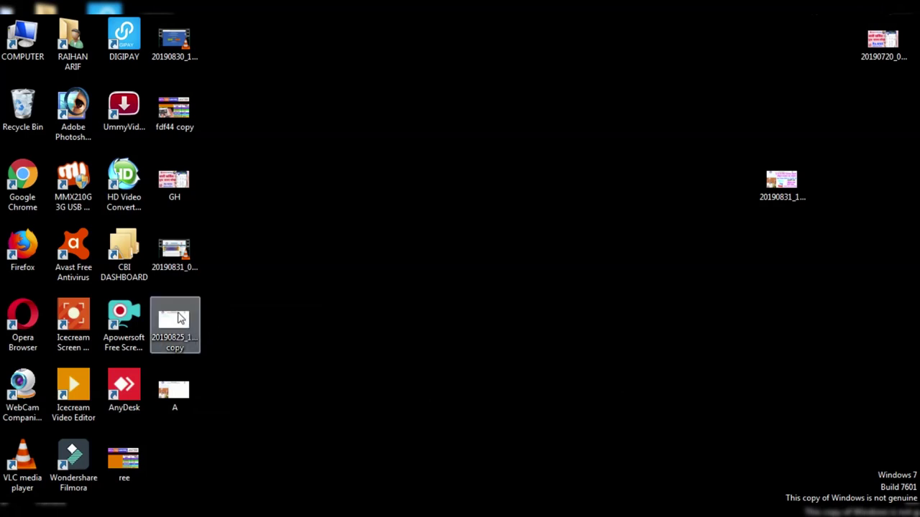
{"action": "double_click", "coordinate": [180, 319]}
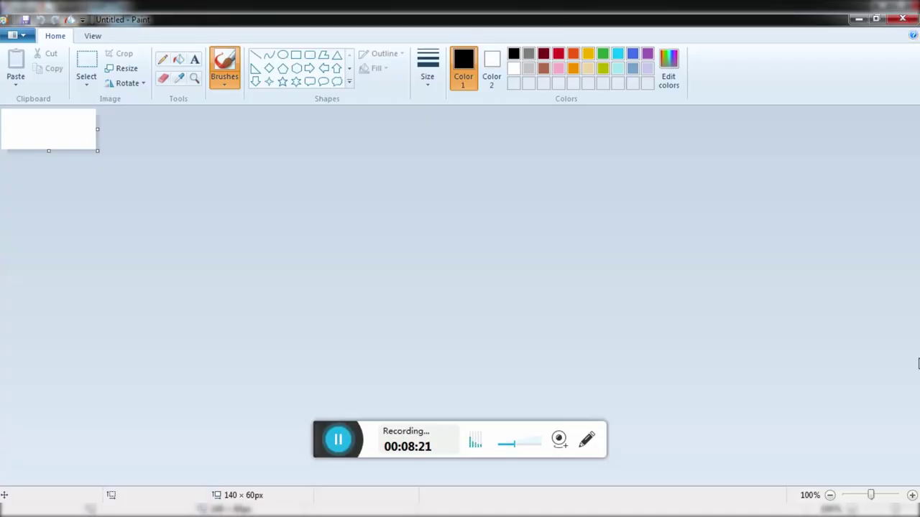
{"action": "left_click", "coordinate": [912, 496]}
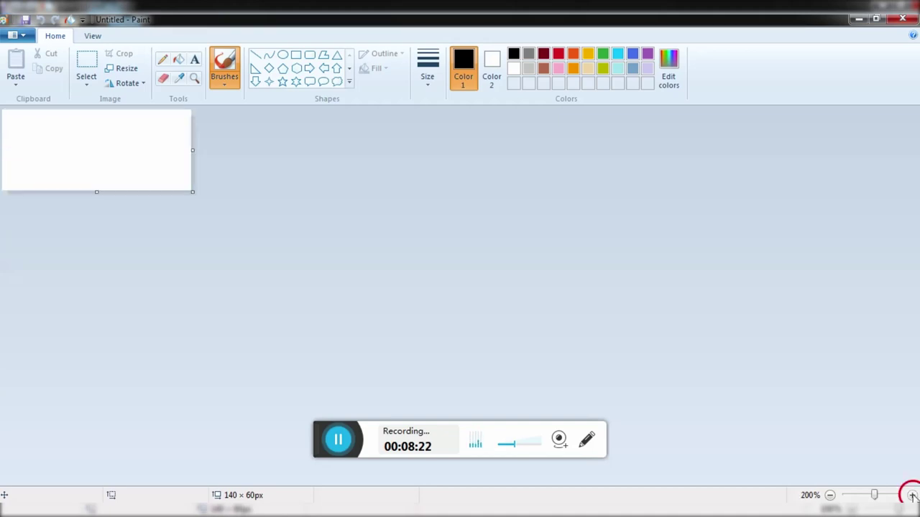
{"action": "left_click", "coordinate": [912, 496]}
{"action": "left_click", "coordinate": [912, 496]}
{"action": "left_click", "coordinate": [912, 496]}
{"action": "left_click", "coordinate": [912, 496]}
{"action": "left_click", "coordinate": [912, 496]}
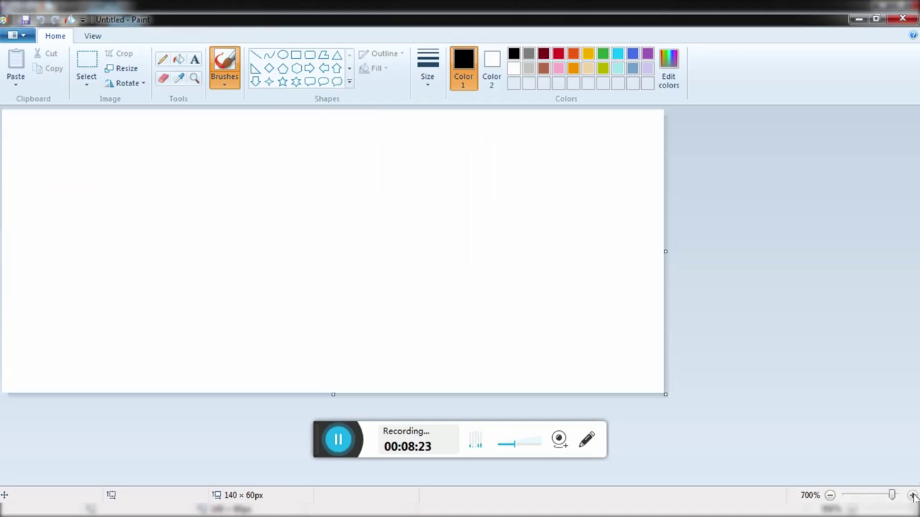
Draw a text box across the canvas and begin typing CHEAP
{"action": "left_click", "coordinate": [197, 61]}
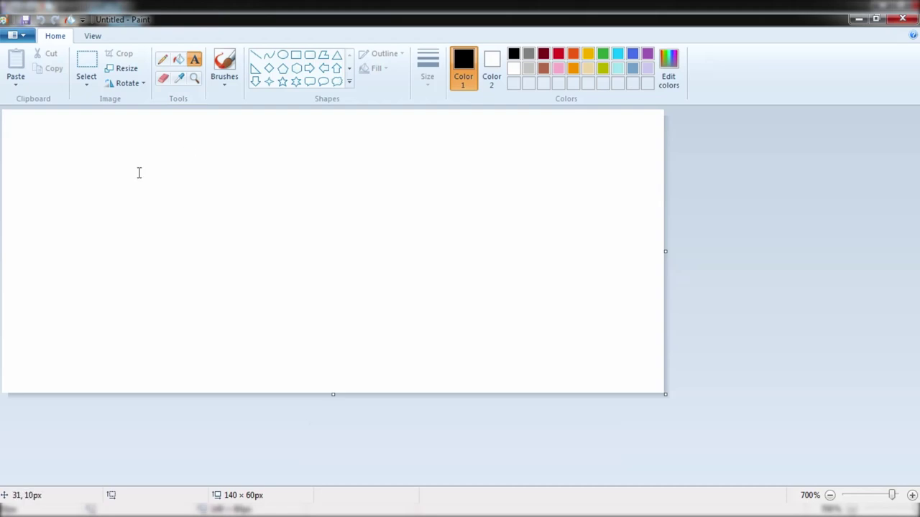
{"action": "left_click", "coordinate": [92, 178]}
{"action": "key", "text": "Escape"}
{"action": "left_click_drag", "start_coordinate": [86, 156], "coordinate": [570, 281]}
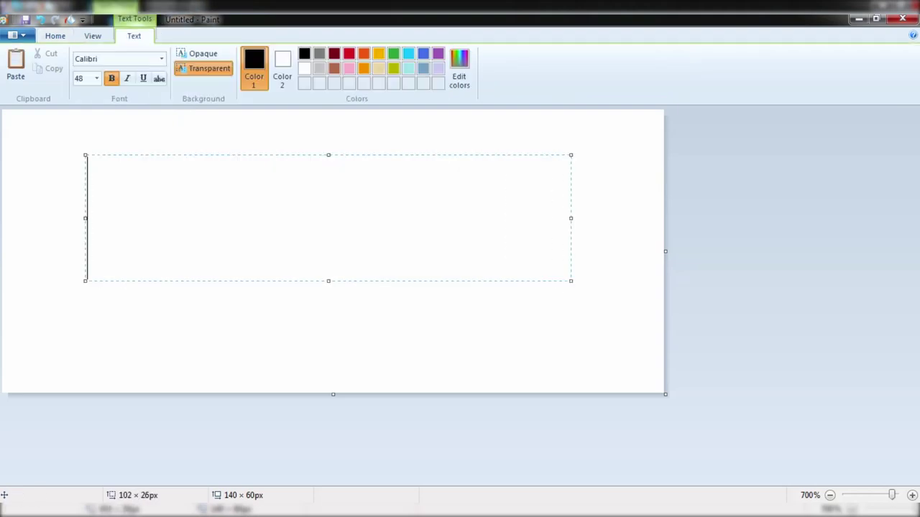
{"action": "type", "text": "CH"}
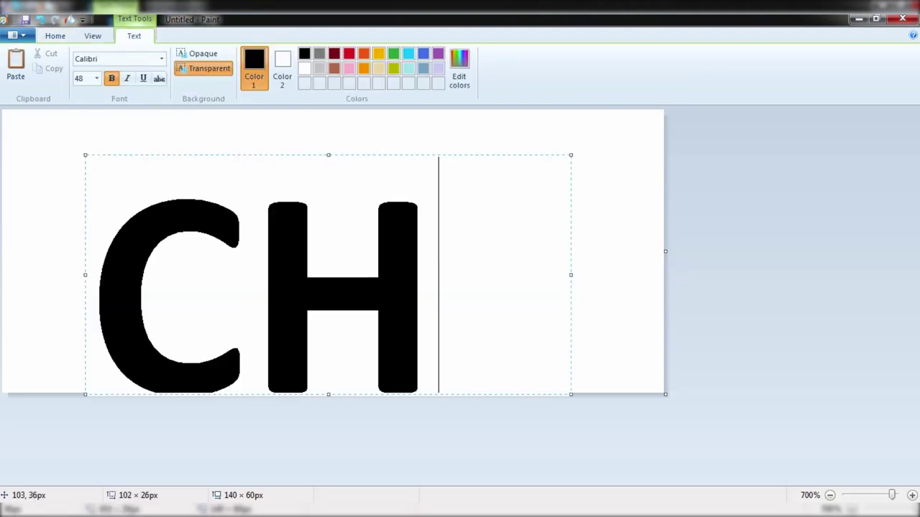
{"action": "key", "text": "BackSpace"}
{"action": "key", "text": "BackSpace"}
{"action": "type", "text": "EA"}
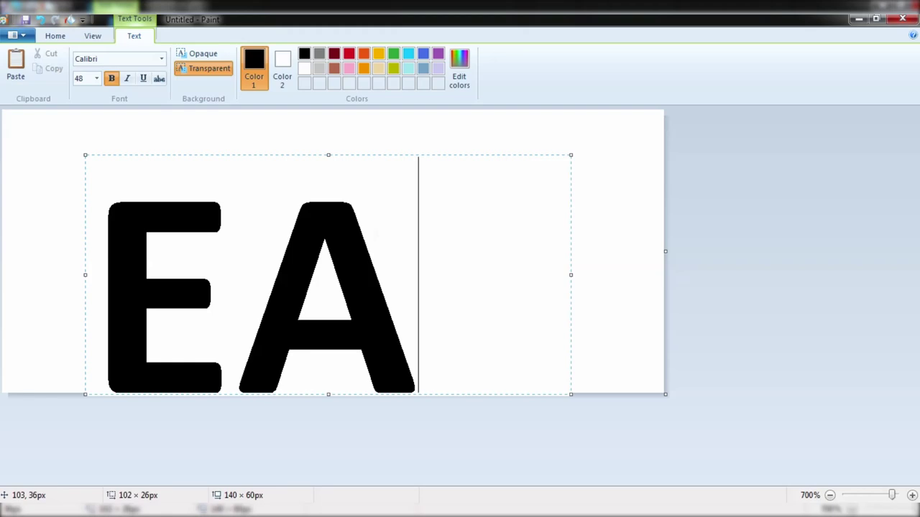
Resize the text to 10 and complete CHEAP & BEST on the canvas
{"action": "key", "text": "ctrl+a"}
{"action": "left_click", "coordinate": [96, 79]}
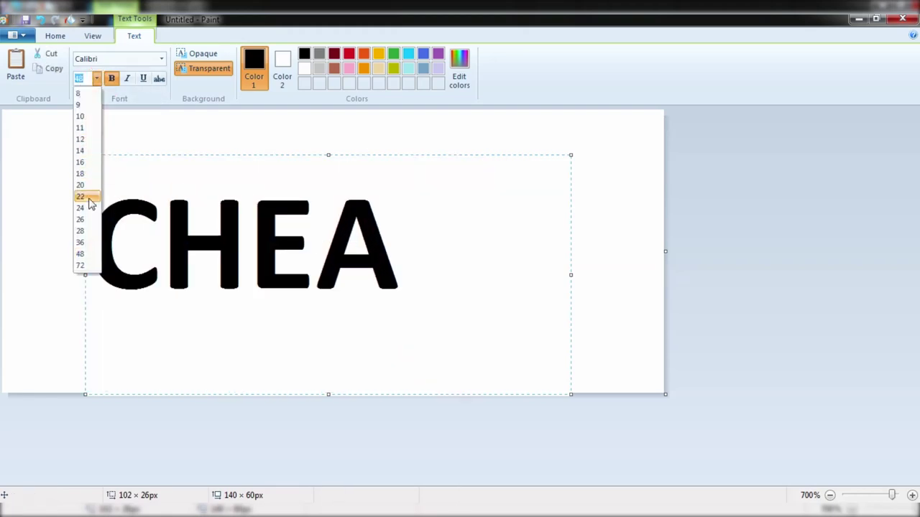
{"action": "left_click", "coordinate": [79, 117]}
{"action": "key", "text": "Right"}
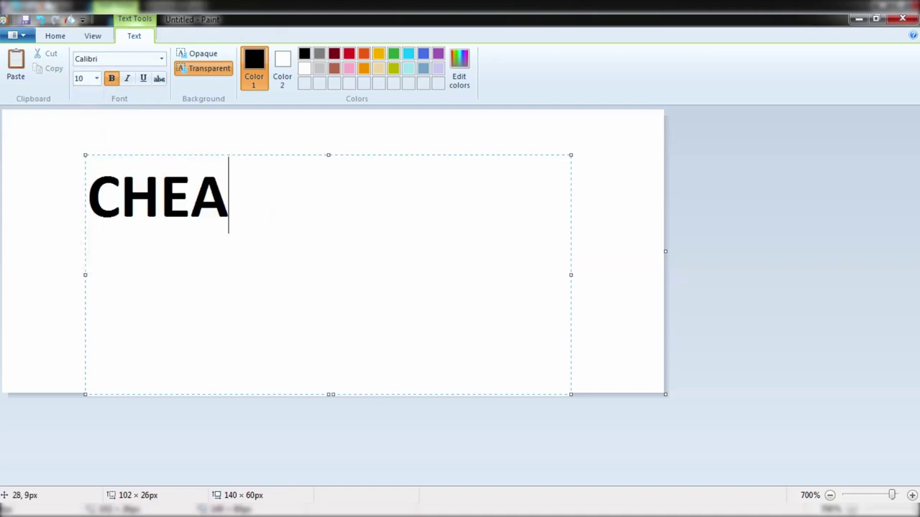
{"action": "type", "text": "P"}
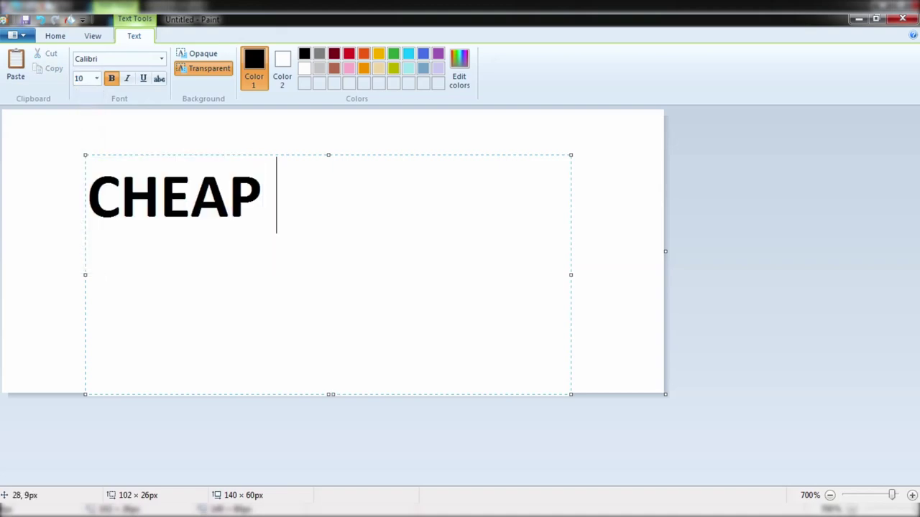
{"action": "type", "text": " & BEST"}
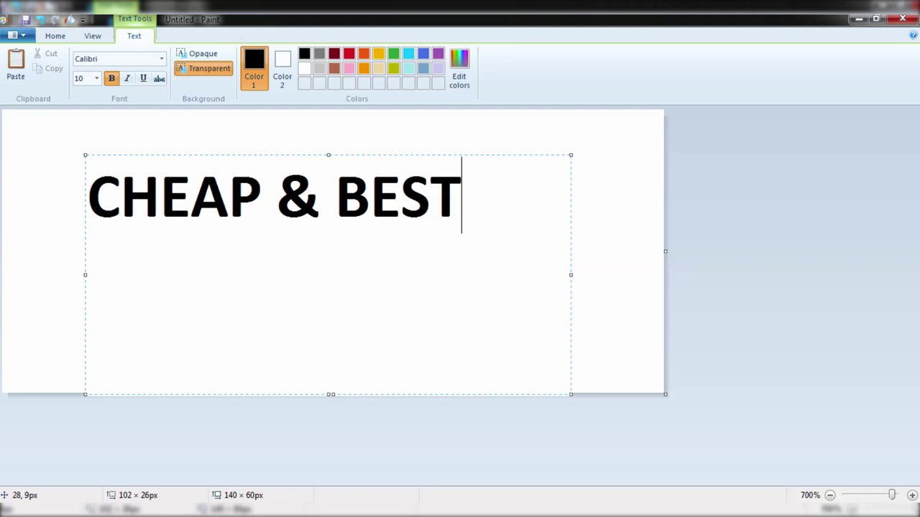
{"action": "left_click", "coordinate": [138, 144]}
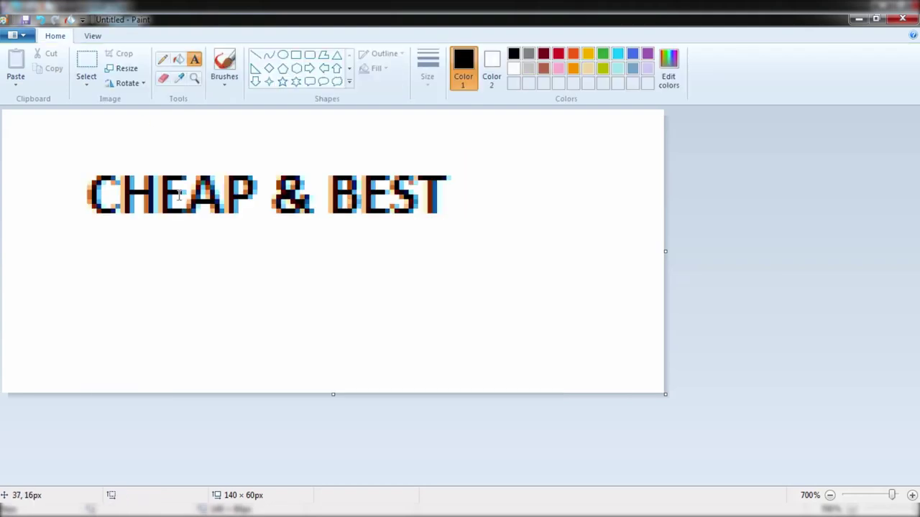
{"action": "left_click", "coordinate": [263, 220]}
Draw a text box on the banner and colour its text deep blue
{"action": "left_click", "coordinate": [219, 250]}
{"action": "left_click", "coordinate": [213, 227]}
{"action": "left_click", "coordinate": [170, 221]}
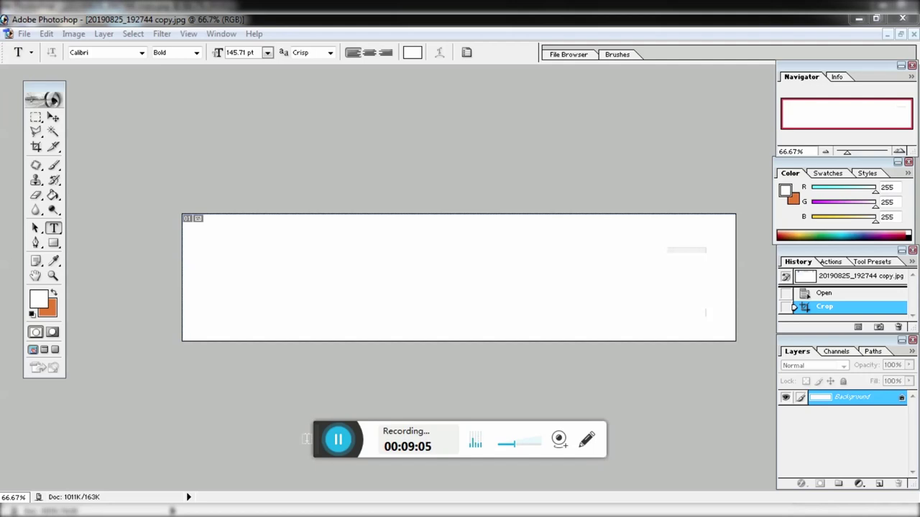
{"action": "left_click_drag", "start_coordinate": [206, 220], "coordinate": [582, 309]}
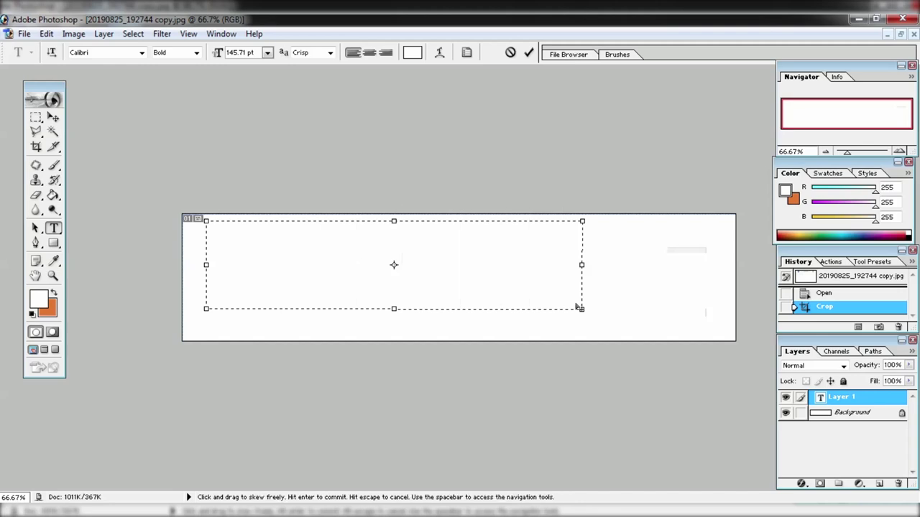
{"action": "key", "text": "ctrl+a"}
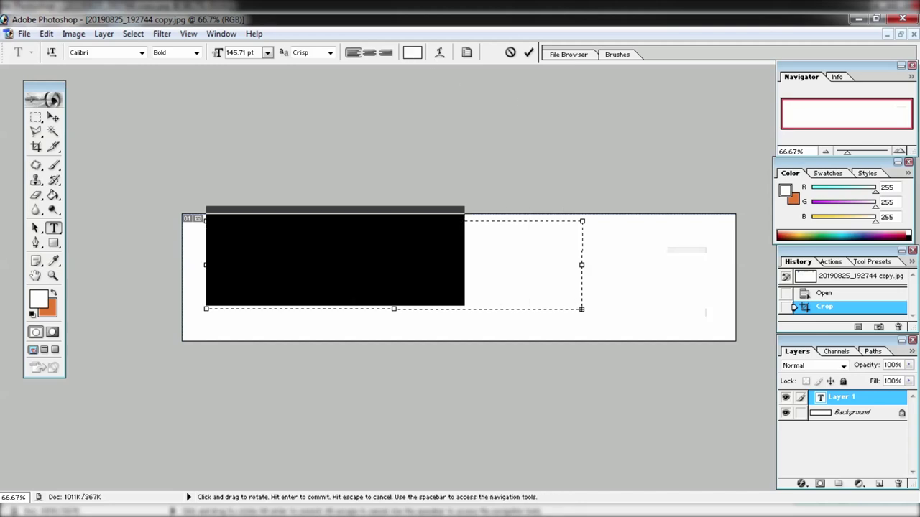
{"action": "left_click", "coordinate": [414, 54]}
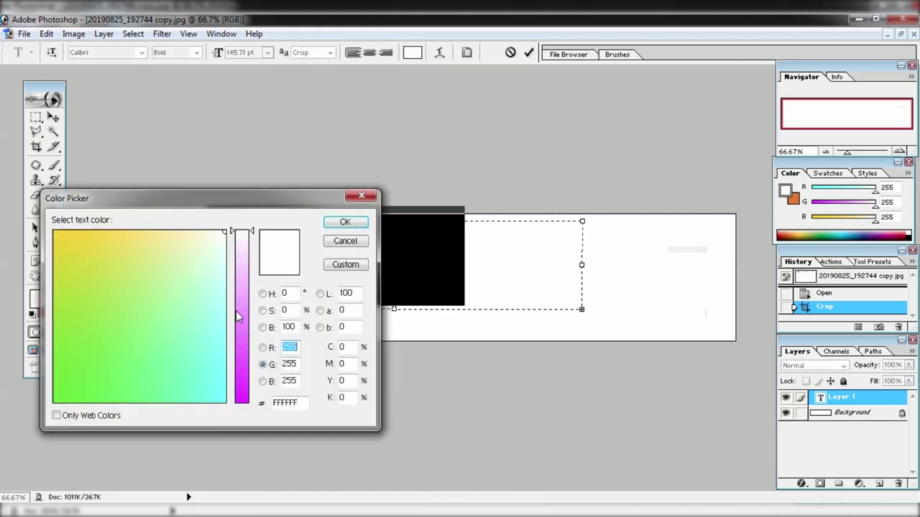
{"action": "left_click", "coordinate": [243, 397]}
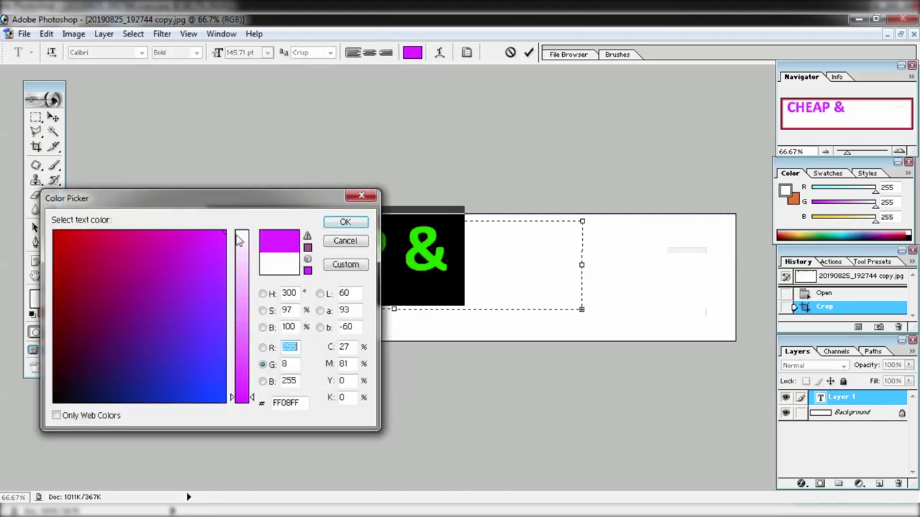
{"action": "left_click", "coordinate": [219, 398]}
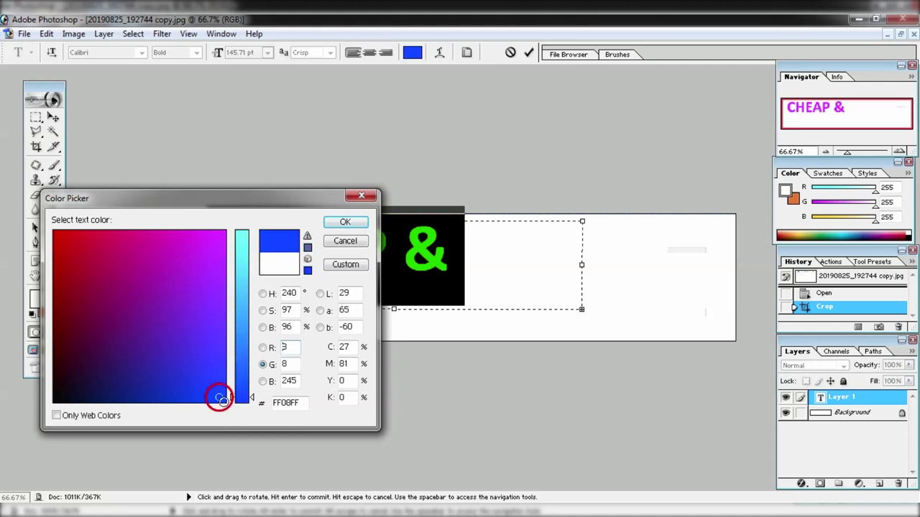
{"action": "left_click", "coordinate": [345, 223]}
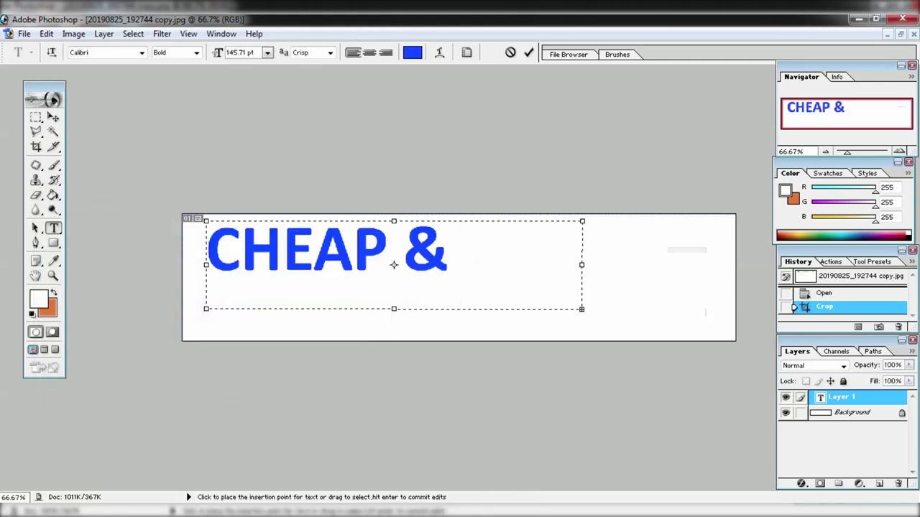
Finish the heading with BEST and shift it slightly right and down
{"action": "left_click_drag", "start_coordinate": [595, 267], "coordinate": [685, 264]}
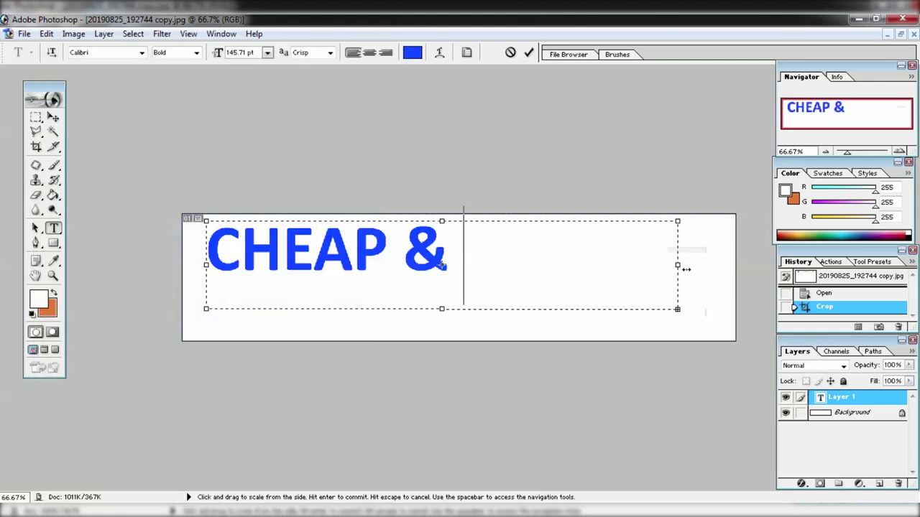
{"action": "type", "text": "BEST"}
{"action": "left_click", "coordinate": [528, 52]}
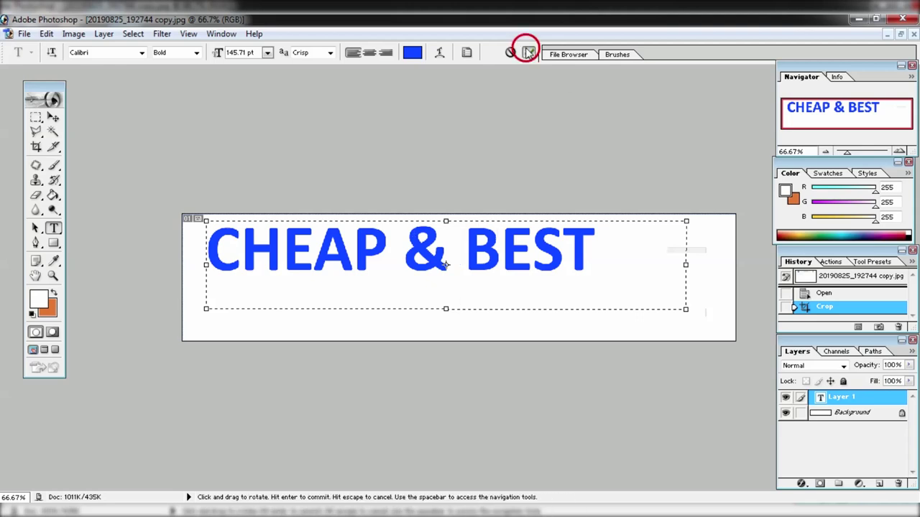
{"action": "left_click", "coordinate": [54, 118]}
{"action": "left_click_drag", "start_coordinate": [370, 231], "coordinate": [395, 255]}
Switch to the Quick Selection tool
{"action": "left_click", "coordinate": [54, 132]}
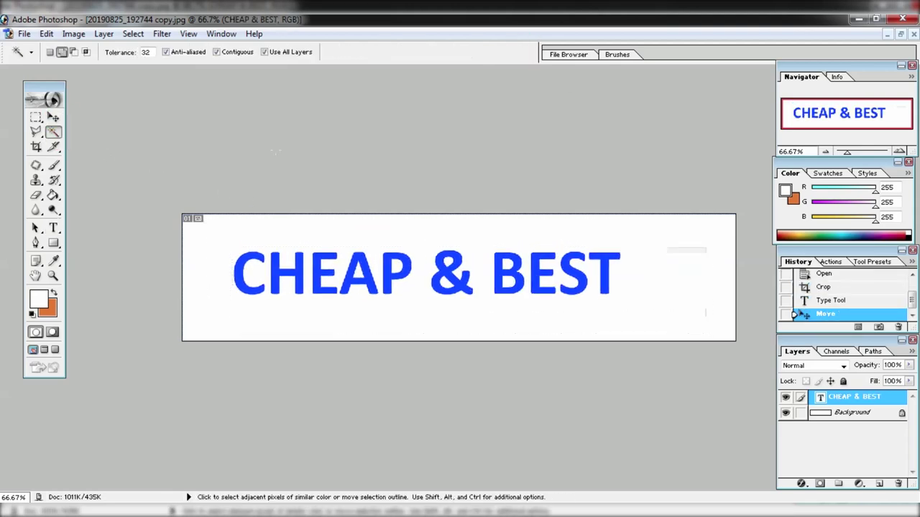
Save the banner via Save As as a JPEG named W on drive E:
{"action": "left_click", "coordinate": [24, 34]}
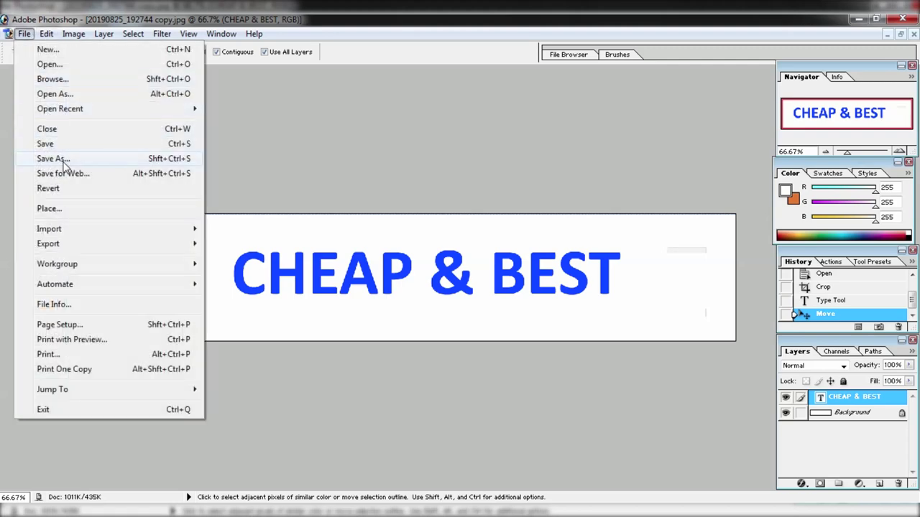
{"action": "left_click", "coordinate": [60, 158]}
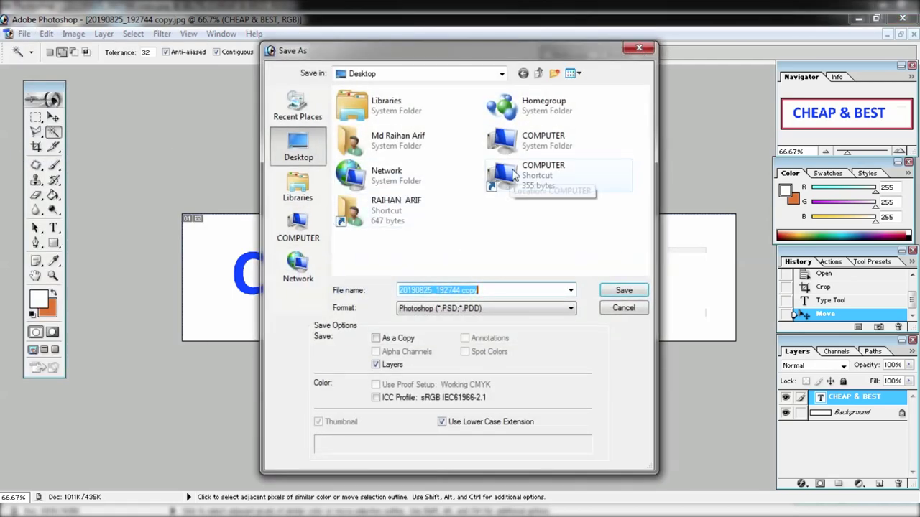
{"action": "left_click", "coordinate": [532, 167]}
{"action": "double_click", "coordinate": [535, 140]}
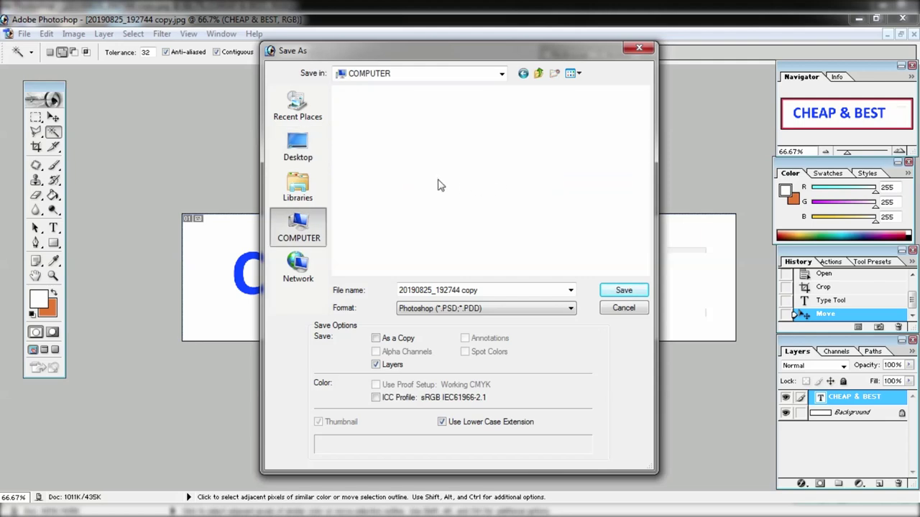
{"action": "double_click", "coordinate": [429, 162]}
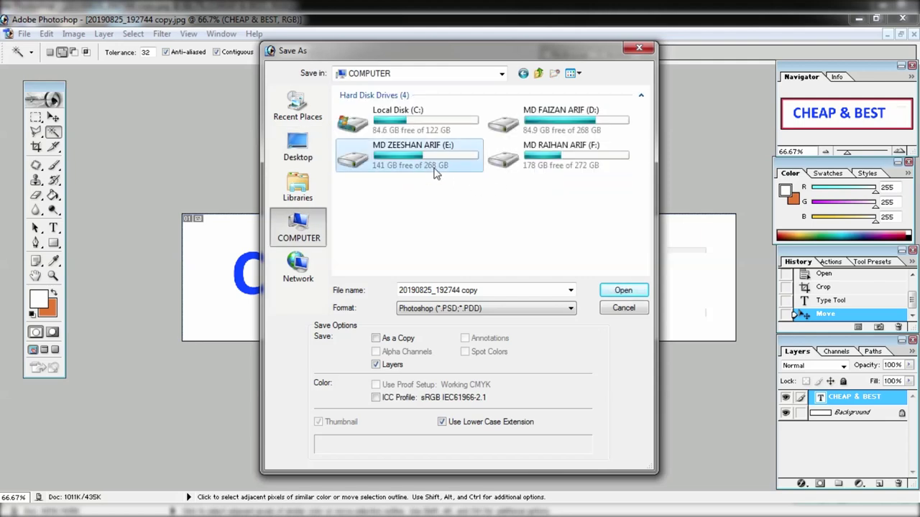
{"action": "left_click", "coordinate": [438, 309]}
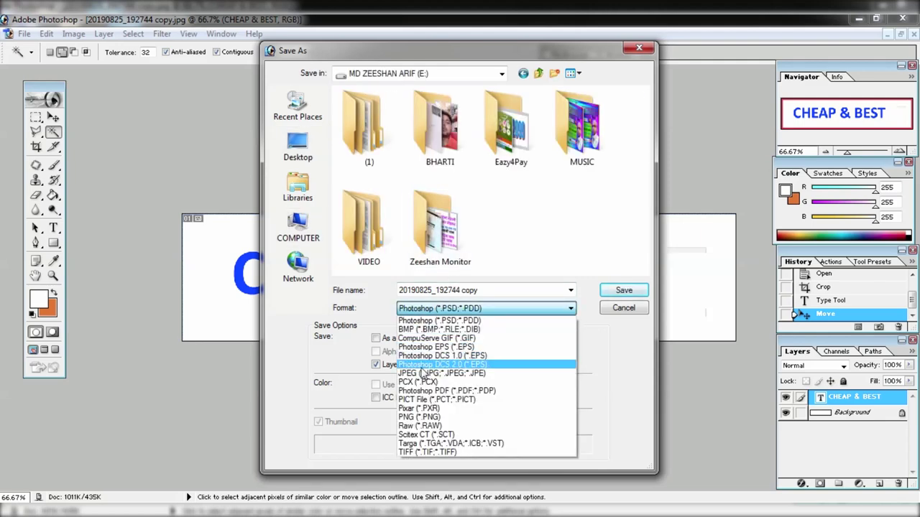
{"action": "left_click", "coordinate": [422, 373]}
{"action": "key", "text": "shift+Tab"}
{"action": "type", "text": "W"}
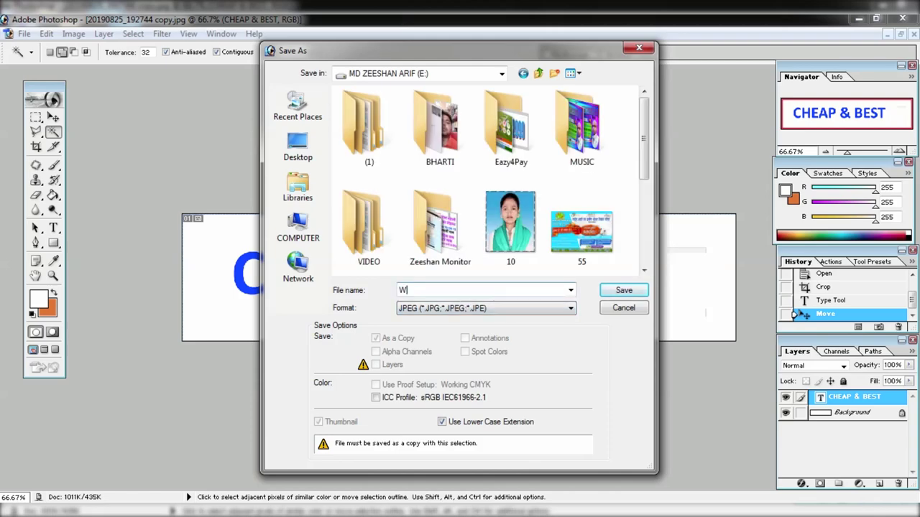
{"action": "key", "text": "Return"}
{"action": "key", "text": "Return"}
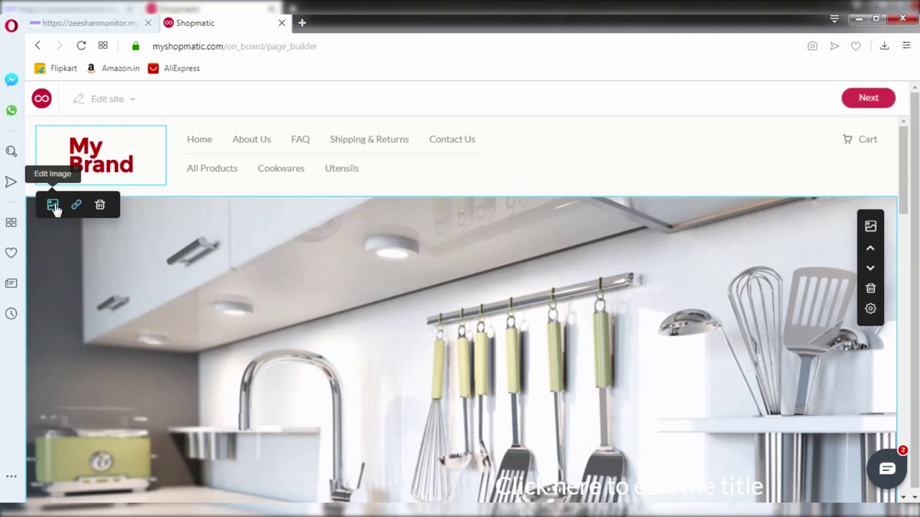
Open the WE image from drive E: as the new logo
{"action": "left_click", "coordinate": [55, 205]}
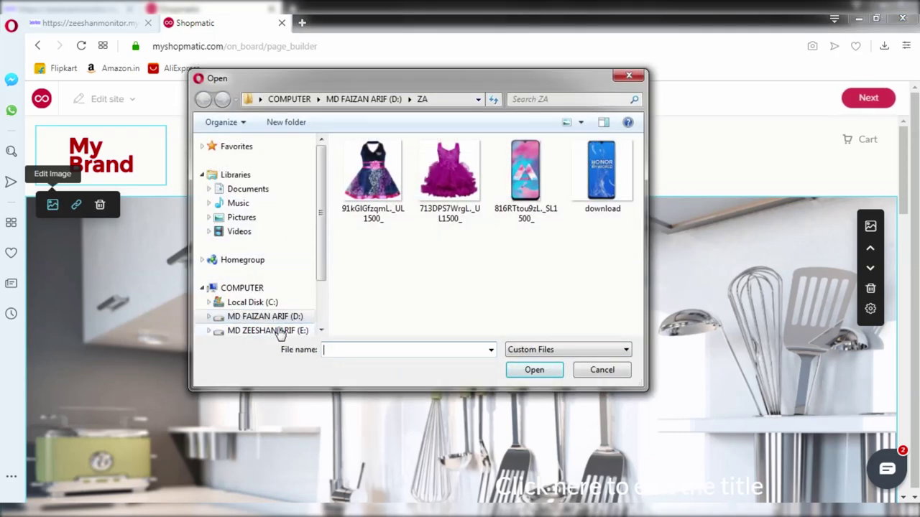
{"action": "left_click", "coordinate": [276, 331]}
{"action": "scroll", "coordinate": [394, 305], "scroll_direction": "down", "scroll_amount": 2}
{"action": "left_click", "coordinate": [503, 294]}
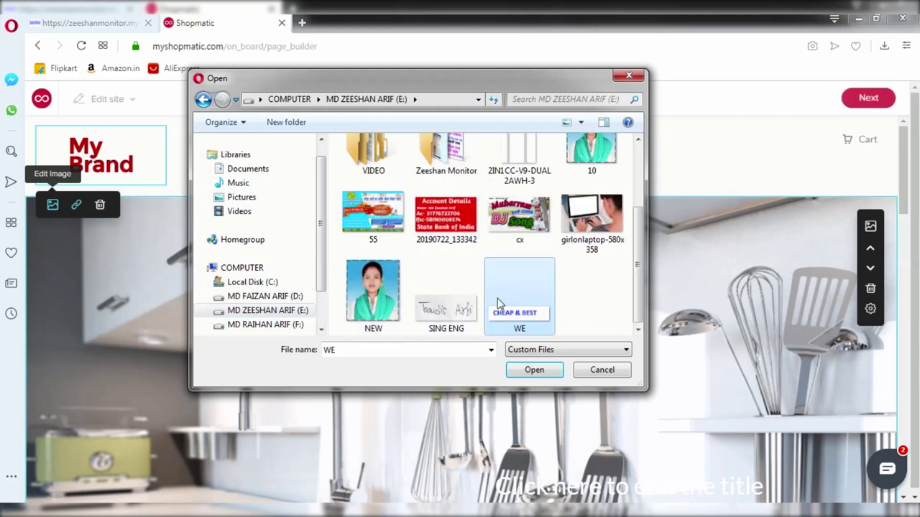
{"action": "double_click", "coordinate": [498, 298]}
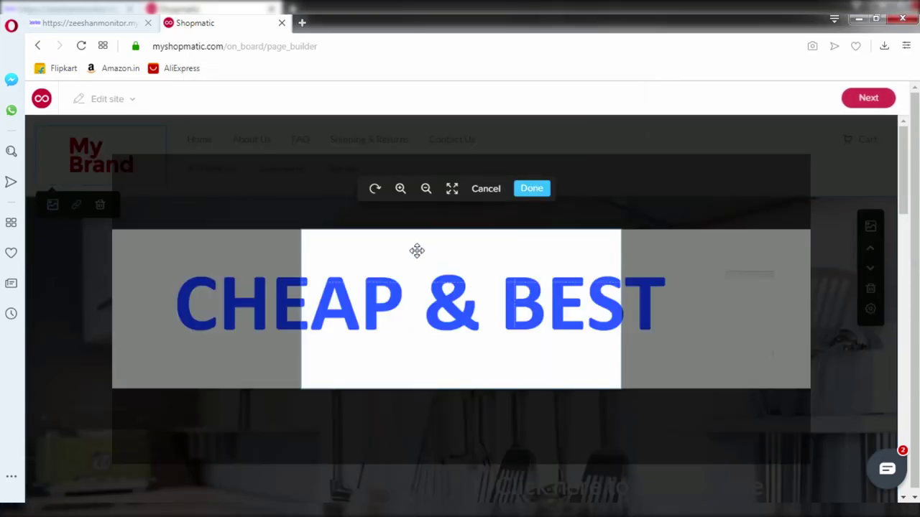
Zoom and reposition the image to fit the logo crop frame, then save it
{"action": "double_click", "coordinate": [426, 188]}
{"action": "left_click", "coordinate": [426, 188]}
{"action": "left_click", "coordinate": [426, 188]}
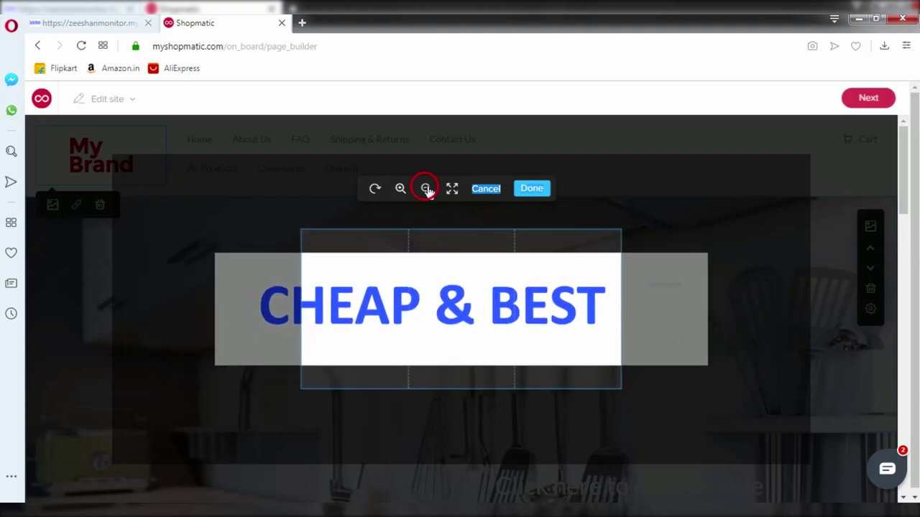
{"action": "left_click_drag", "start_coordinate": [433, 305], "coordinate": [455, 312]}
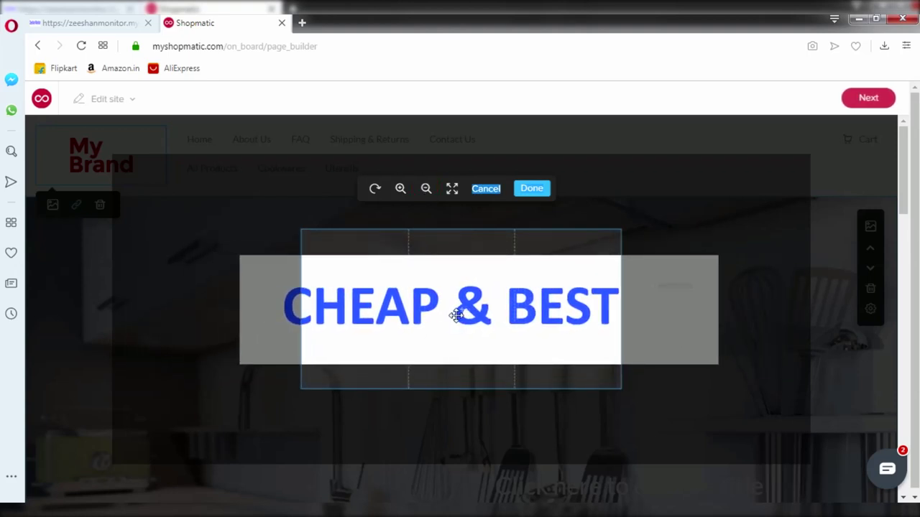
{"action": "left_click", "coordinate": [432, 193]}
{"action": "left_click", "coordinate": [431, 194]}
{"action": "left_click", "coordinate": [431, 194]}
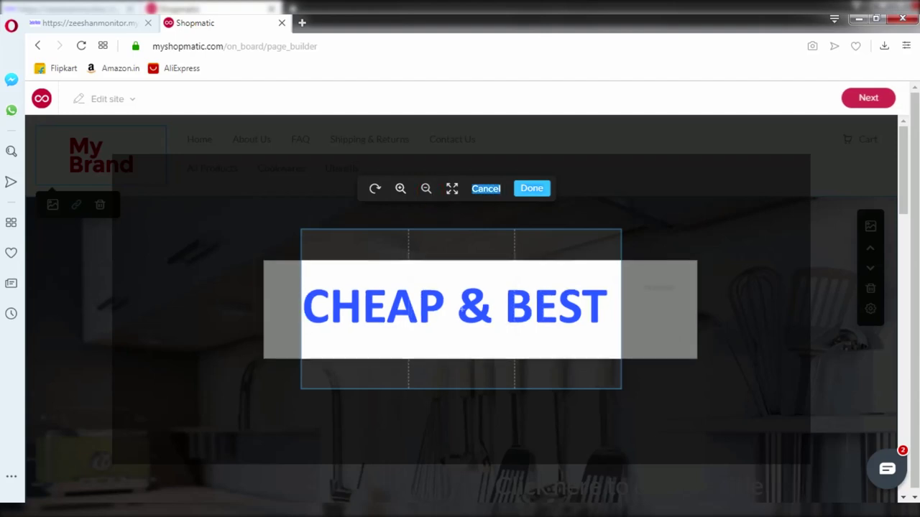
{"action": "left_click", "coordinate": [400, 189]}
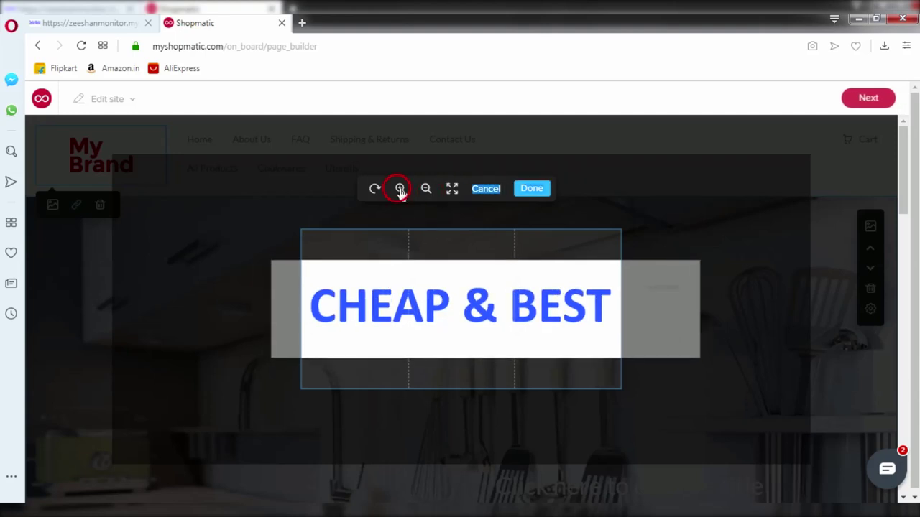
{"action": "left_click", "coordinate": [400, 188]}
{"action": "left_click", "coordinate": [417, 310]}
{"action": "left_click_drag", "start_coordinate": [420, 310], "coordinate": [425, 271]}
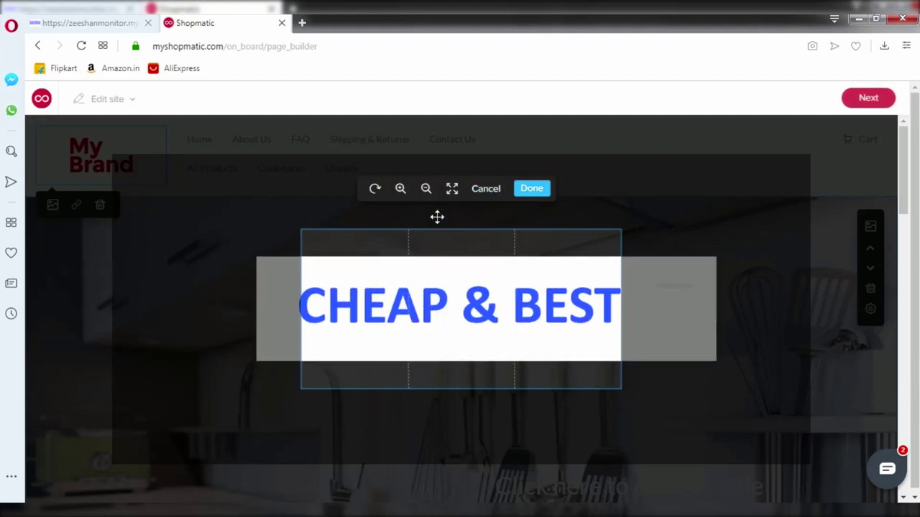
{"action": "left_click", "coordinate": [432, 194]}
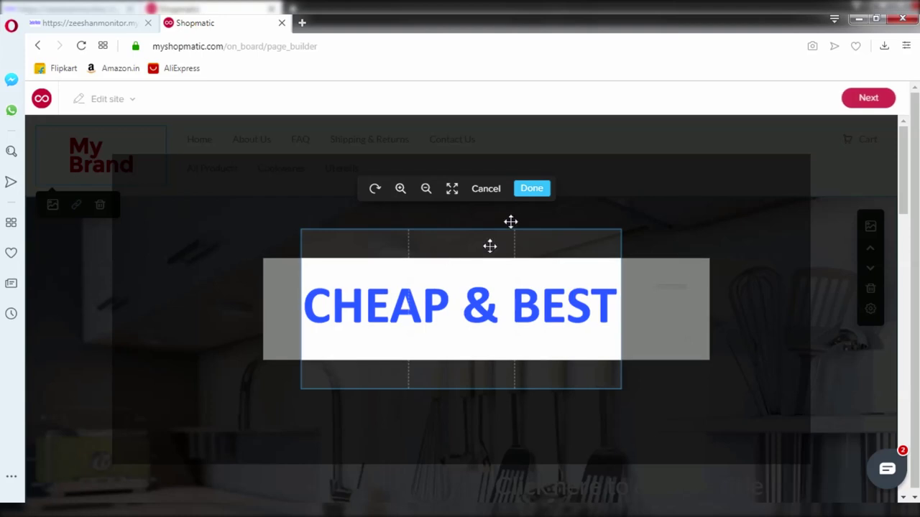
{"action": "left_click", "coordinate": [532, 190]}
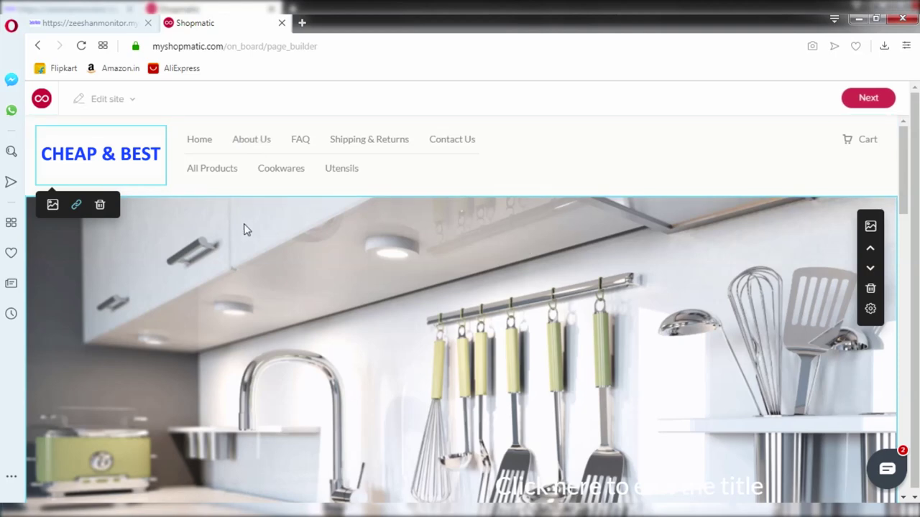
{"action": "scroll", "coordinate": [489, 286], "scroll_direction": "down", "scroll_amount": 1}
{"action": "scroll", "coordinate": [481, 239], "scroll_direction": "up", "scroll_amount": 1}
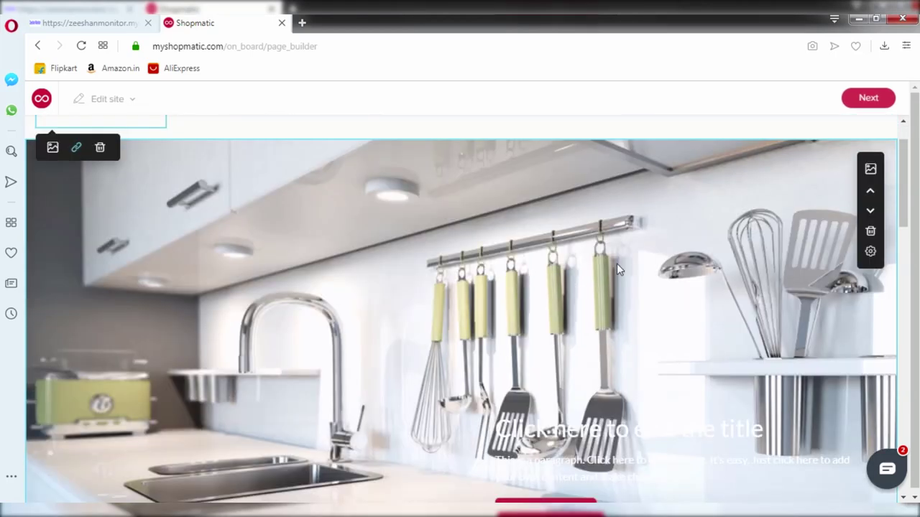
{"action": "scroll", "coordinate": [452, 225], "scroll_direction": "down", "scroll_amount": 1}
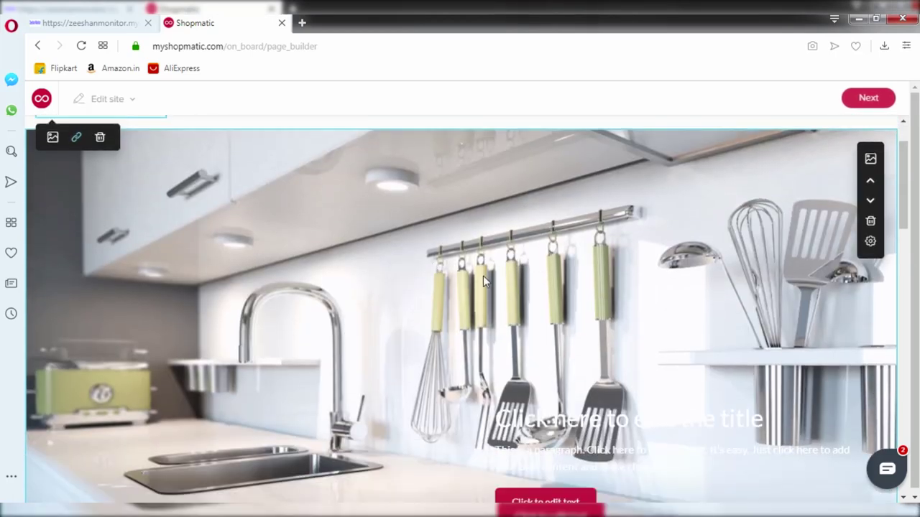
{"action": "scroll", "coordinate": [409, 309], "scroll_direction": "down", "scroll_amount": 1}
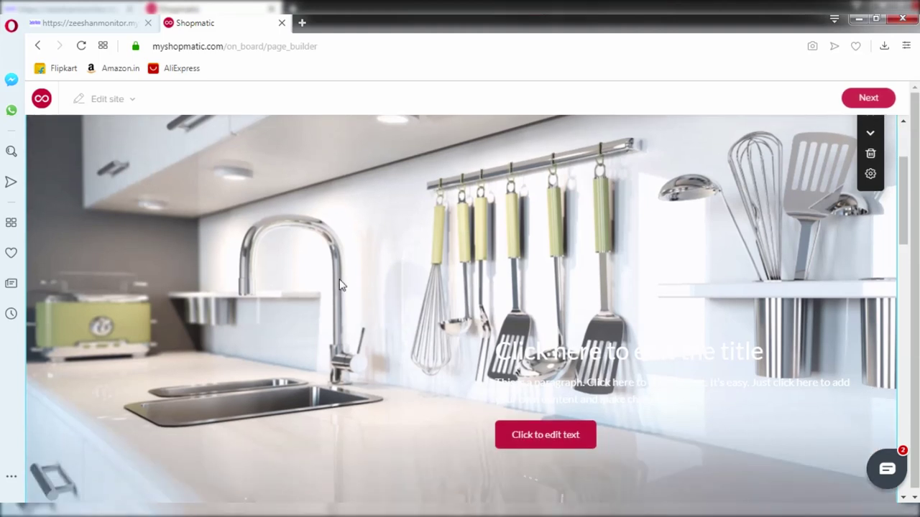
{"action": "scroll", "coordinate": [733, 253], "scroll_direction": "up", "scroll_amount": 1}
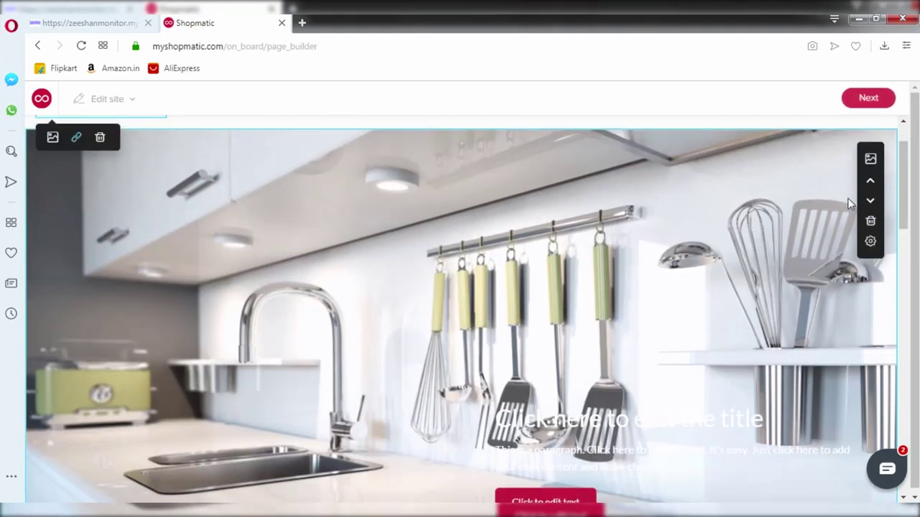
{"action": "left_click", "coordinate": [871, 159]}
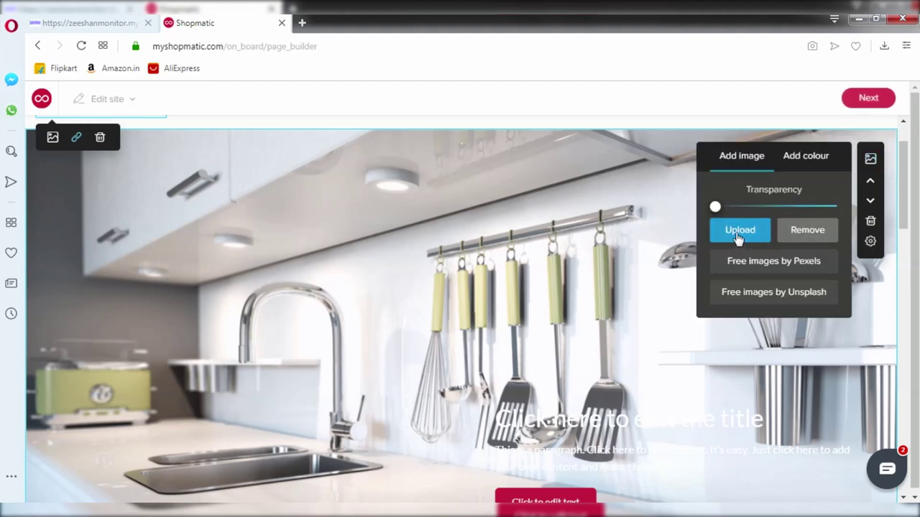
{"action": "left_click", "coordinate": [804, 161]}
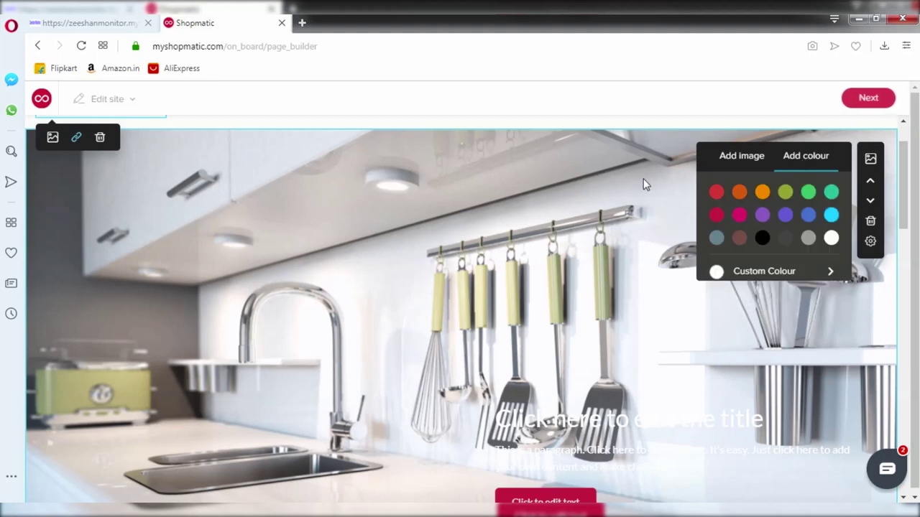
{"action": "scroll", "coordinate": [643, 180], "scroll_direction": "down", "scroll_amount": 2}
{"action": "scroll", "coordinate": [711, 255], "scroll_direction": "up", "scroll_amount": 3}
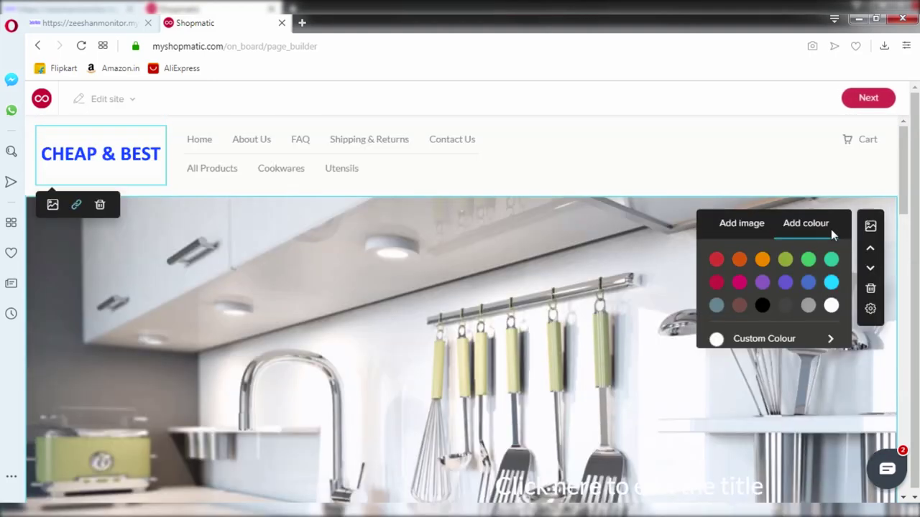
{"action": "left_click", "coordinate": [869, 229]}
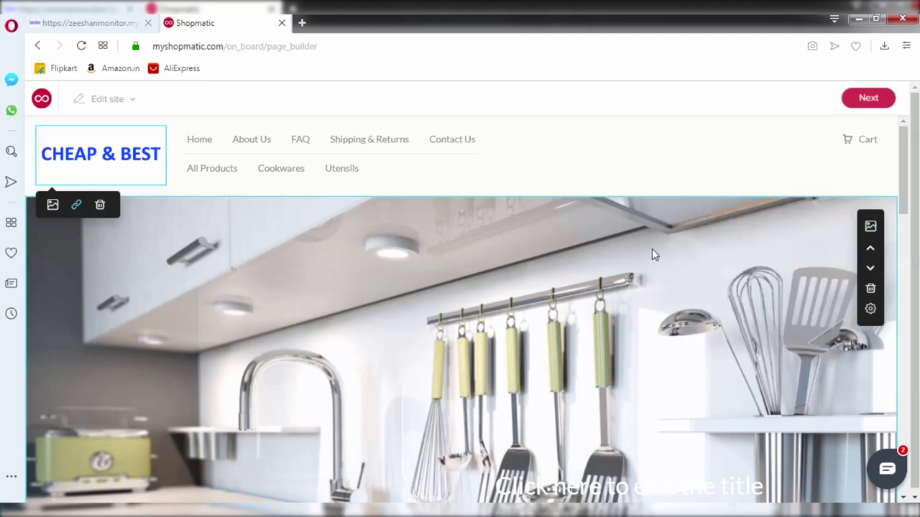
{"action": "scroll", "coordinate": [652, 249], "scroll_direction": "down", "scroll_amount": 3}
Replace the banner title with CHEAP & BEST ONLINE SHOP
{"action": "left_click", "coordinate": [541, 288]}
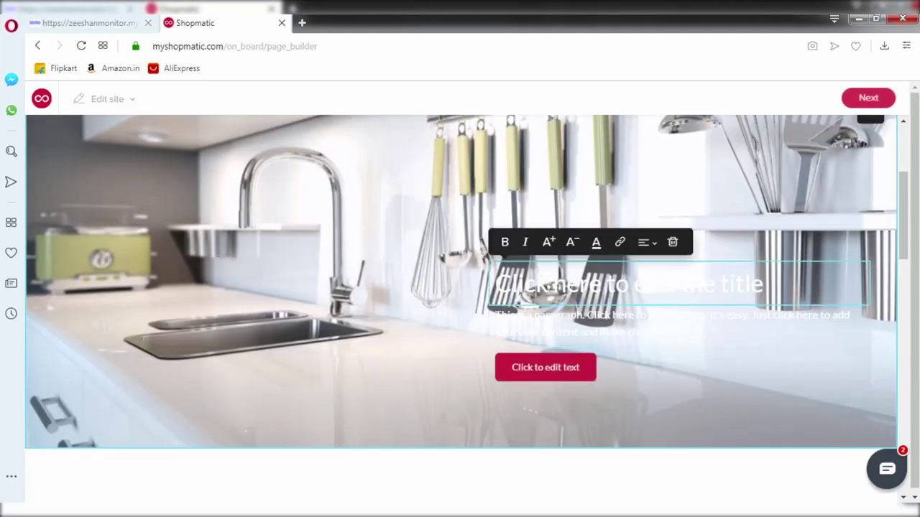
{"action": "left_click_drag", "start_coordinate": [763, 286], "coordinate": [454, 289]}
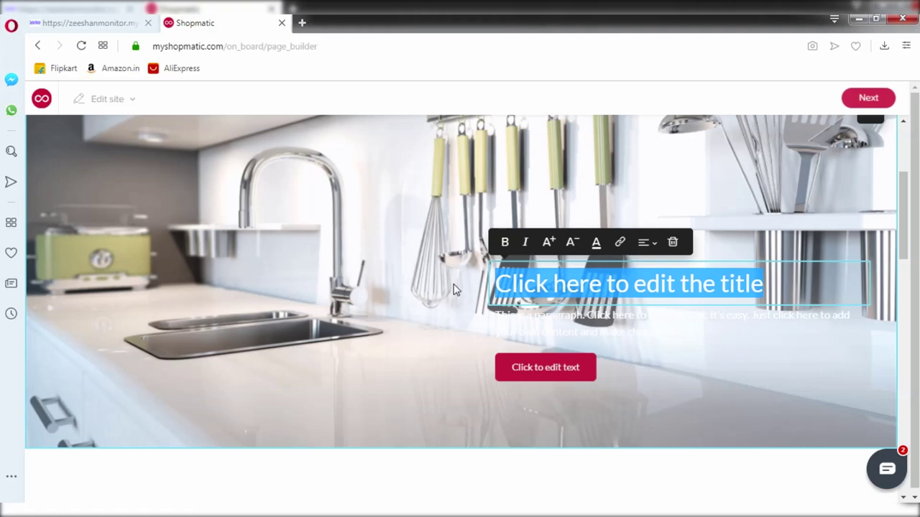
{"action": "type", "text": "CHEAP"}
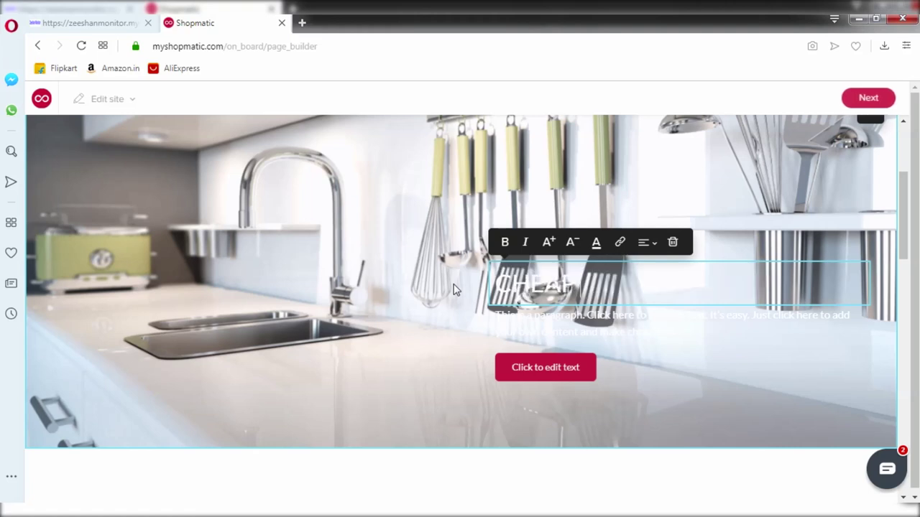
{"action": "type", "text": " & BES"}
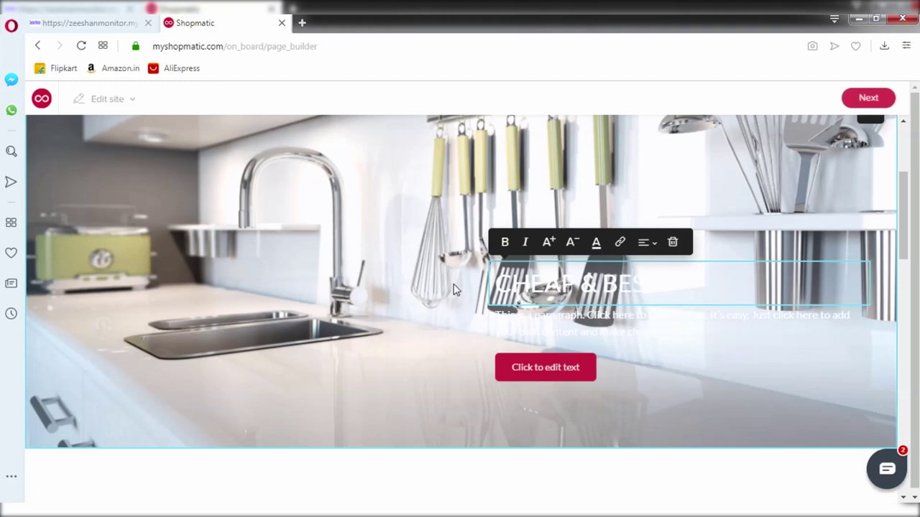
{"action": "type", "text": "T ONLINE SHOP"}
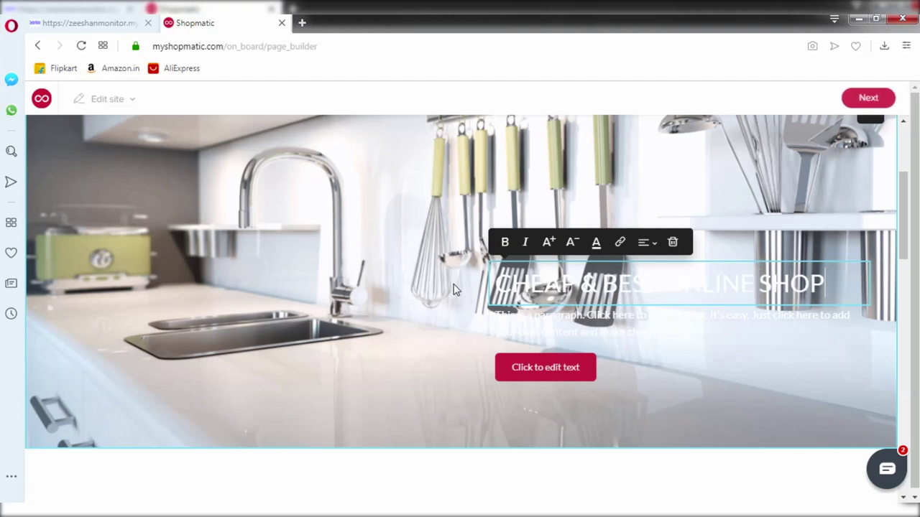
{"action": "key", "text": "ctrl+a"}
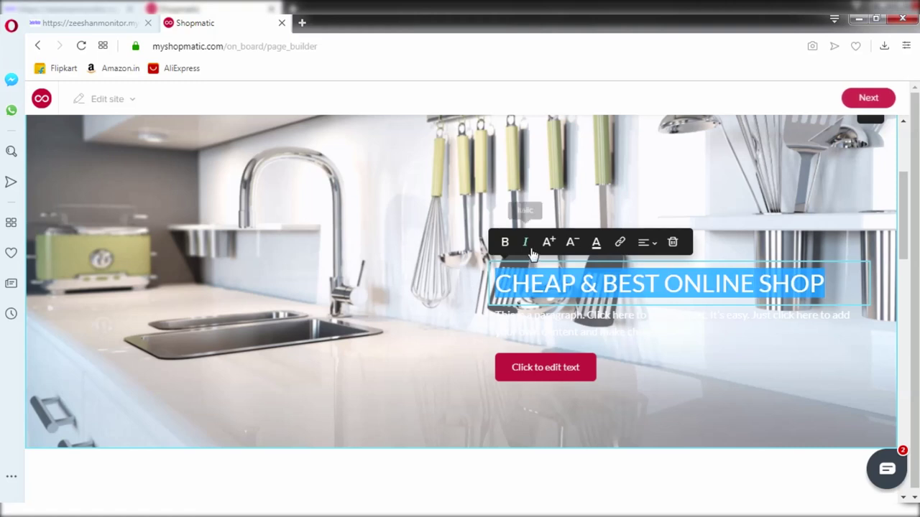
Colour the banner heading pink
{"action": "left_click", "coordinate": [602, 248]}
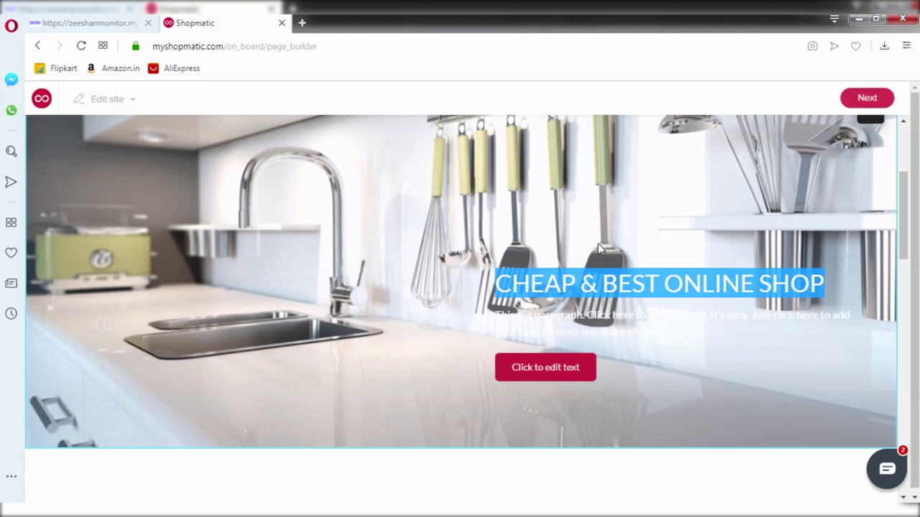
{"action": "left_click", "coordinate": [607, 282]}
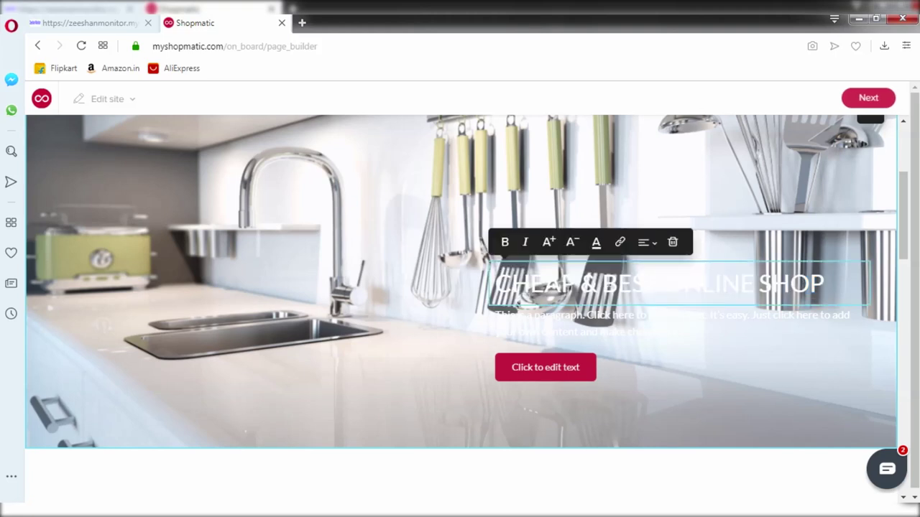
{"action": "key", "text": "ctrl+a"}
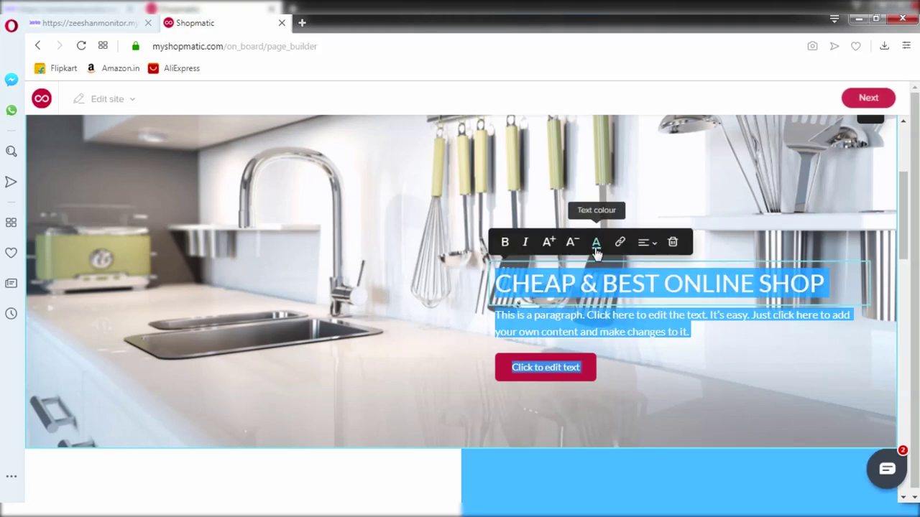
{"action": "left_click", "coordinate": [596, 248]}
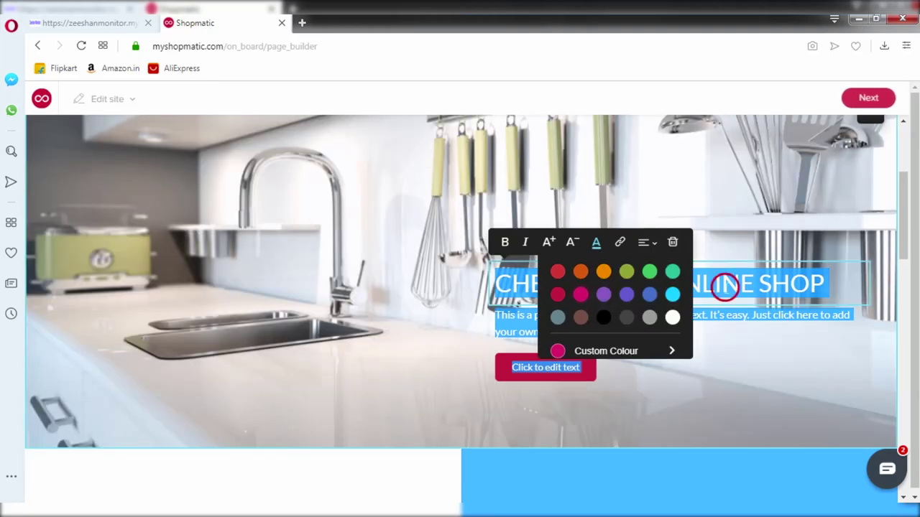
{"action": "left_click", "coordinate": [741, 283]}
{"action": "left_click", "coordinate": [745, 361]}
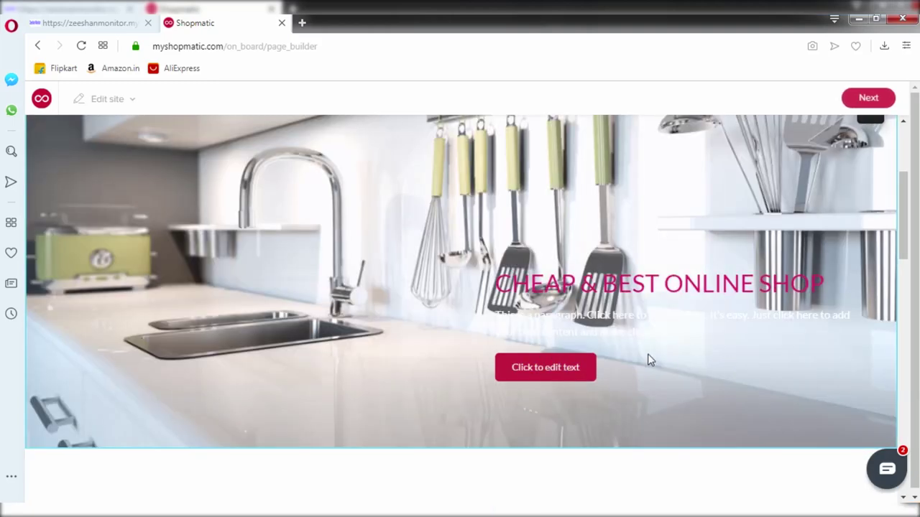
{"action": "left_click", "coordinate": [687, 313]}
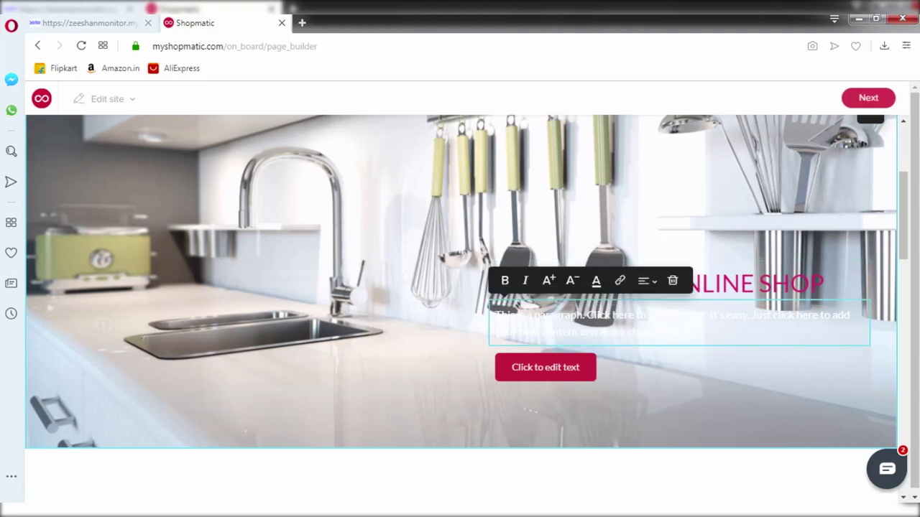
Replace the banner's placeholder paragraph with a new subtitle line
{"action": "left_click_drag", "start_coordinate": [708, 315], "coordinate": [513, 315]}
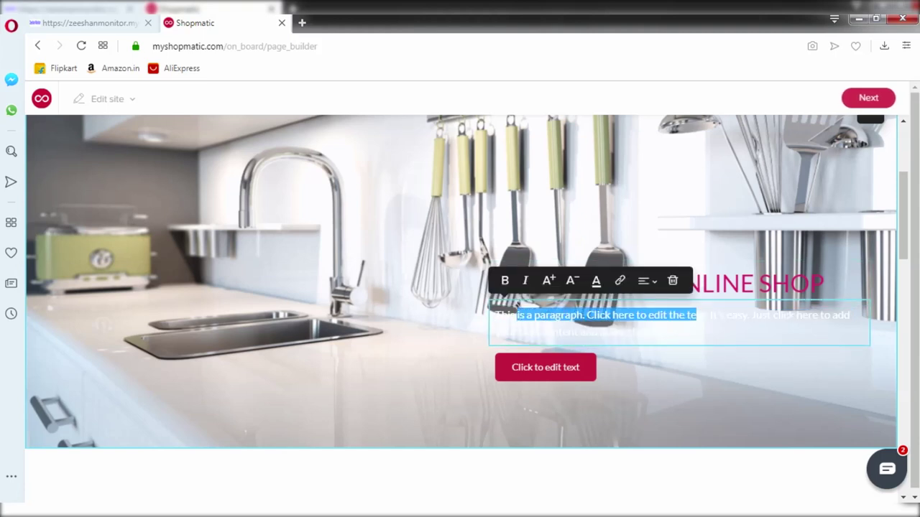
{"action": "key", "text": "BackSpace"}
{"action": "left_click", "coordinate": [630, 334]}
{"action": "left_click_drag", "start_coordinate": [631, 334], "coordinate": [493, 311]}
{"action": "key", "text": "BackSpace"}
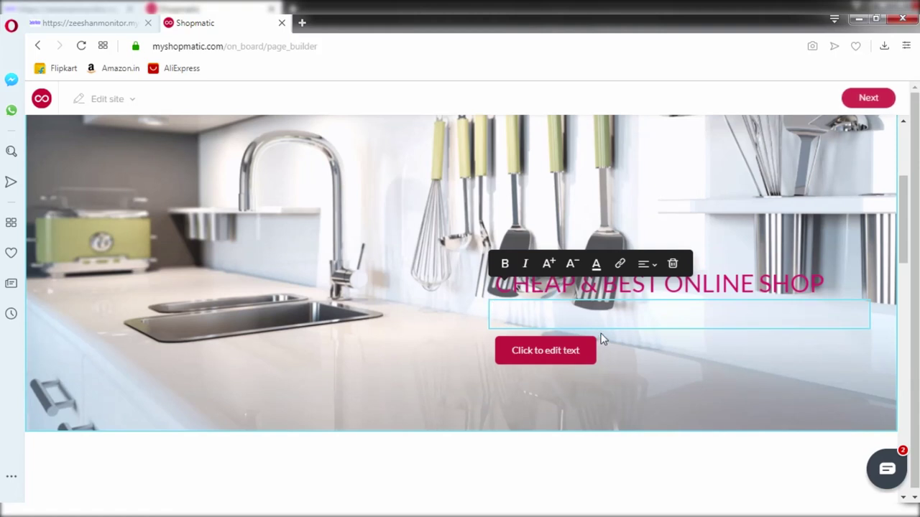
{"action": "type", "text": "Zeeshan Monitor"}
{"action": "key", "text": "ctrl+a"}
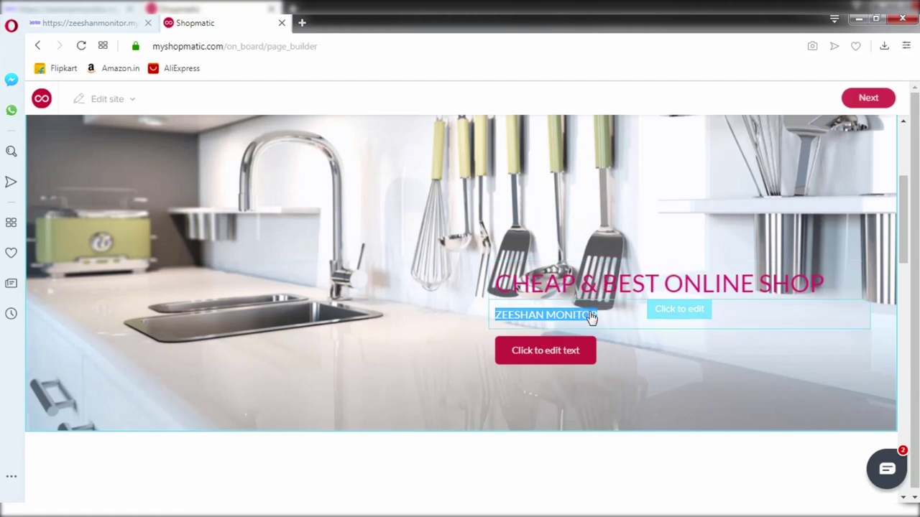
Try white for the subtitle text, then reselect the subtitle
{"action": "left_click", "coordinate": [592, 318]}
{"action": "left_click", "coordinate": [595, 287]}
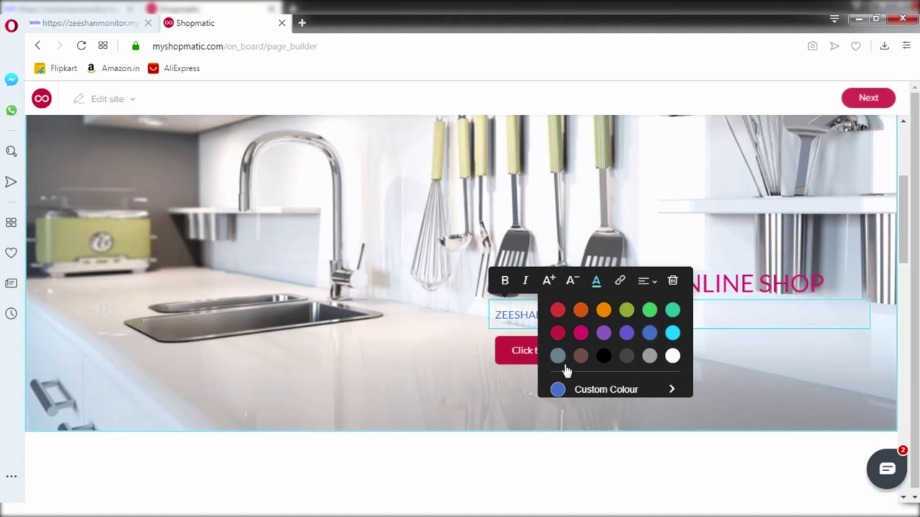
{"action": "left_click", "coordinate": [672, 358]}
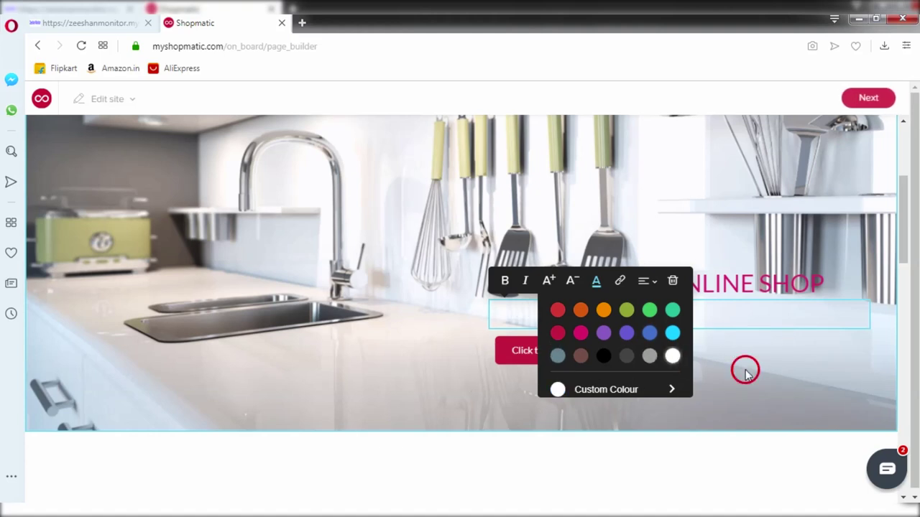
{"action": "left_click", "coordinate": [596, 281]}
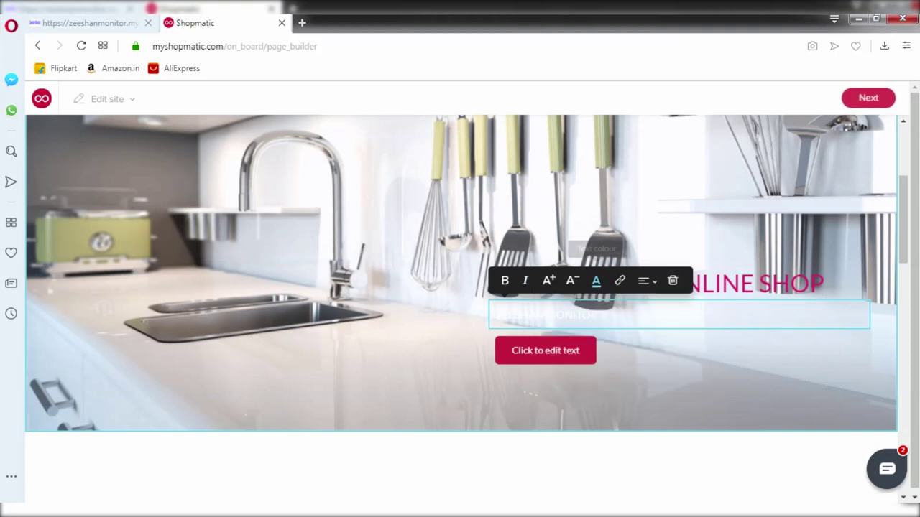
{"action": "left_click_drag", "start_coordinate": [600, 314], "coordinate": [477, 324]}
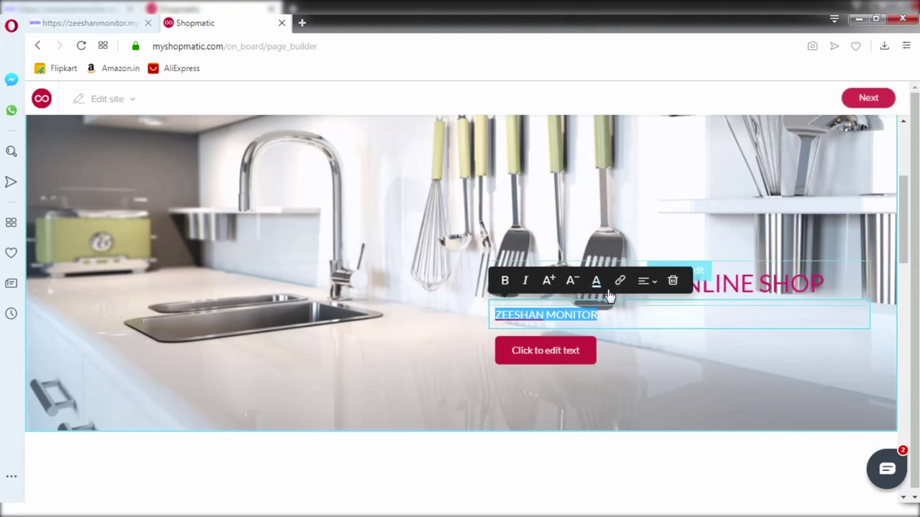
{"action": "left_click", "coordinate": [517, 285]}
Set the subtitle colour to custom blue, hex 1C37CE
{"action": "left_click", "coordinate": [616, 322]}
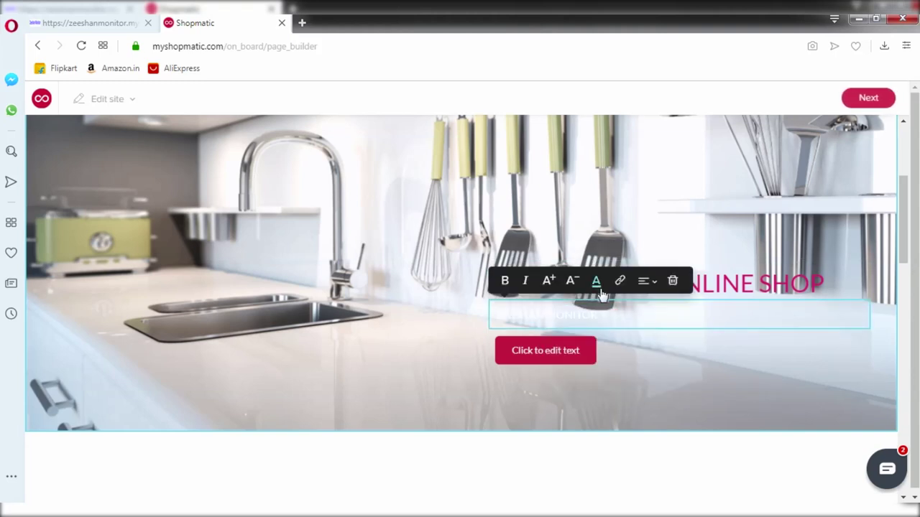
{"action": "left_click", "coordinate": [596, 281]}
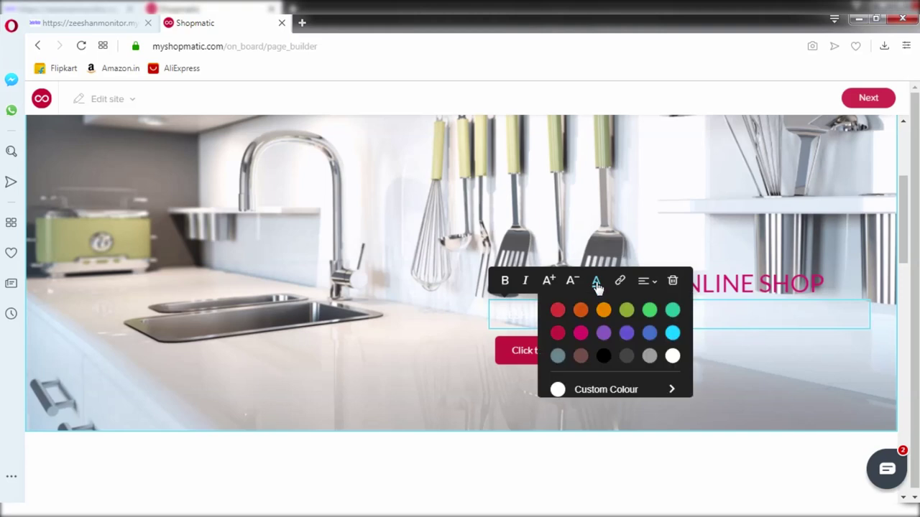
{"action": "left_click", "coordinate": [650, 333]}
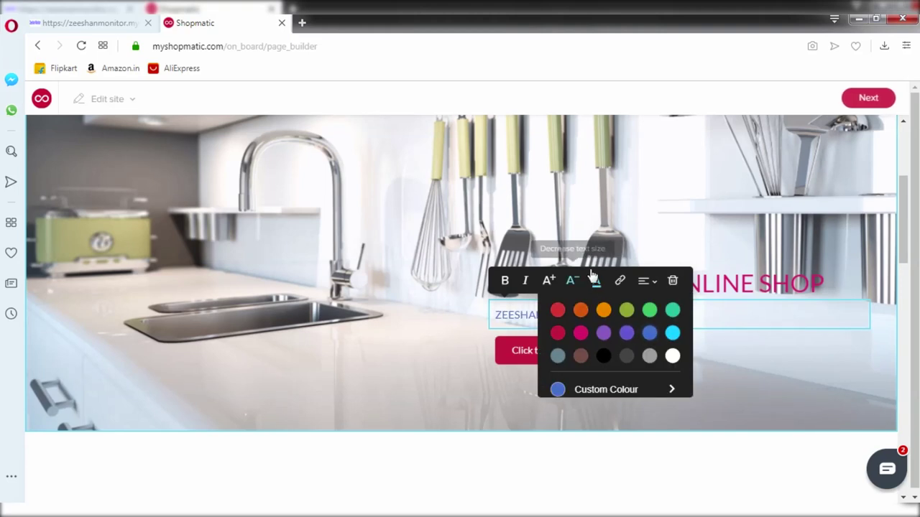
{"action": "left_click", "coordinate": [671, 389]}
{"action": "left_click", "coordinate": [738, 385]}
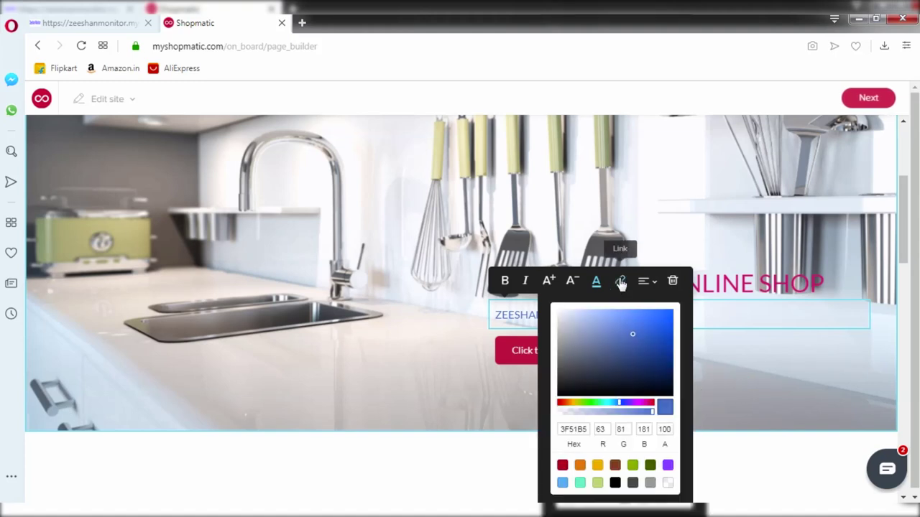
{"action": "left_click", "coordinate": [657, 326]}
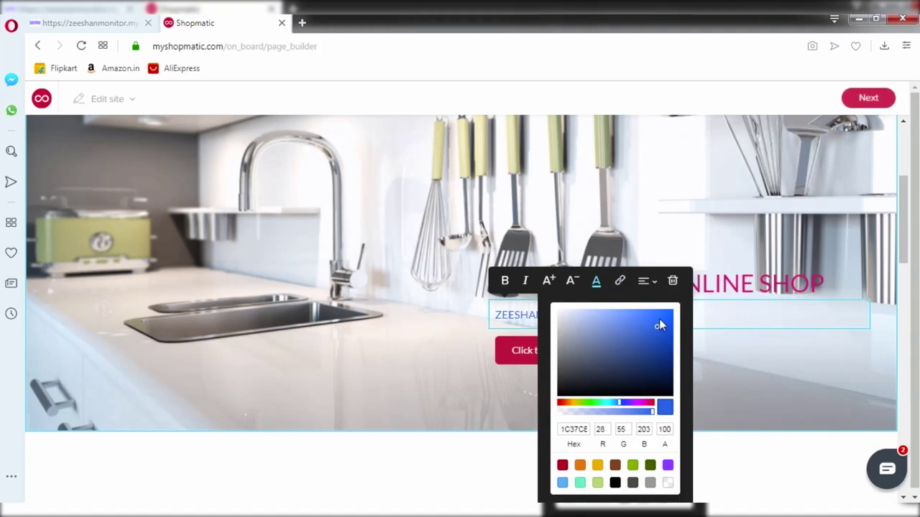
{"action": "left_click", "coordinate": [603, 288]}
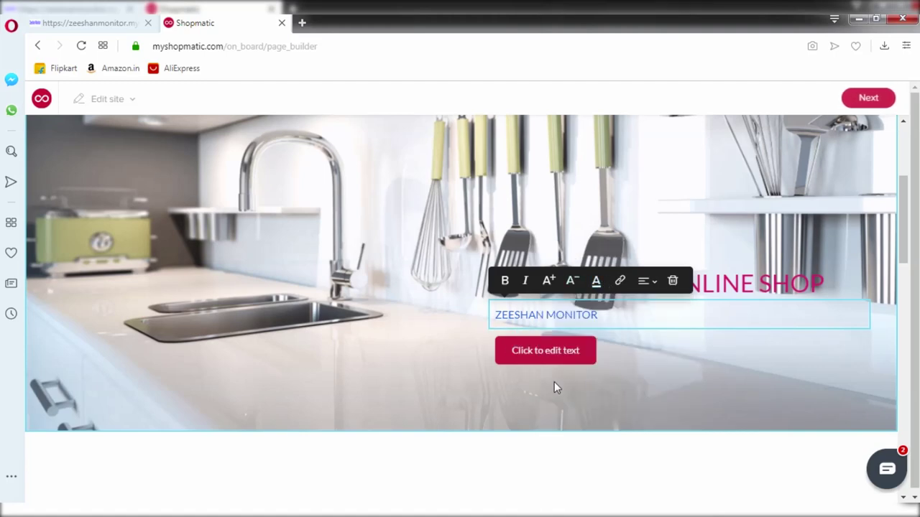
{"action": "scroll", "coordinate": [546, 381], "scroll_direction": "up", "scroll_amount": 2}
{"action": "scroll", "coordinate": [402, 363], "scroll_direction": "down", "scroll_amount": 3}
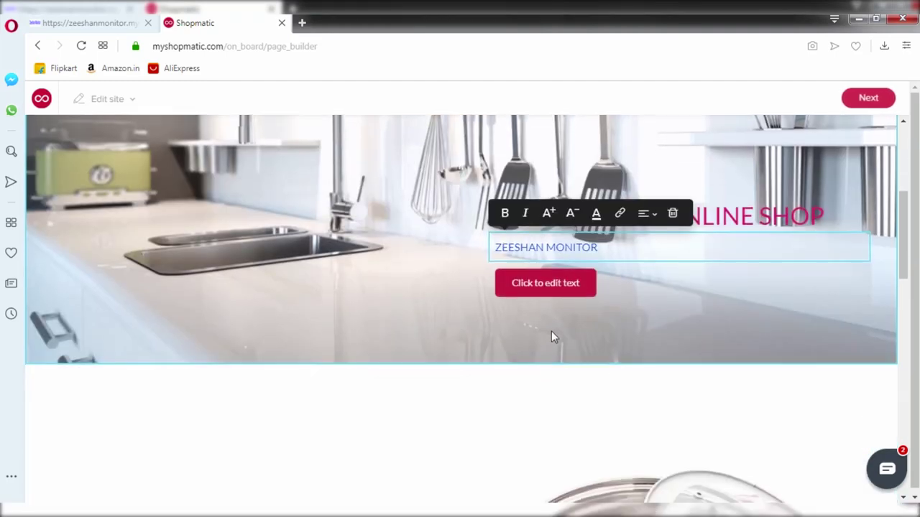
{"action": "left_click", "coordinate": [608, 323]}
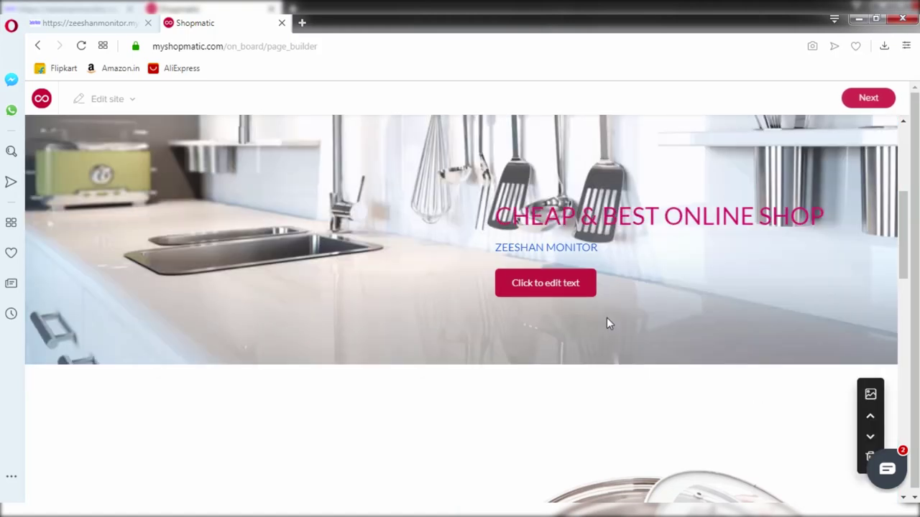
{"action": "scroll", "coordinate": [590, 316], "scroll_direction": "up", "scroll_amount": 1}
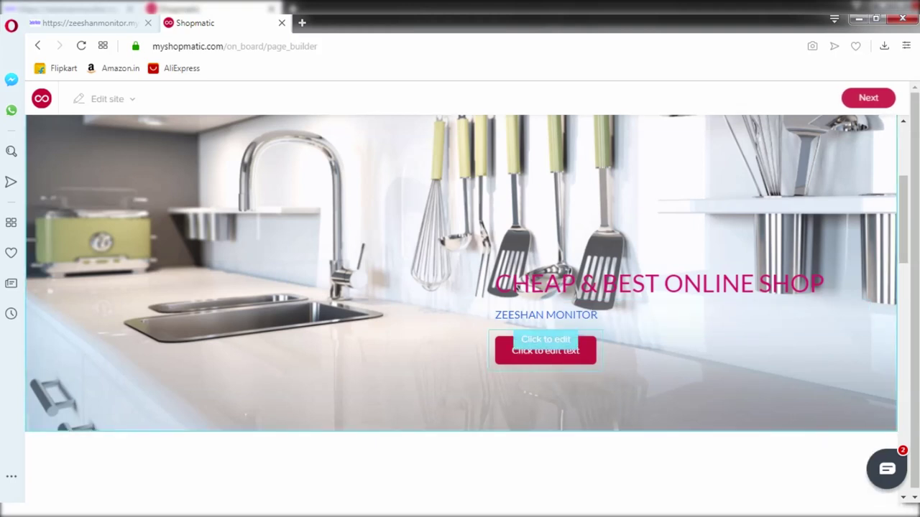
Relabel the hero button More and scroll down to the pot section
{"action": "left_click", "coordinate": [546, 343]}
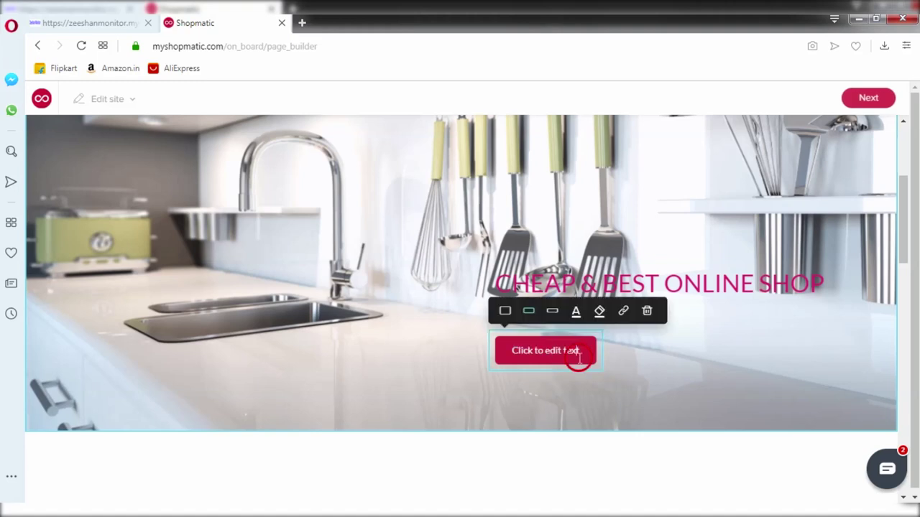
{"action": "left_click_drag", "start_coordinate": [575, 353], "coordinate": [515, 352]}
{"action": "type", "text": "t"}
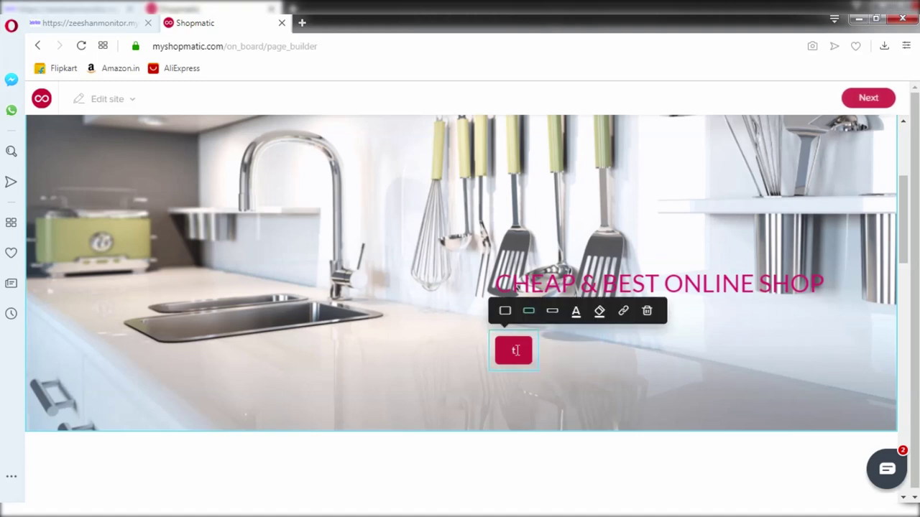
{"action": "type", "text": "Noooo"}
{"action": "key", "text": "BackSpace"}
{"action": "key", "text": "BackSpace"}
{"action": "key", "text": "BackSpace"}
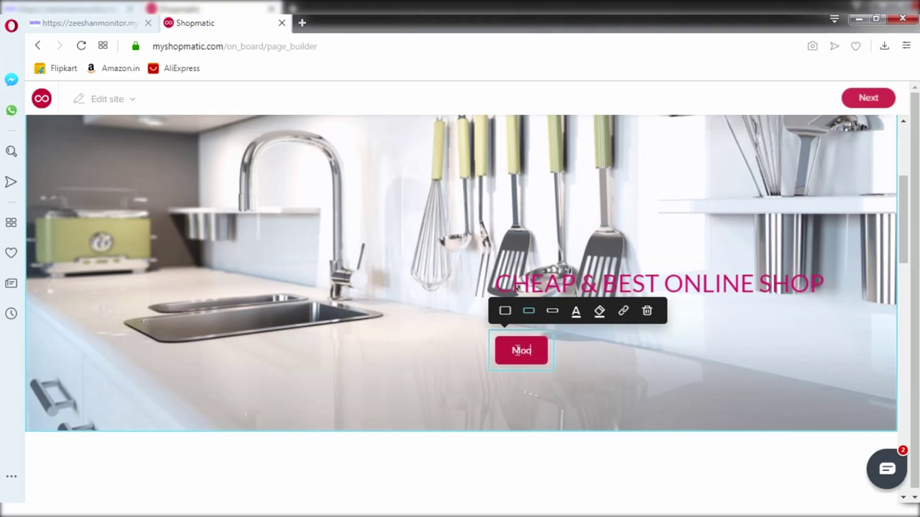
{"action": "left_click", "coordinate": [459, 348]}
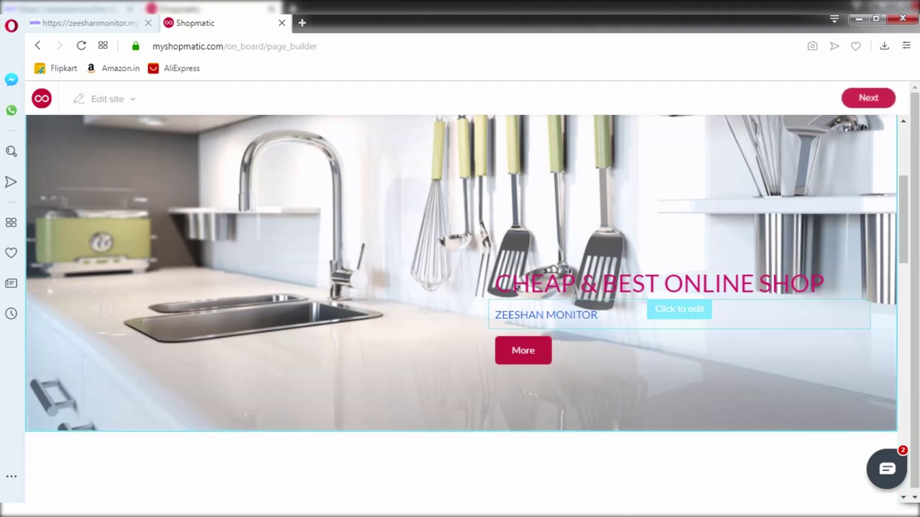
{"action": "scroll", "coordinate": [603, 349], "scroll_direction": "down", "scroll_amount": 5}
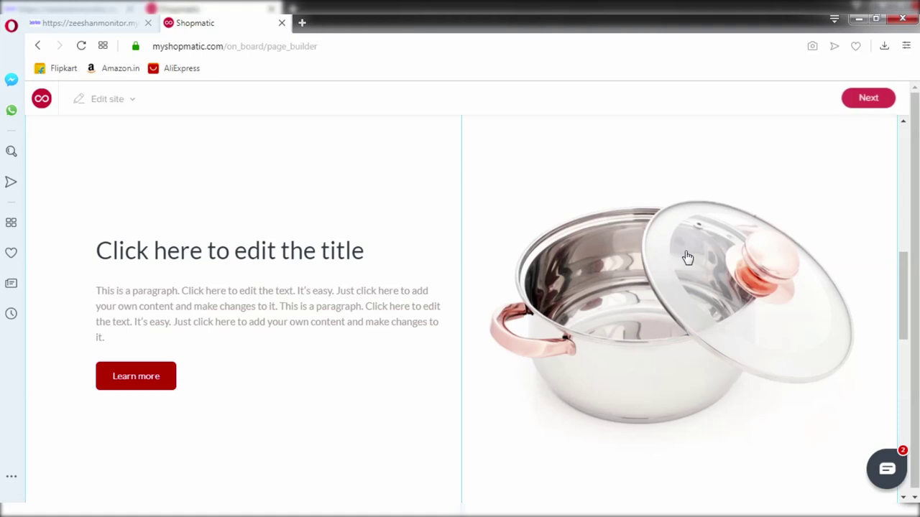
Retitle the pot section CUP
{"action": "left_click", "coordinate": [268, 247]}
{"action": "left_click_drag", "start_coordinate": [367, 250], "coordinate": [39, 251]}
{"action": "left_click", "coordinate": [38, 250]}
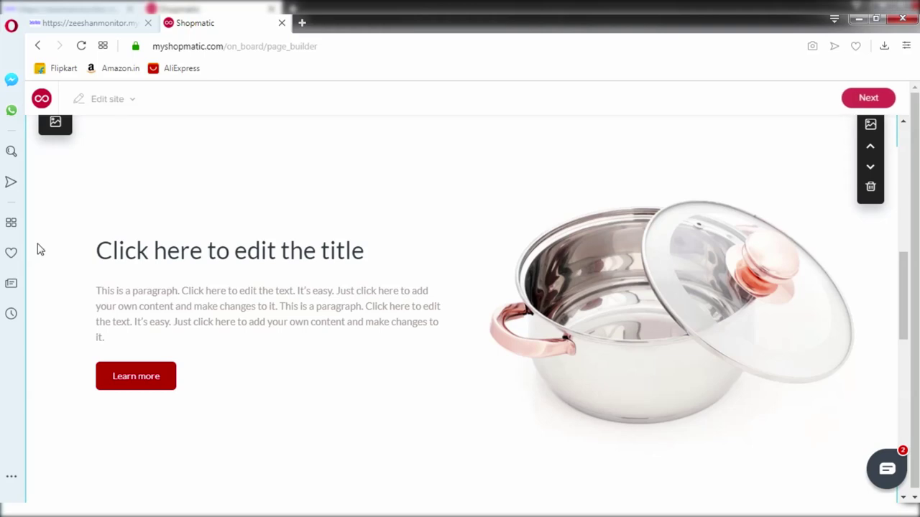
{"action": "left_click", "coordinate": [123, 253]}
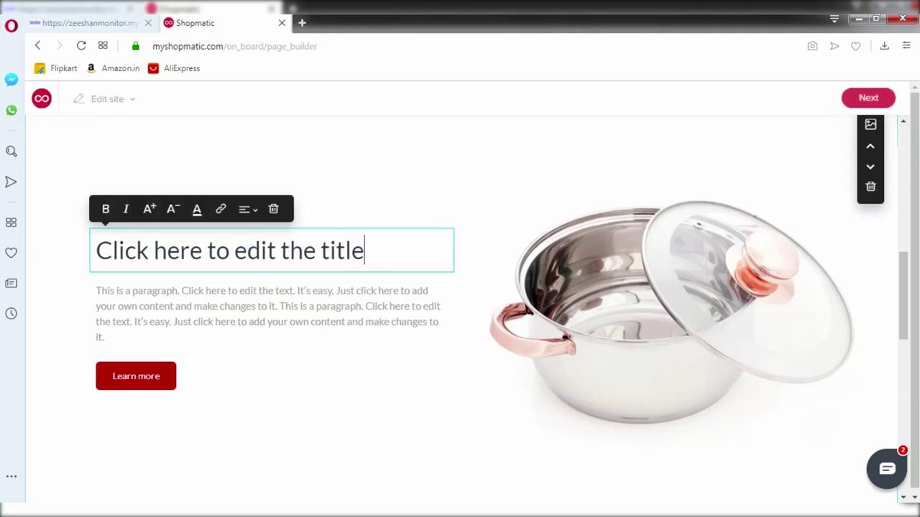
{"action": "key", "text": "BackSpace"}
{"action": "key", "text": "BackSpace"}
{"action": "key", "text": "BackSpace"}
{"action": "key", "text": "BackSpace"}
{"action": "key", "text": "BackSpace"}
{"action": "key", "text": "BackSpace"}
{"action": "key", "text": "BackSpace"}
{"action": "key", "text": "BackSpace"}
{"action": "key", "text": "BackSpace"}
{"action": "key", "text": "BackSpace"}
{"action": "key", "text": "BackSpace"}
{"action": "key", "text": "BackSpace"}
{"action": "key", "text": "BackSpace"}
{"action": "key", "text": "BackSpace"}
{"action": "key", "text": "BackSpace"}
{"action": "key", "text": "BackSpace"}
{"action": "key", "text": "BackSpace"}
{"action": "key", "text": "BackSpace"}
{"action": "key", "text": "BackSpace"}
{"action": "key", "text": "BackSpace"}
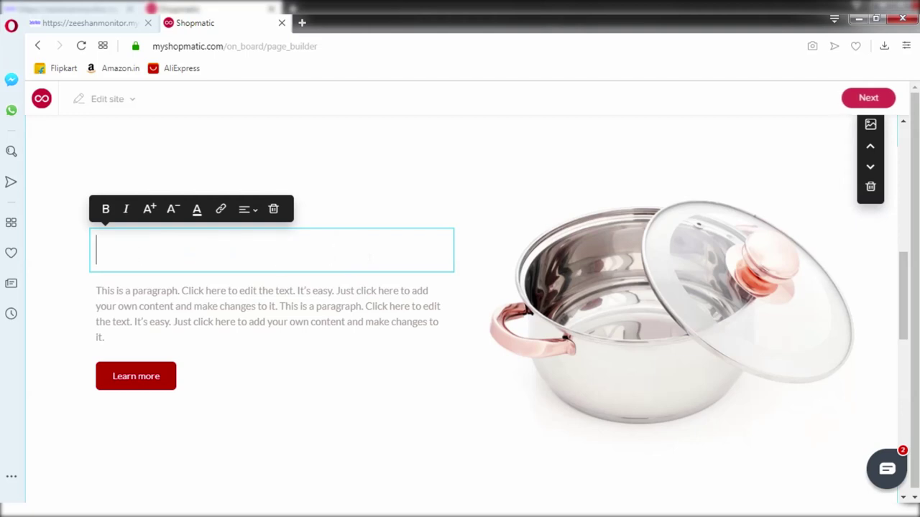
{"action": "type", "text": "CUP"}
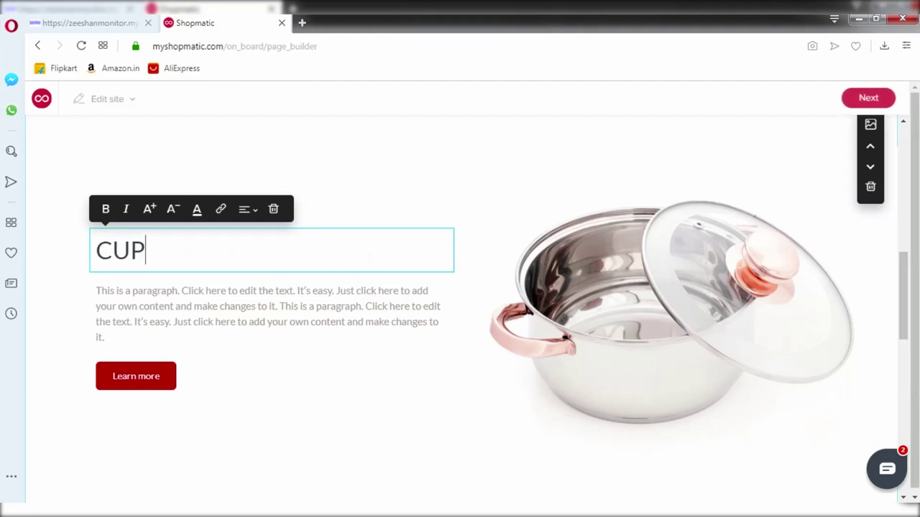
{"action": "left_click", "coordinate": [383, 404]}
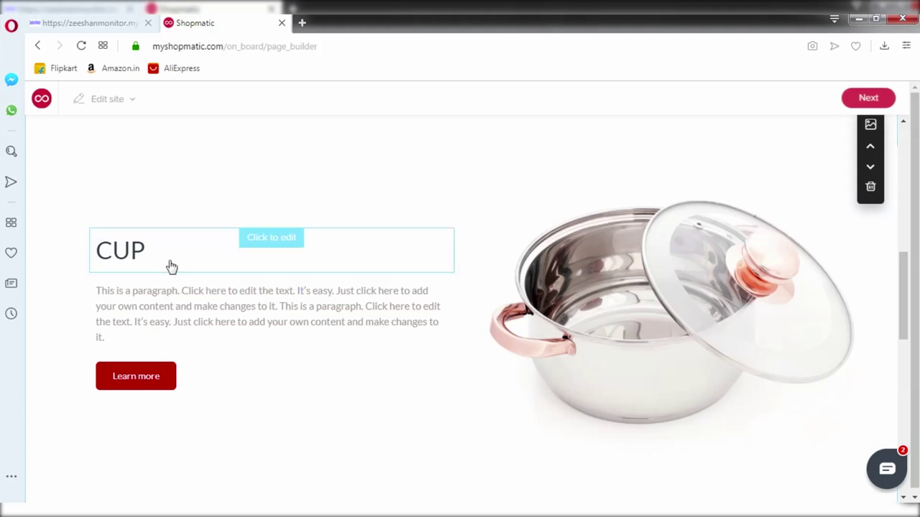
Change the section's Learn more button label to BUY
{"action": "left_click", "coordinate": [300, 328]}
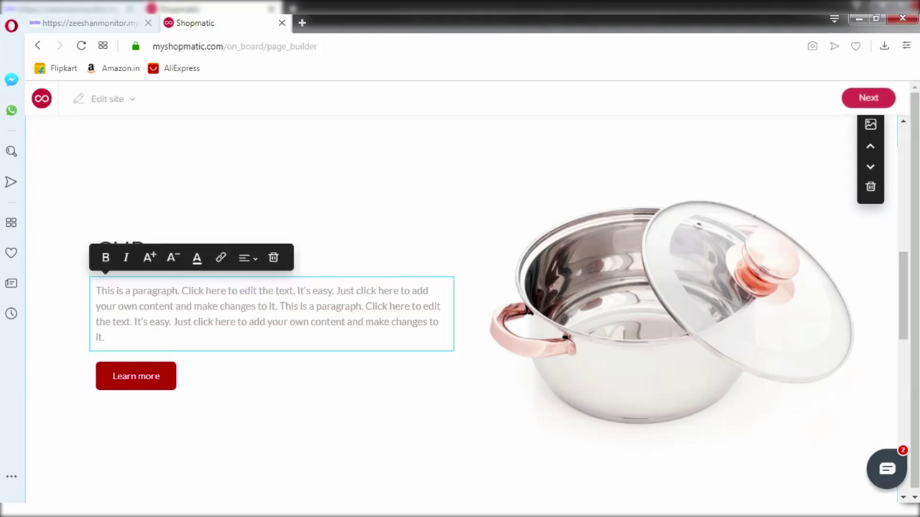
{"action": "left_click", "coordinate": [284, 383]}
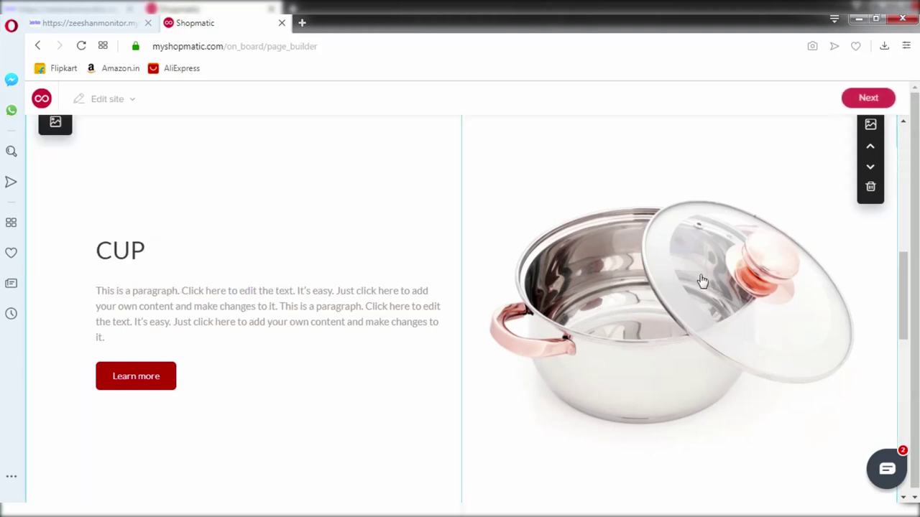
{"action": "scroll", "coordinate": [702, 281], "scroll_direction": "down", "scroll_amount": 1}
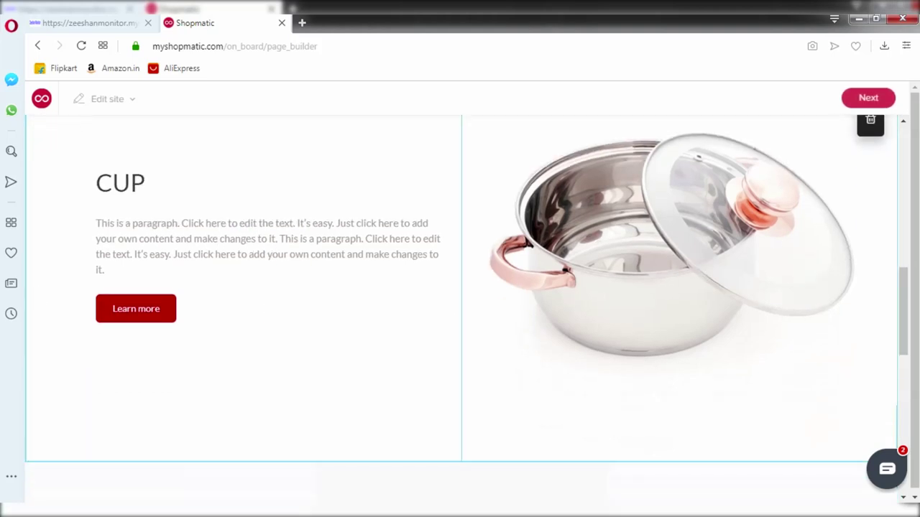
{"action": "left_click", "coordinate": [139, 309]}
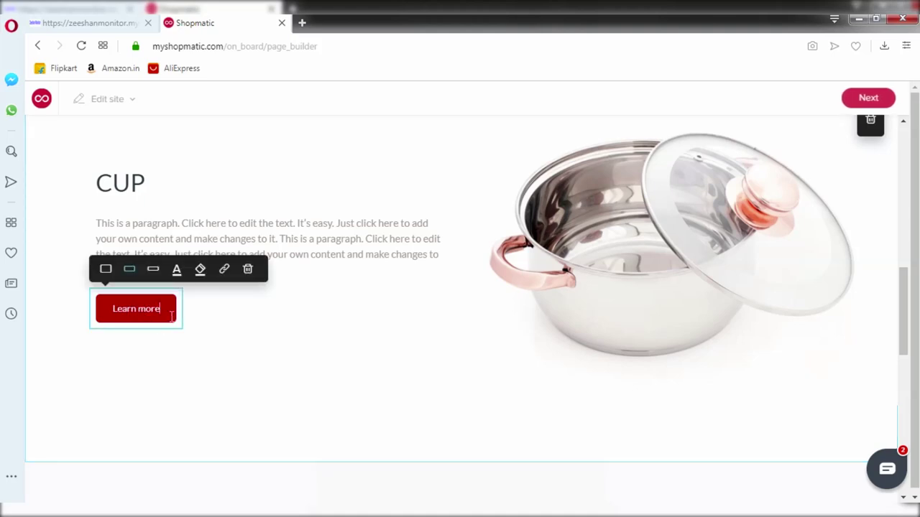
{"action": "key", "text": "BackSpace"}
{"action": "key", "text": "BackSpace"}
{"action": "key", "text": "BackSpace"}
{"action": "key", "text": "BackSpace"}
{"action": "key", "text": "BackSpace"}
{"action": "key", "text": "BackSpace"}
{"action": "key", "text": "BackSpace"}
{"action": "key", "text": "BackSpace"}
{"action": "key", "text": "BackSpace"}
{"action": "key", "text": "BackSpace"}
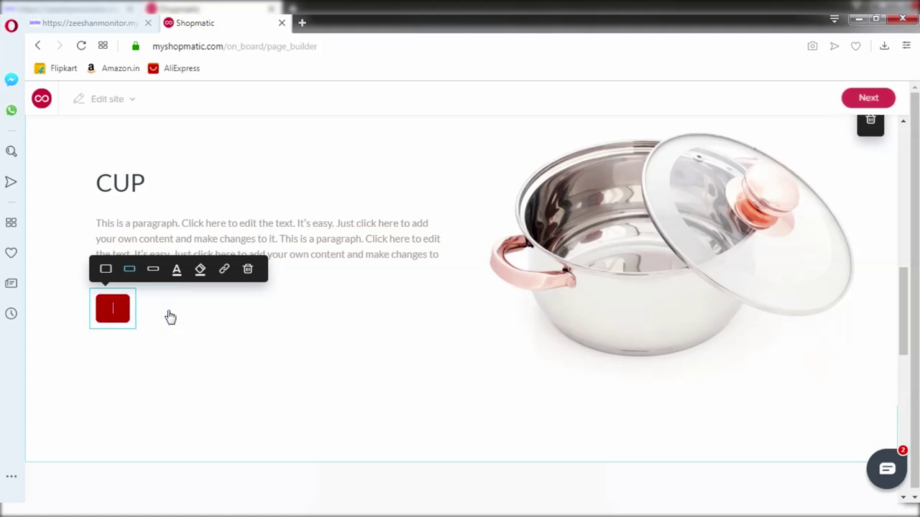
{"action": "type", "text": "BUY"}
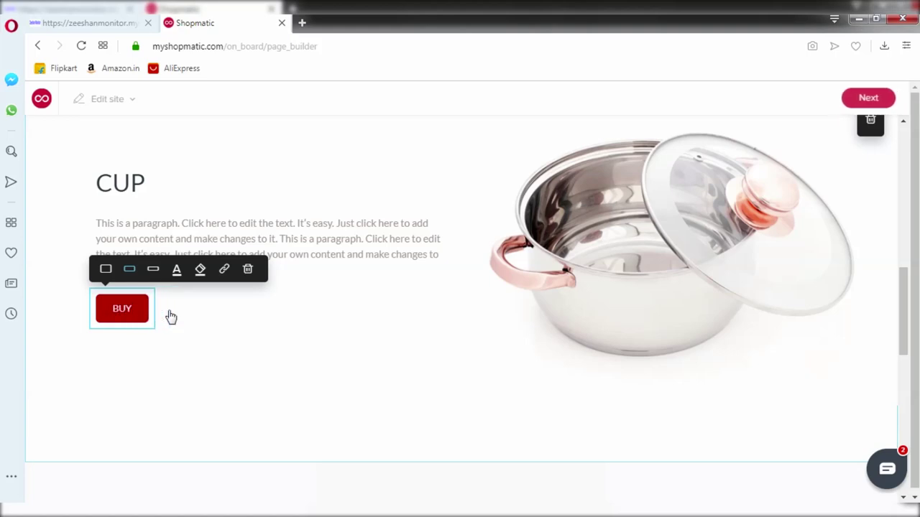
{"action": "left_click", "coordinate": [233, 437]}
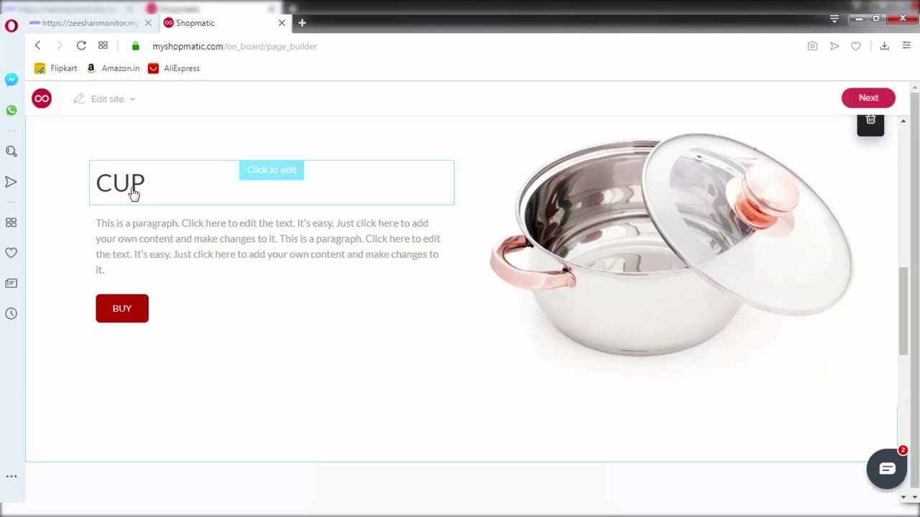
{"action": "scroll", "coordinate": [630, 246], "scroll_direction": "down", "scroll_amount": 3}
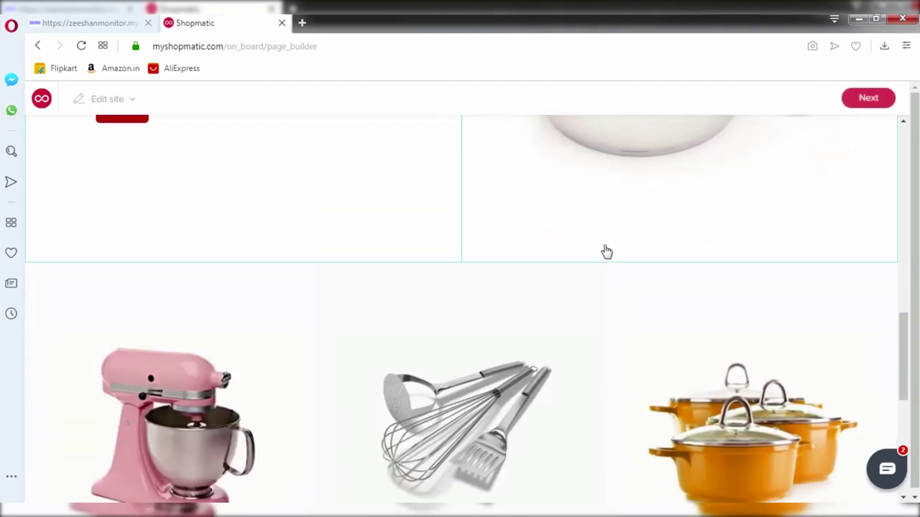
{"action": "scroll", "coordinate": [606, 253], "scroll_direction": "up", "scroll_amount": 2}
{"action": "scroll", "coordinate": [711, 209], "scroll_direction": "down", "scroll_amount": 3}
{"action": "scroll", "coordinate": [719, 212], "scroll_direction": "up", "scroll_amount": 3}
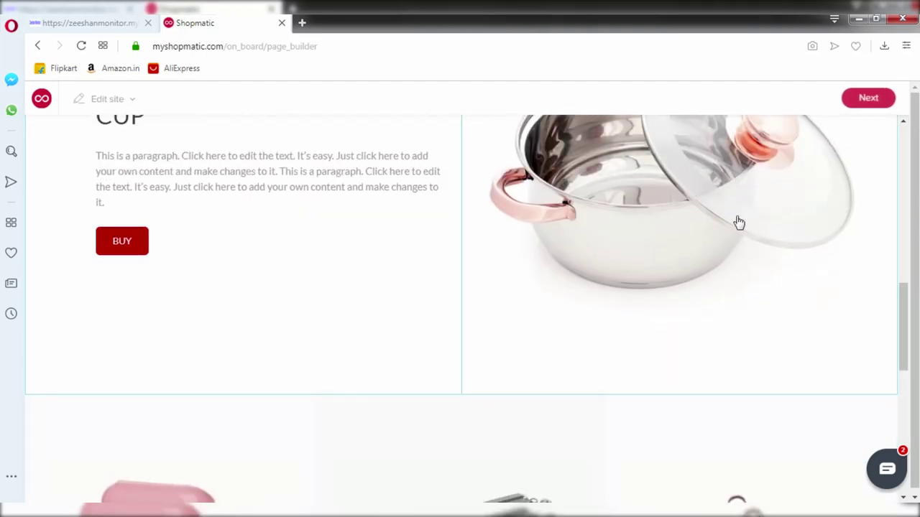
{"action": "scroll", "coordinate": [715, 249], "scroll_direction": "up", "scroll_amount": 2}
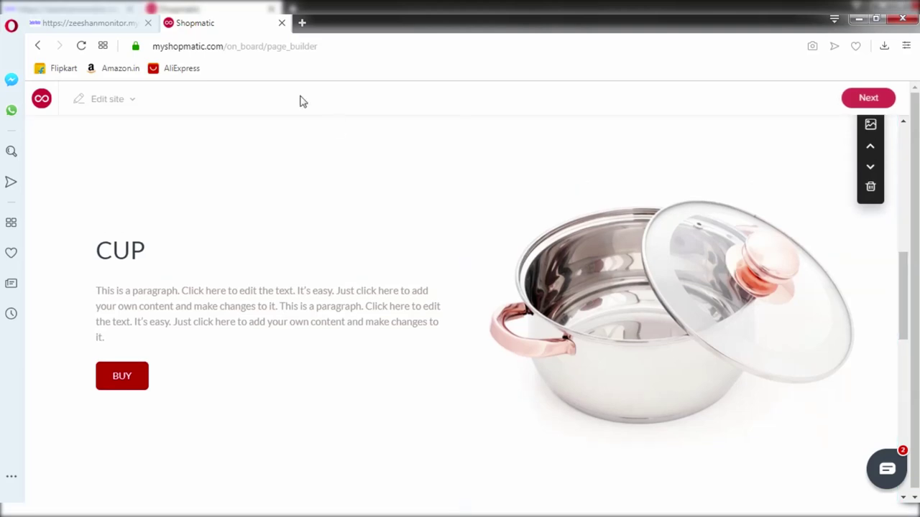
{"action": "scroll", "coordinate": [755, 260], "scroll_direction": "down", "scroll_amount": 4}
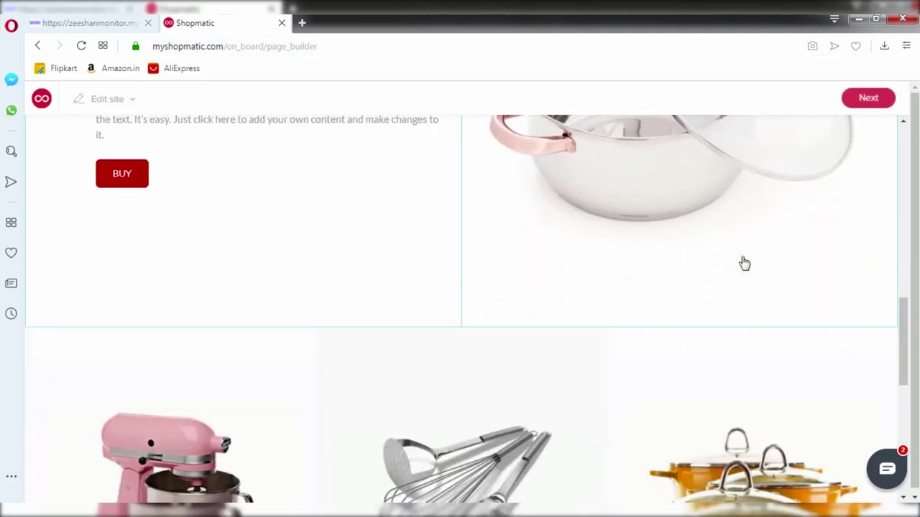
{"action": "scroll", "coordinate": [742, 264], "scroll_direction": "down", "scroll_amount": 1}
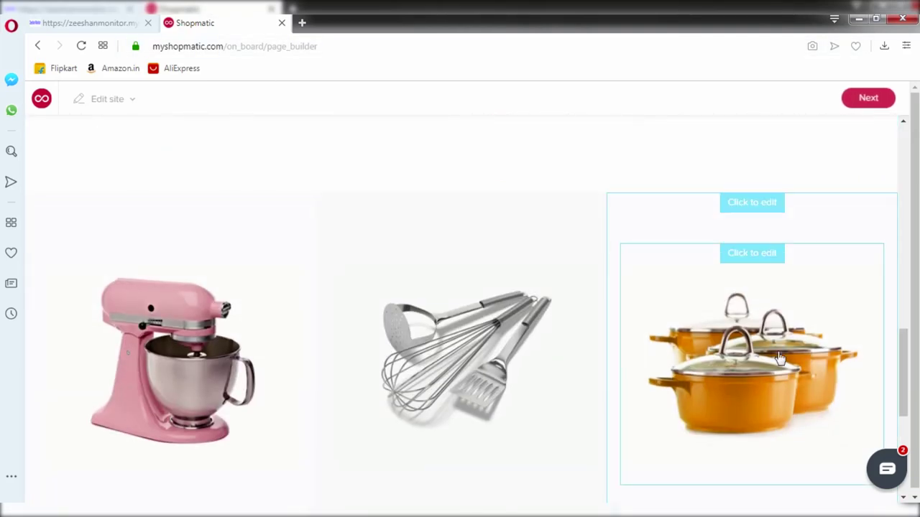
{"action": "scroll", "coordinate": [183, 327], "scroll_direction": "down", "scroll_amount": 1}
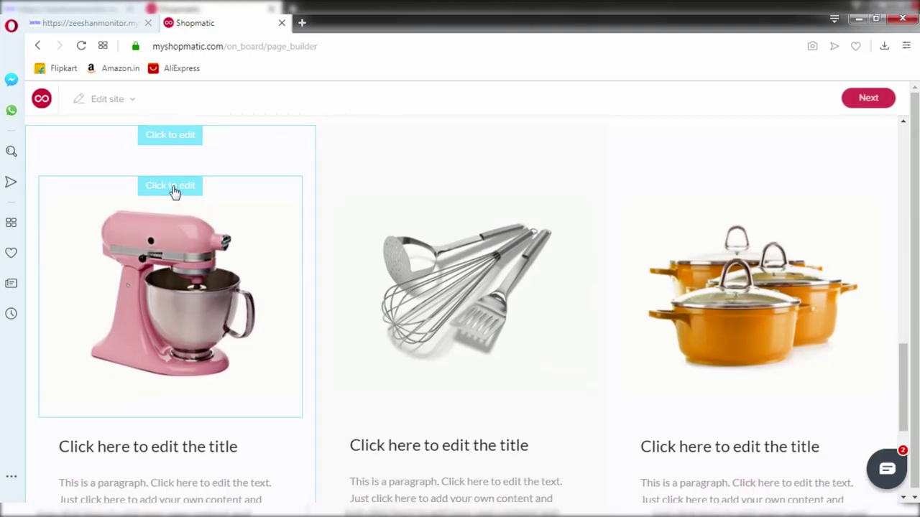
{"action": "mouse_move", "coordinate": [177, 189]}
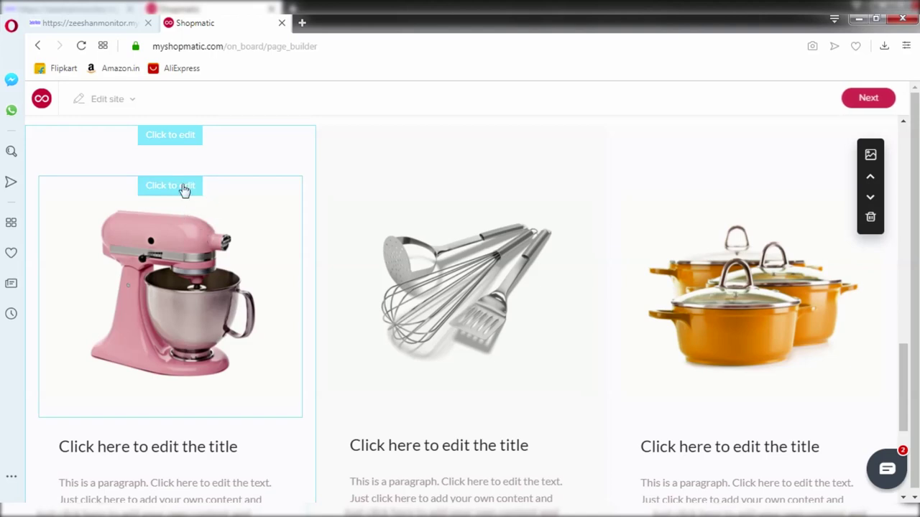
{"action": "scroll", "coordinate": [188, 295], "scroll_direction": "down", "scroll_amount": 1}
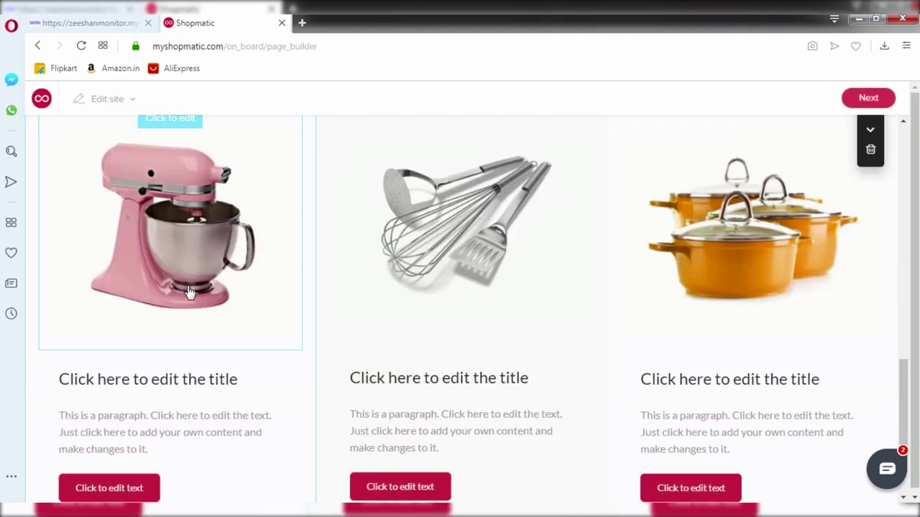
{"action": "scroll", "coordinate": [189, 295], "scroll_direction": "up", "scroll_amount": 2}
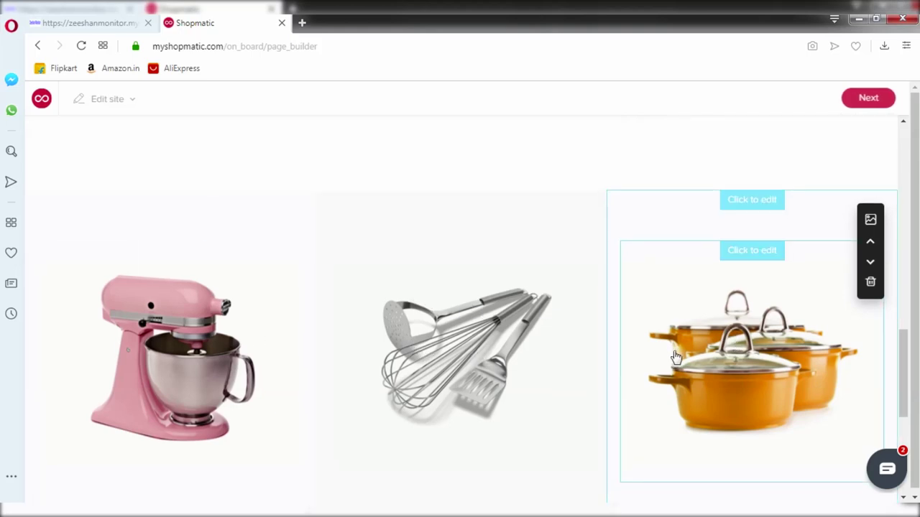
{"action": "scroll", "coordinate": [510, 357], "scroll_direction": "down", "scroll_amount": 1}
{"action": "scroll", "coordinate": [511, 357], "scroll_direction": "down", "scroll_amount": 1}
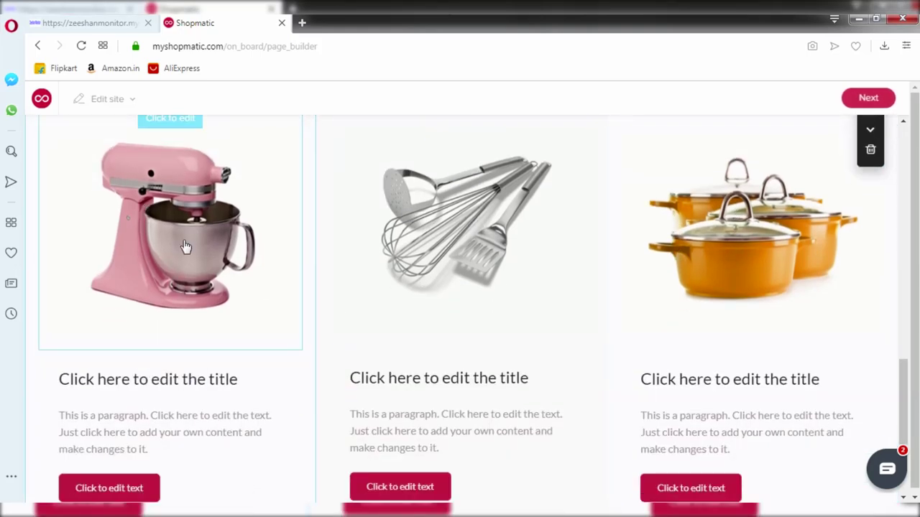
Retitle the pink mixer card GLASS
{"action": "left_click", "coordinate": [229, 379]}
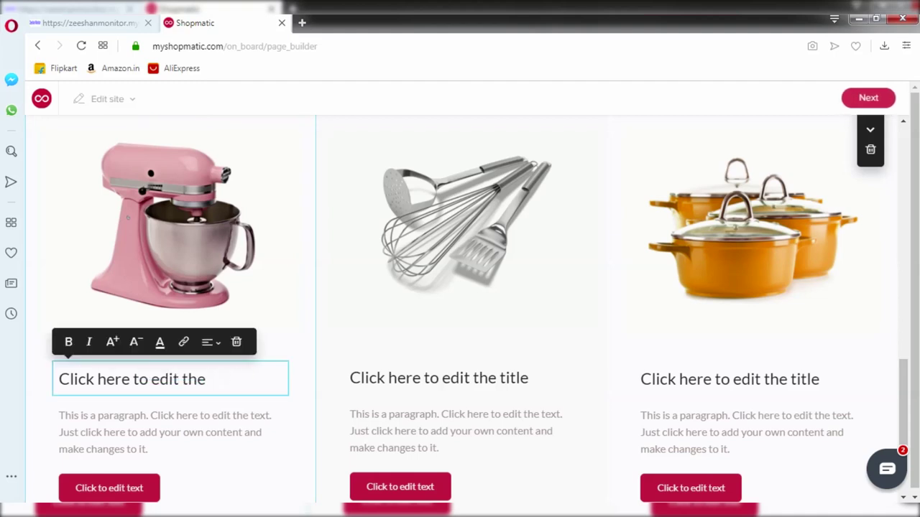
{"action": "key", "text": "BackSpace"}
{"action": "key", "text": "BackSpace"}
{"action": "key", "text": "BackSpace"}
{"action": "key", "text": "BackSpace"}
{"action": "key", "text": "BackSpace"}
{"action": "key", "text": "BackSpace"}
{"action": "key", "text": "BackSpace"}
{"action": "key", "text": "BackSpace"}
{"action": "key", "text": "BackSpace"}
{"action": "key", "text": "BackSpace"}
{"action": "key", "text": "BackSpace"}
{"action": "key", "text": "BackSpace"}
{"action": "key", "text": "BackSpace"}
{"action": "key", "text": "BackSpace"}
{"action": "key", "text": "BackSpace"}
{"action": "key", "text": "BackSpace"}
{"action": "key", "text": "BackSpace"}
{"action": "key", "text": "BackSpace"}
{"action": "key", "text": "BackSpace"}
{"action": "key", "text": "BackSpace"}
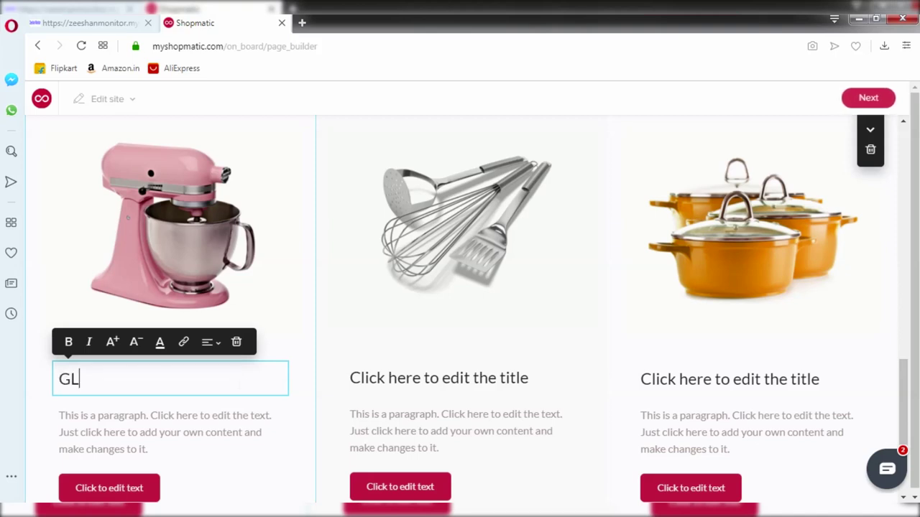
{"action": "left_click", "coordinate": [243, 478]}
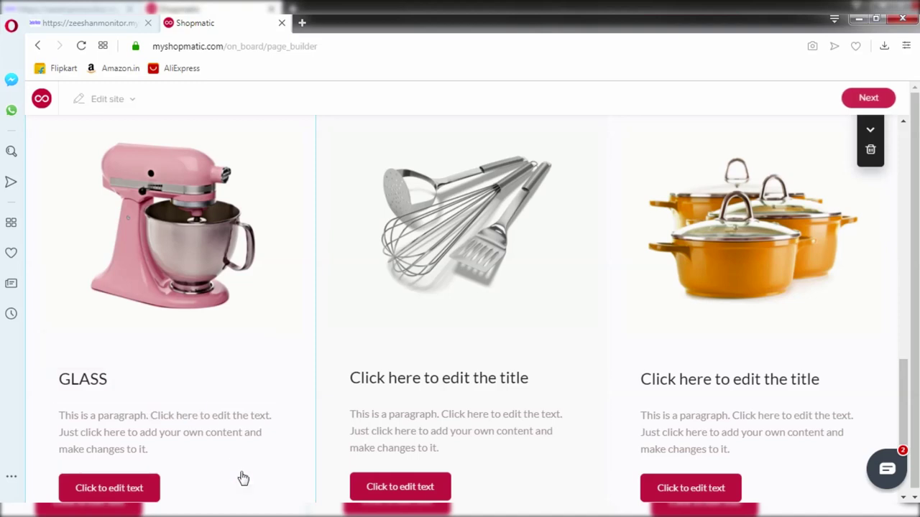
Change the mixer card's button label to BUY
{"action": "scroll", "coordinate": [247, 468], "scroll_direction": "down", "scroll_amount": 1}
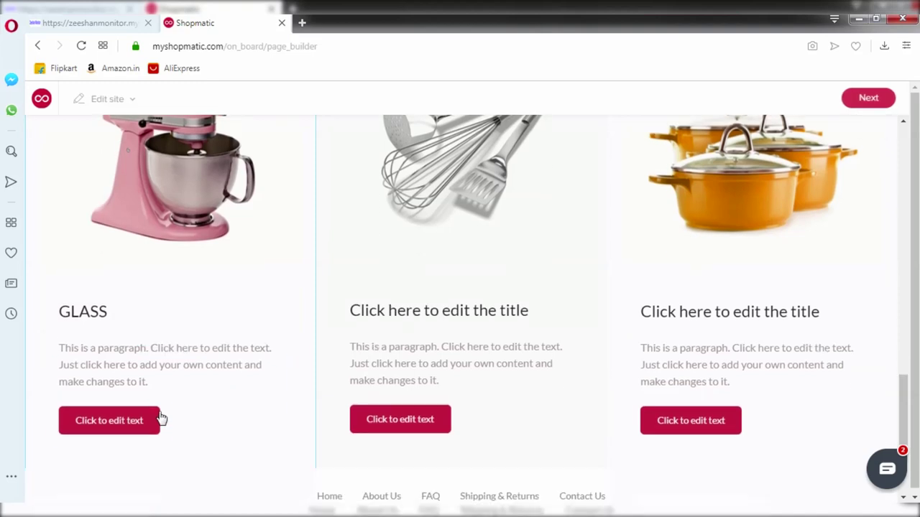
{"action": "left_click", "coordinate": [113, 417]}
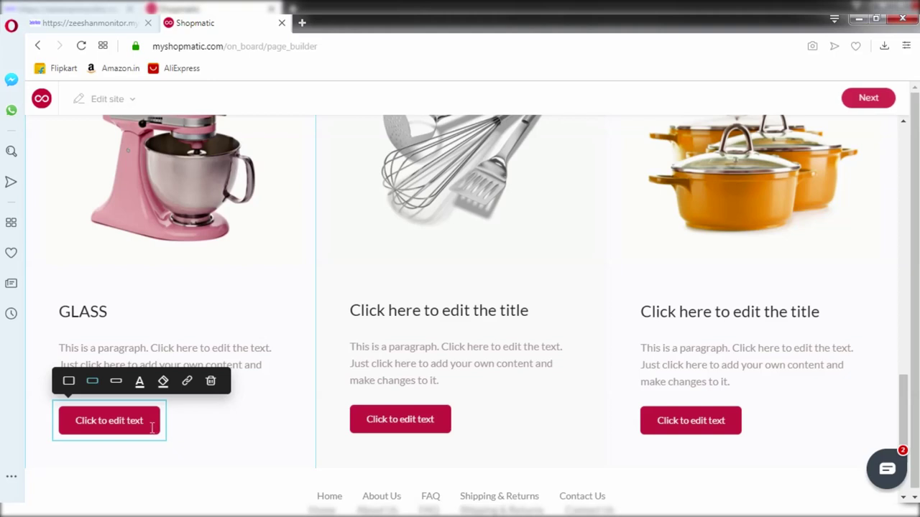
{"action": "key", "text": "BackSpace"}
{"action": "key", "text": "BackSpace"}
{"action": "key", "text": "BackSpace"}
{"action": "key", "text": "BackSpace"}
{"action": "key", "text": "BackSpace"}
{"action": "key", "text": "BackSpace"}
{"action": "key", "text": "BackSpace"}
{"action": "key", "text": "BackSpace"}
{"action": "key", "text": "BackSpace"}
{"action": "key", "text": "BackSpace"}
{"action": "key", "text": "BackSpace"}
{"action": "key", "text": "BackSpace"}
{"action": "key", "text": "BackSpace"}
{"action": "key", "text": "BackSpace"}
{"action": "key", "text": "BackSpace"}
{"action": "key", "text": "BackSpace"}
{"action": "key", "text": "BackSpace"}
{"action": "key", "text": "BackSpace"}
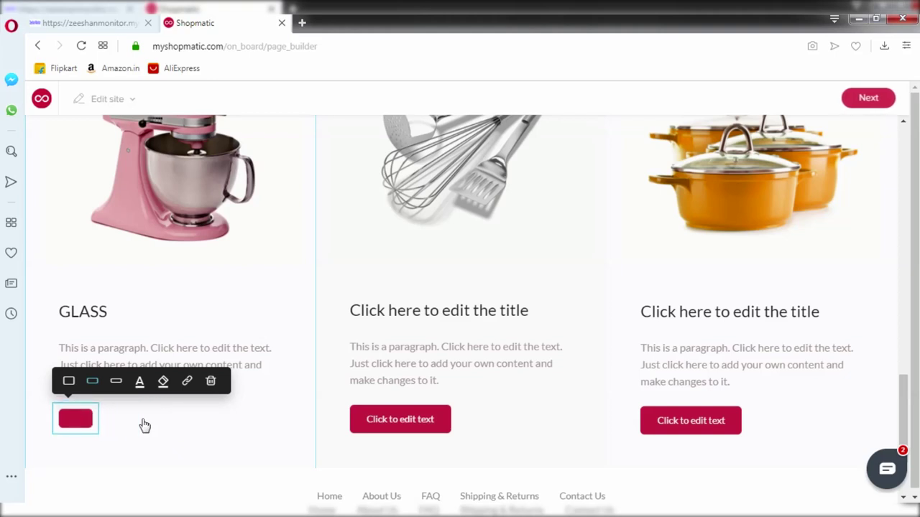
{"action": "type", "text": "BUY"}
{"action": "left_click", "coordinate": [232, 418]}
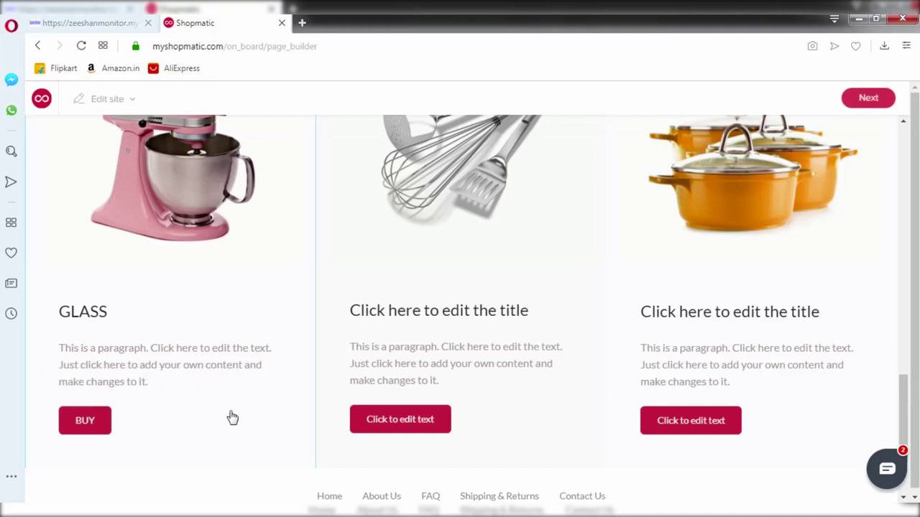
Change the utensils card's button label to BUY
{"action": "scroll", "coordinate": [618, 208], "scroll_direction": "up", "scroll_amount": 1}
{"action": "scroll", "coordinate": [337, 287], "scroll_direction": "up", "scroll_amount": 1}
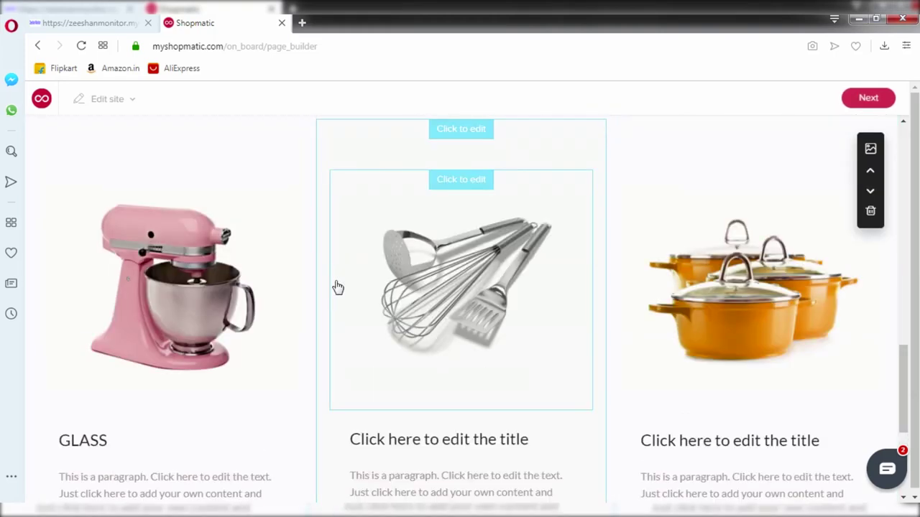
{"action": "scroll", "coordinate": [338, 287], "scroll_direction": "up", "scroll_amount": 1}
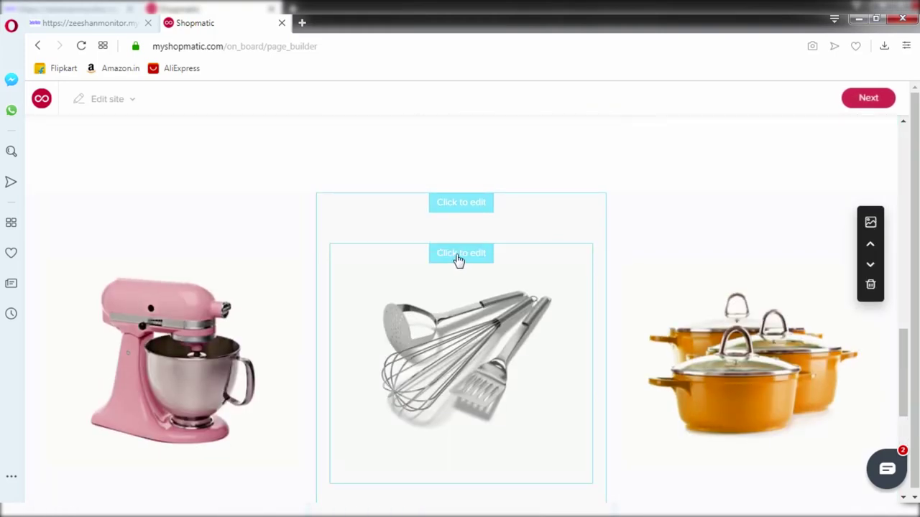
{"action": "scroll", "coordinate": [524, 381], "scroll_direction": "down", "scroll_amount": 3}
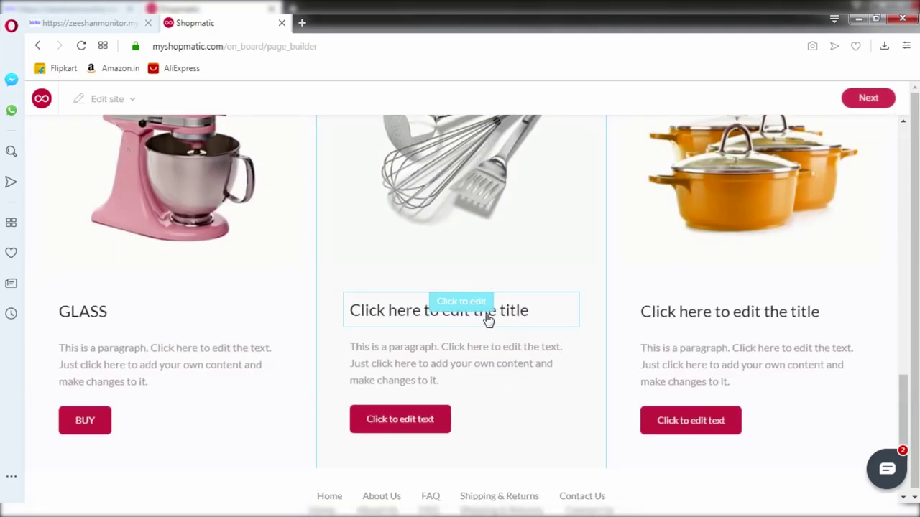
{"action": "left_click", "coordinate": [429, 424]}
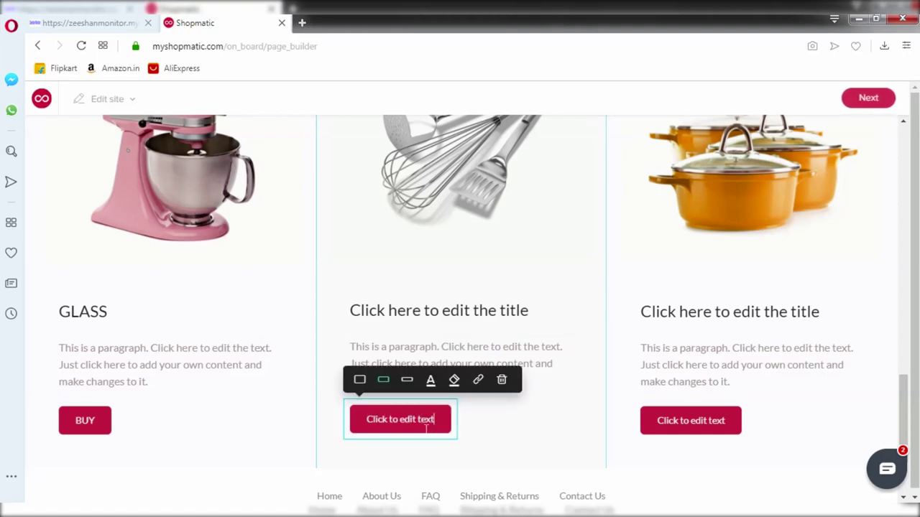
{"action": "key", "text": "BackSpace"}
{"action": "key", "text": "BackSpace"}
{"action": "key", "text": "BackSpace"}
{"action": "key", "text": "BackSpace"}
{"action": "key", "text": "BackSpace"}
{"action": "key", "text": "BackSpace"}
{"action": "key", "text": "BackSpace"}
{"action": "key", "text": "BackSpace"}
{"action": "key", "text": "BackSpace"}
{"action": "key", "text": "BackSpace"}
{"action": "key", "text": "BackSpace"}
{"action": "key", "text": "BackSpace"}
{"action": "key", "text": "BackSpace"}
{"action": "key", "text": "BackSpace"}
{"action": "key", "text": "BackSpace"}
{"action": "key", "text": "BackSpace"}
{"action": "key", "text": "BackSpace"}
{"action": "key", "text": "BackSpace"}
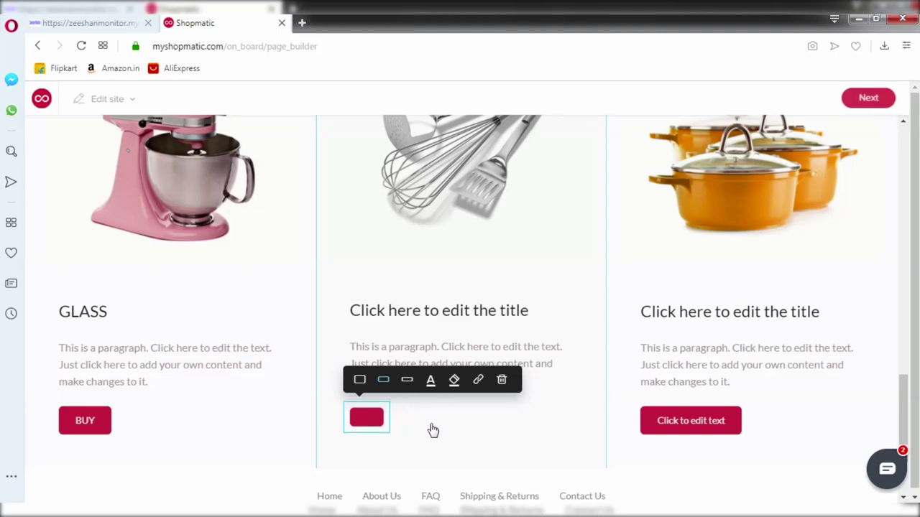
{"action": "type", "text": "BUY"}
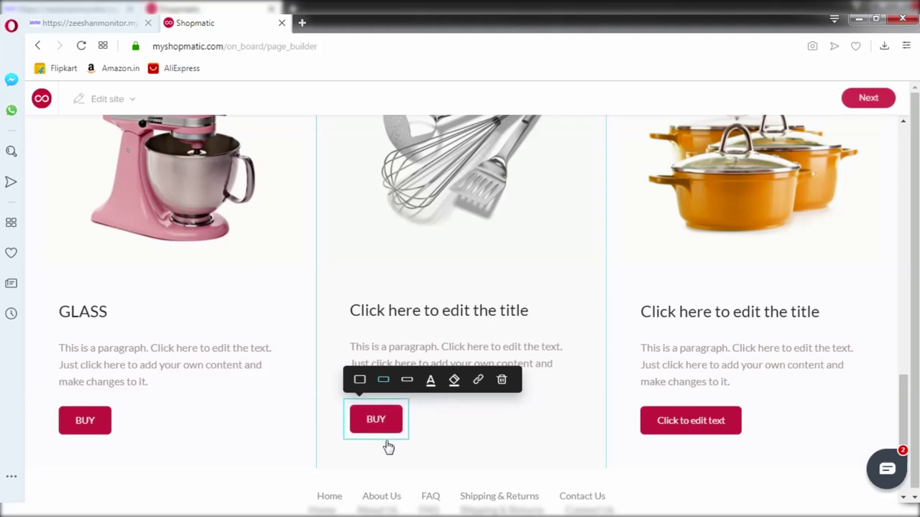
{"action": "left_click", "coordinate": [283, 424]}
{"action": "scroll", "coordinate": [690, 310], "scroll_direction": "up", "scroll_amount": 1}
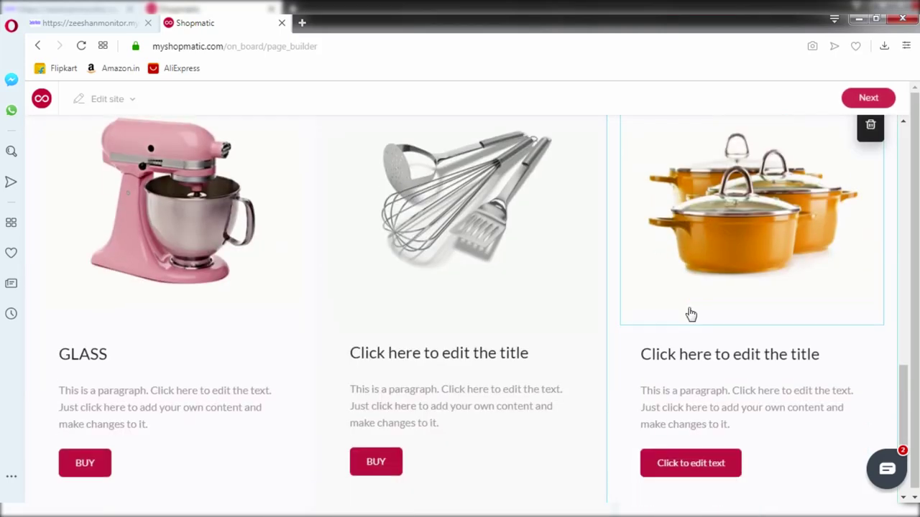
{"action": "scroll", "coordinate": [694, 316], "scroll_direction": "down", "scroll_amount": 4}
{"action": "scroll", "coordinate": [512, 397], "scroll_direction": "up", "scroll_amount": 2}
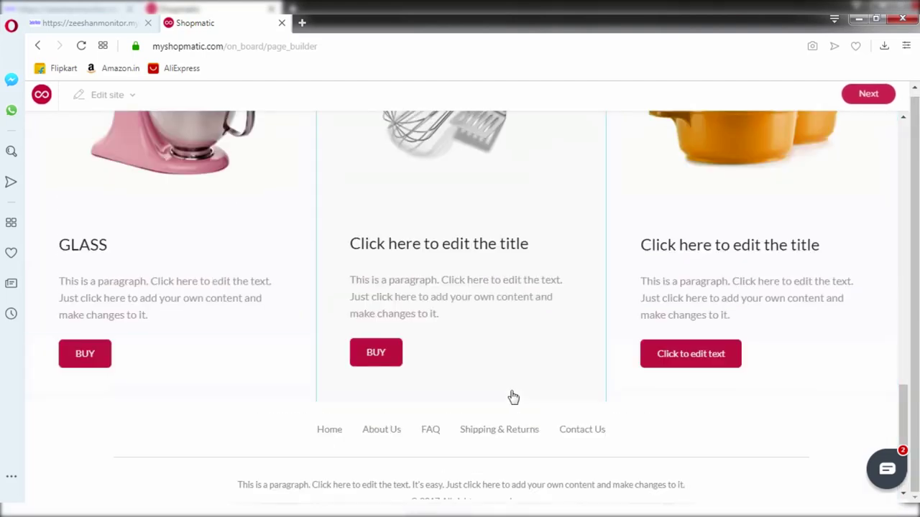
{"action": "scroll", "coordinate": [512, 397], "scroll_direction": "up", "scroll_amount": 4}
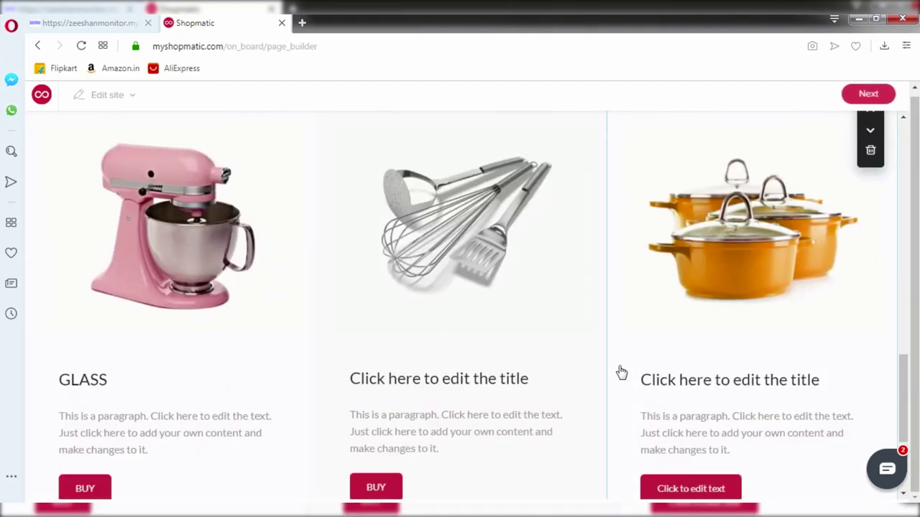
{"action": "scroll", "coordinate": [621, 372], "scroll_direction": "up", "scroll_amount": 2}
{"action": "scroll", "coordinate": [669, 357], "scroll_direction": "up", "scroll_amount": 10}
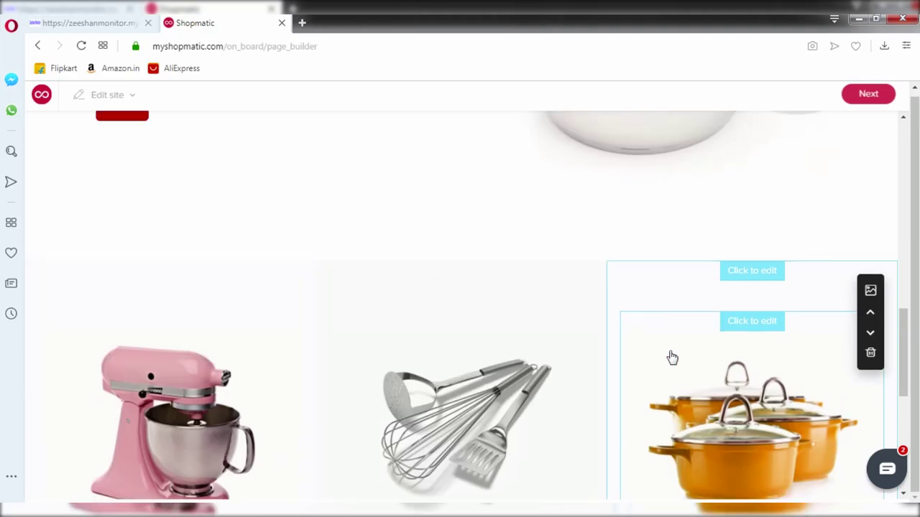
{"action": "scroll", "coordinate": [654, 352], "scroll_direction": "up", "scroll_amount": 5}
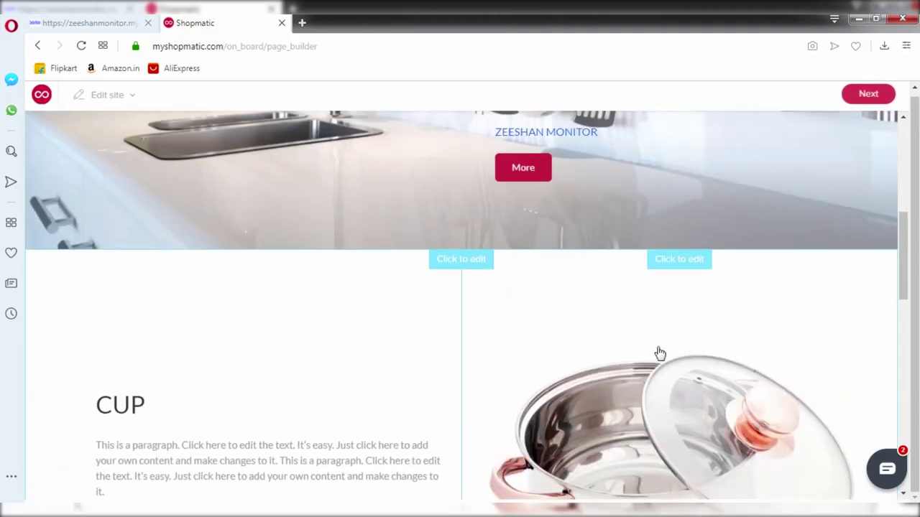
{"action": "scroll", "coordinate": [652, 352], "scroll_direction": "down", "scroll_amount": 4}
{"action": "scroll", "coordinate": [830, 294], "scroll_direction": "up", "scroll_amount": 5}
{"action": "scroll", "coordinate": [409, 273], "scroll_direction": "up", "scroll_amount": 4}
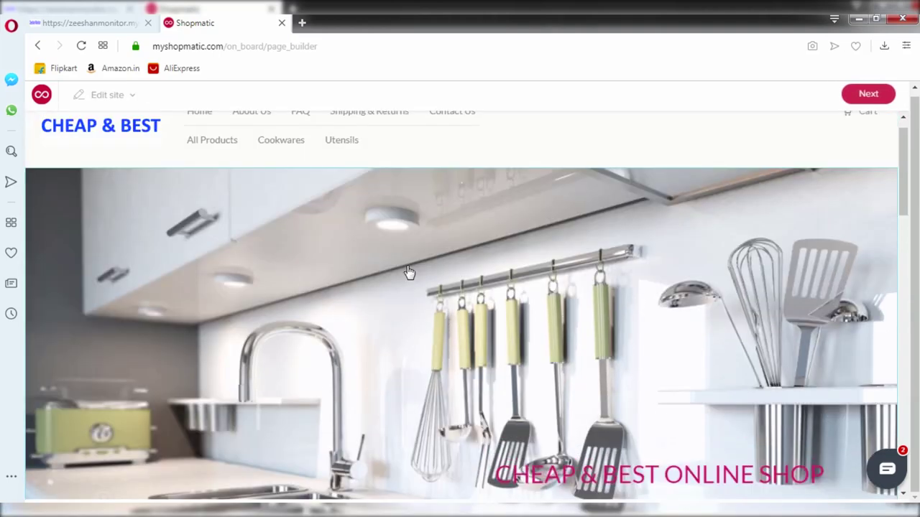
{"action": "scroll", "coordinate": [302, 188], "scroll_direction": "down", "scroll_amount": 2}
{"action": "scroll", "coordinate": [314, 192], "scroll_direction": "down", "scroll_amount": 3}
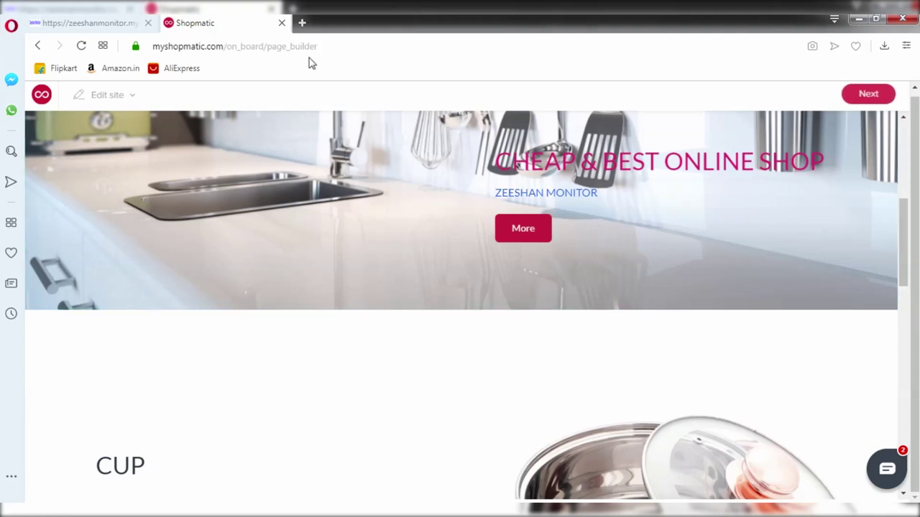
Copy the published store's home page URL from the address bar
{"action": "left_click", "coordinate": [115, 23]}
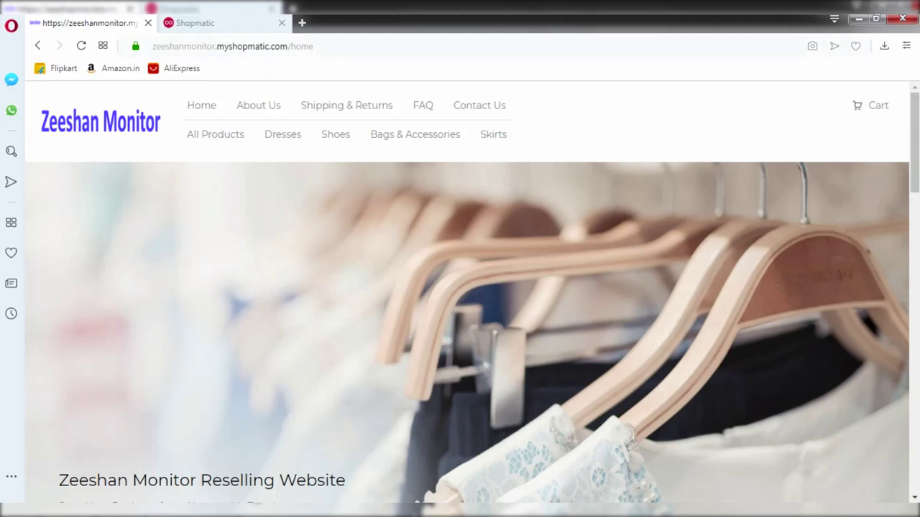
{"action": "left_click", "coordinate": [233, 46]}
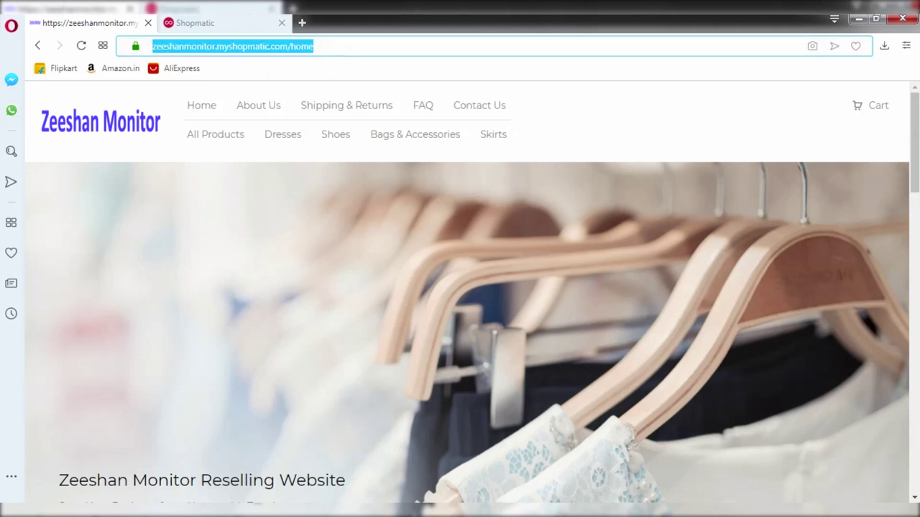
{"action": "right_click", "coordinate": [316, 48]}
{"action": "left_click", "coordinate": [342, 96]}
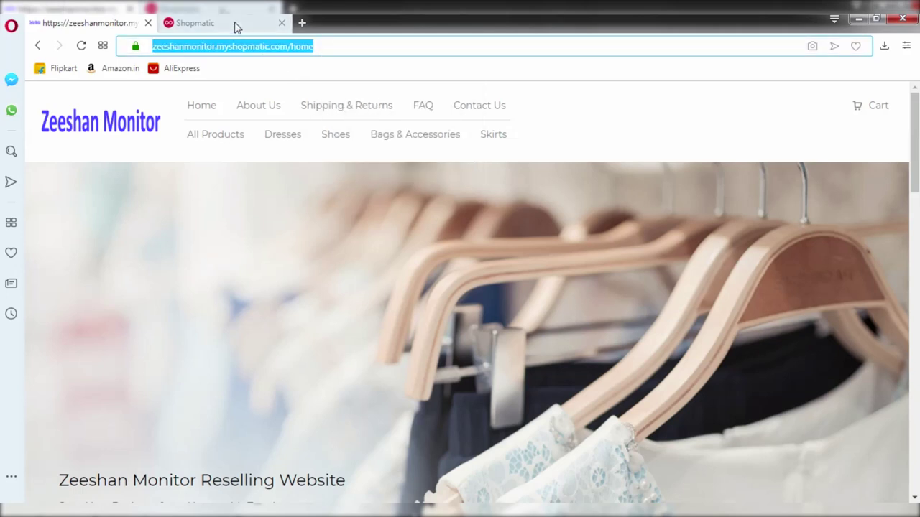
{"action": "left_click", "coordinate": [238, 28]}
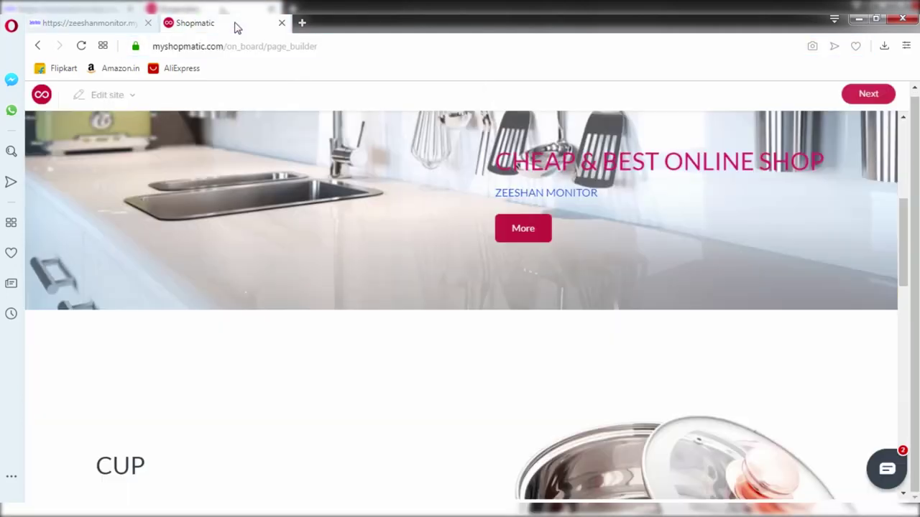
Link the banner's More button to the copied store URL as an external page
{"action": "left_click", "coordinate": [531, 224]}
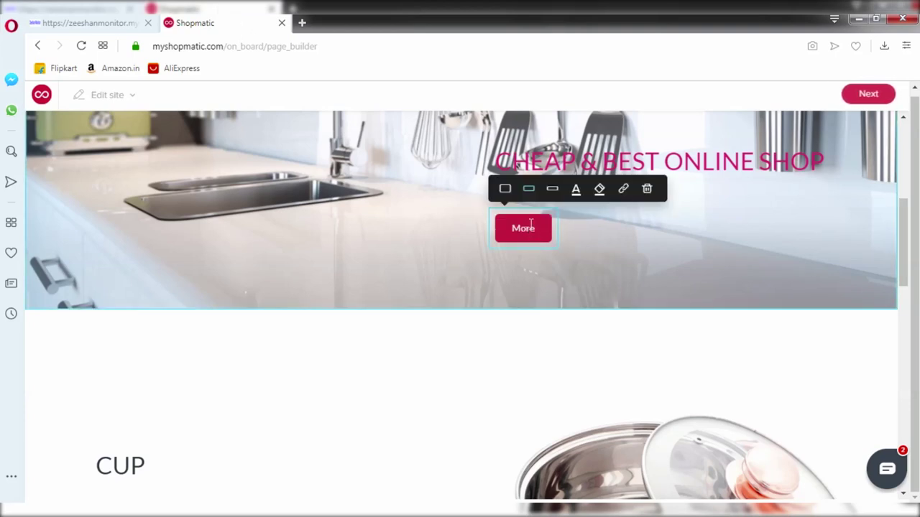
{"action": "left_click", "coordinate": [625, 191]}
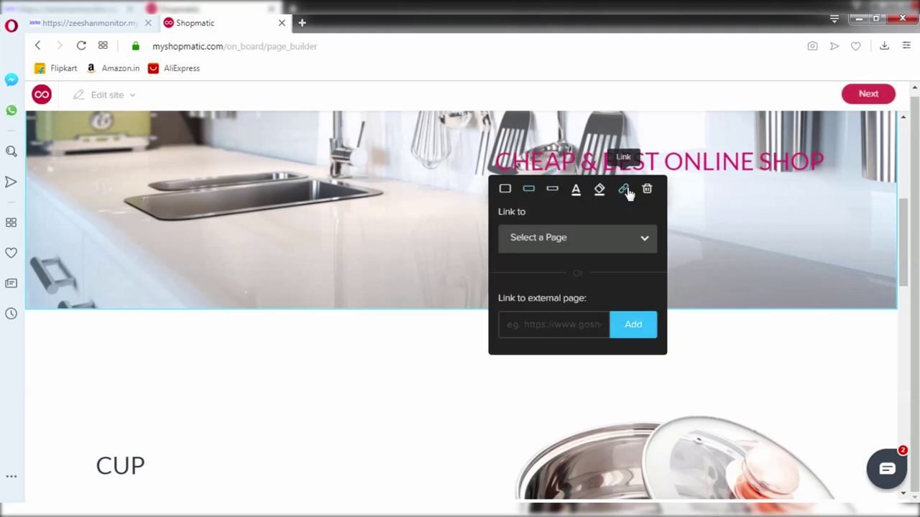
{"action": "left_click", "coordinate": [548, 322]}
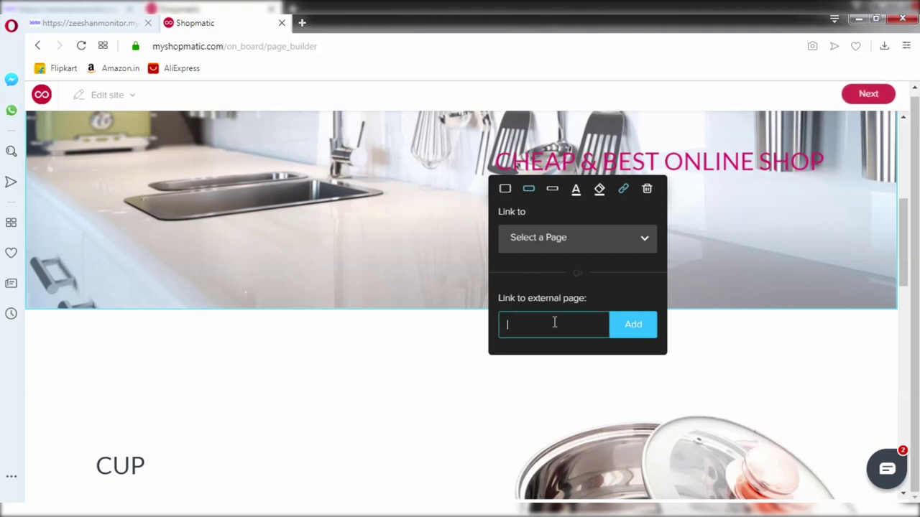
{"action": "key", "text": "ctrl+v"}
{"action": "left_click", "coordinate": [633, 330]}
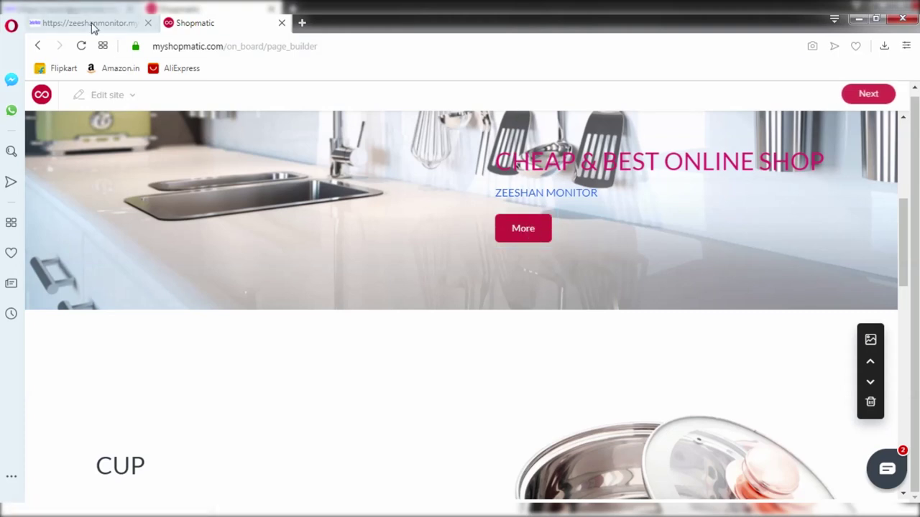
Compare the live store site with the builder, then open a new blank tab
{"action": "left_click", "coordinate": [45, 23]}
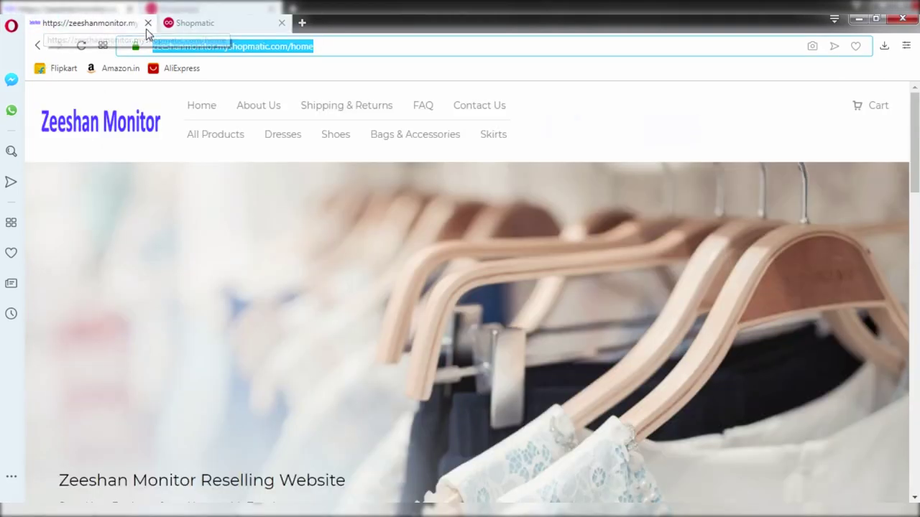
{"action": "left_click", "coordinate": [185, 24]}
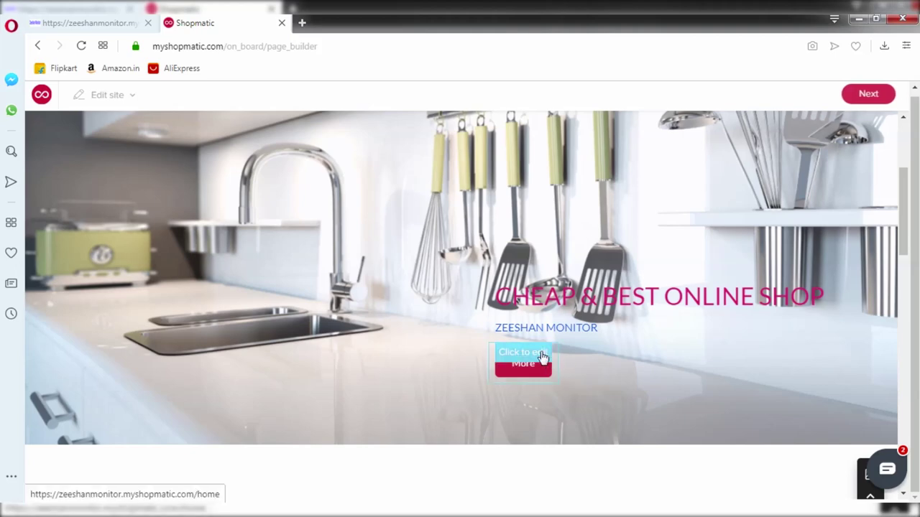
{"action": "scroll", "coordinate": [535, 352], "scroll_direction": "down", "scroll_amount": 6}
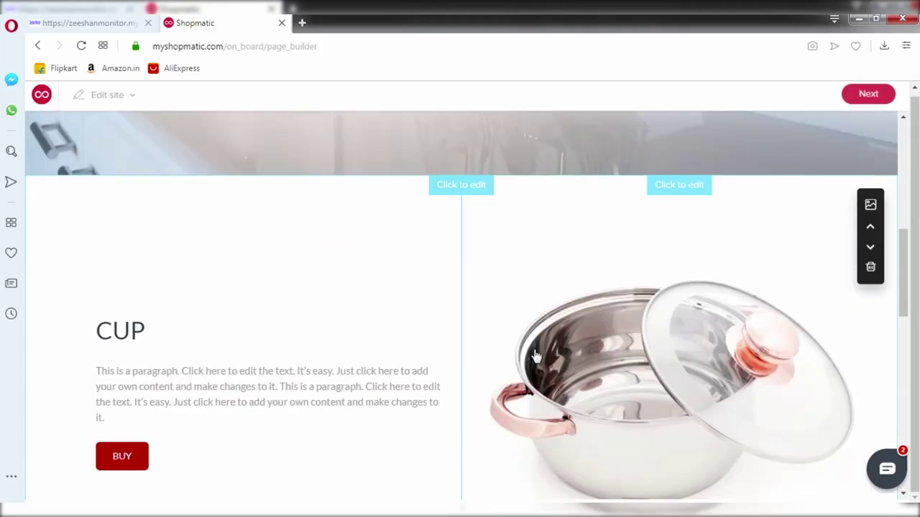
{"action": "scroll", "coordinate": [487, 335], "scroll_direction": "up", "scroll_amount": 1}
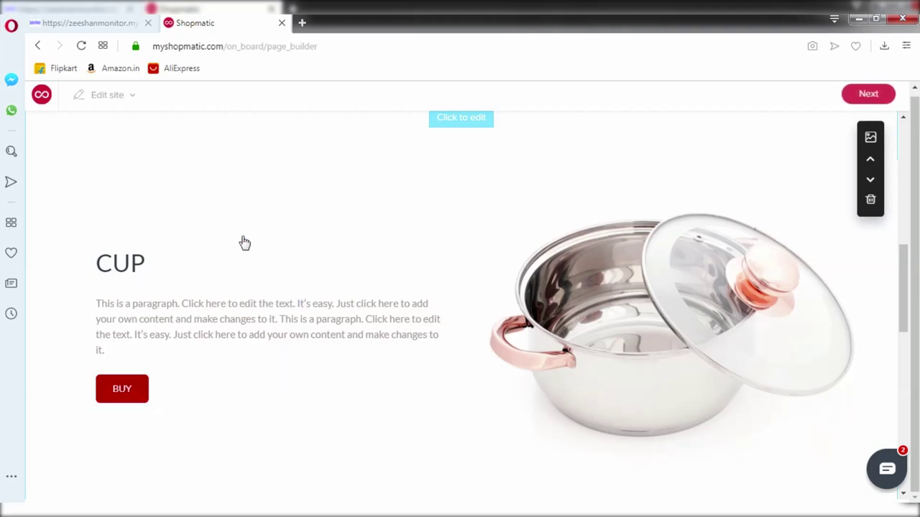
{"action": "left_click", "coordinate": [302, 23]}
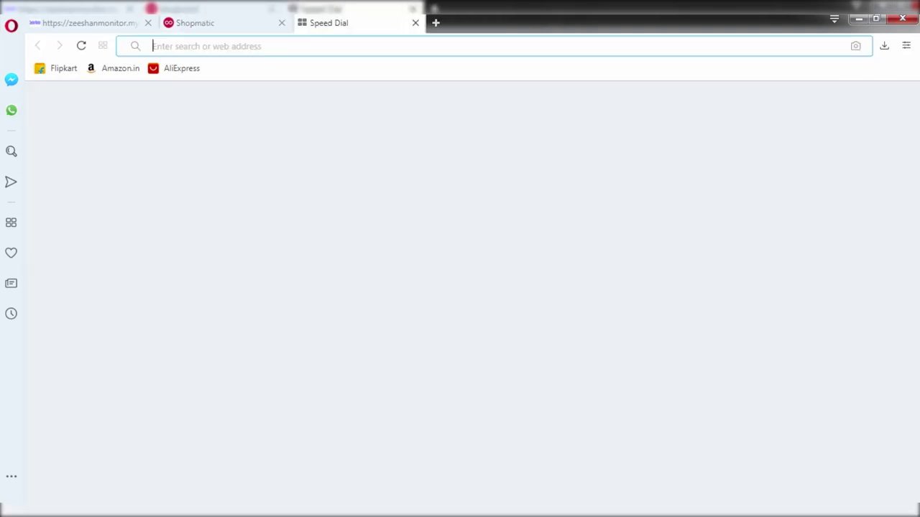
Search the web for amazon and open the Amazon.in homepage
{"action": "type", "text": "AM"}
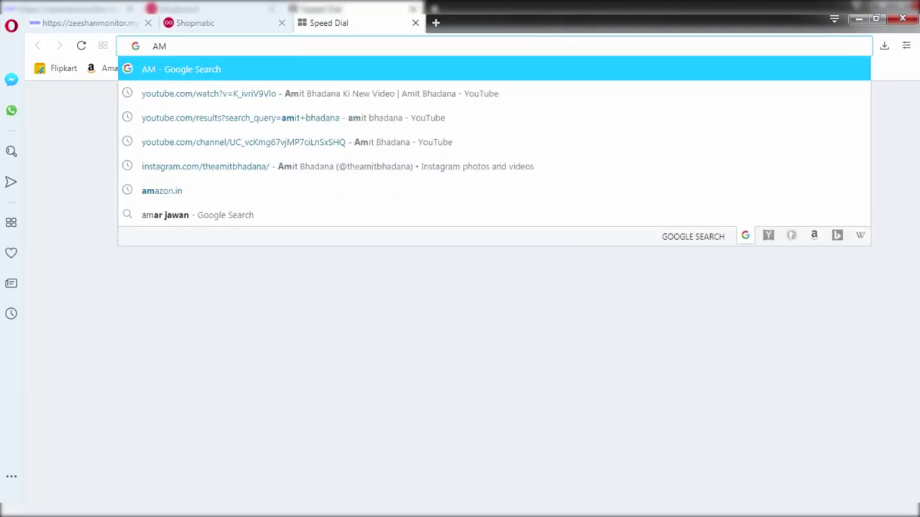
{"action": "type", "text": "AZ"}
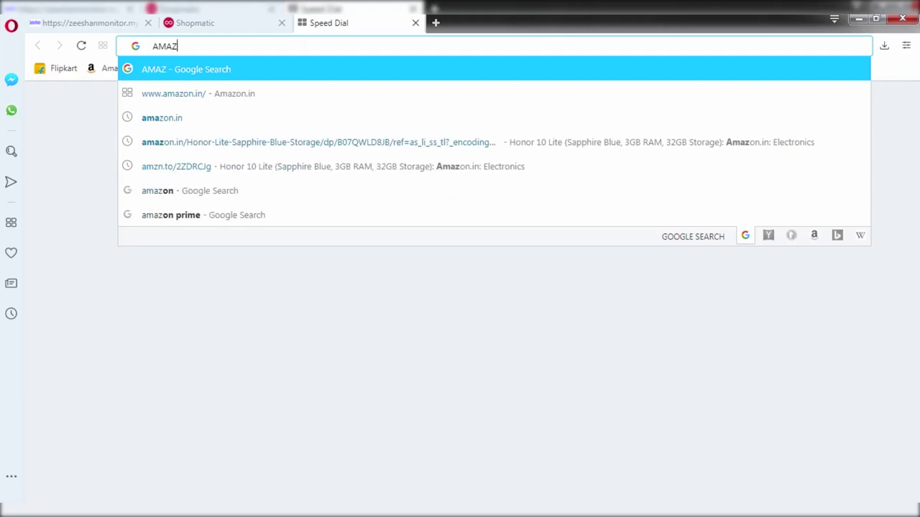
{"action": "left_click", "coordinate": [173, 189]}
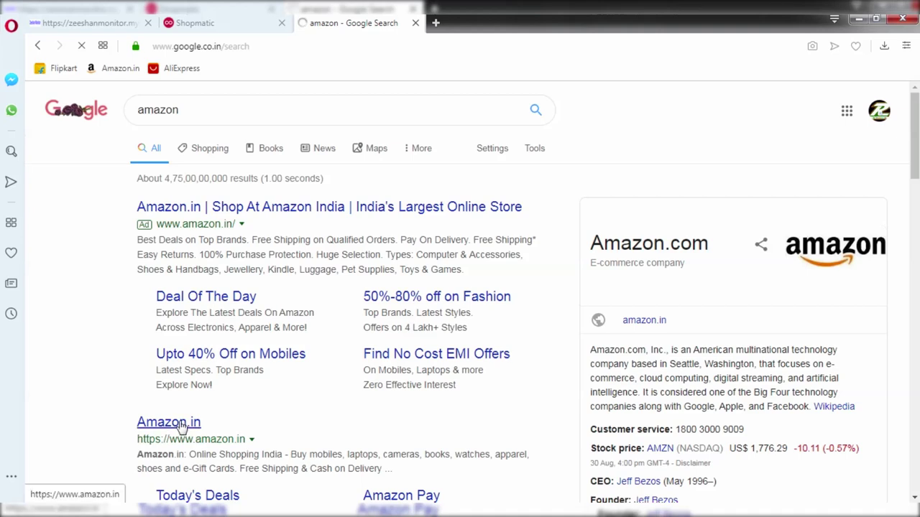
{"action": "left_click", "coordinate": [180, 424]}
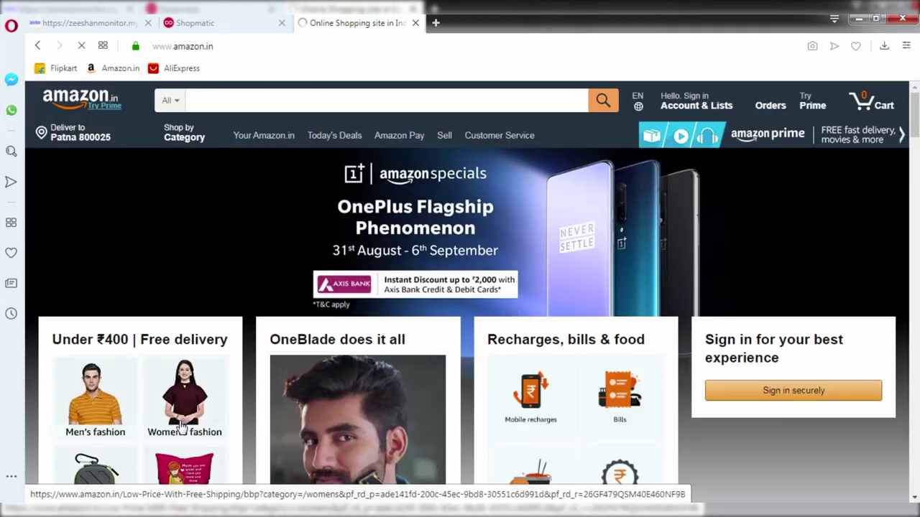
Open the Power Men's Lionel Running Shoes page in a new tab, then return to Shopmatic
{"action": "scroll", "coordinate": [291, 413], "scroll_direction": "down", "scroll_amount": 3}
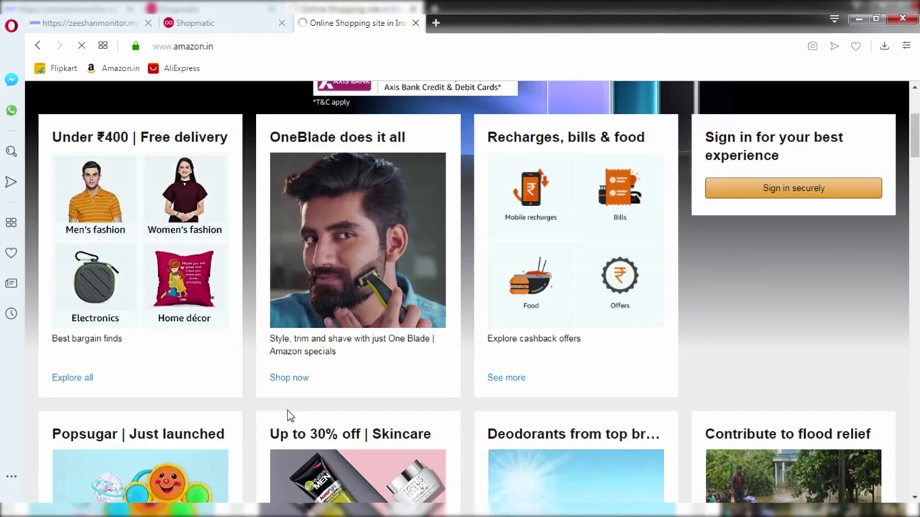
{"action": "scroll", "coordinate": [287, 415], "scroll_direction": "down", "scroll_amount": 4}
{"action": "scroll", "coordinate": [275, 436], "scroll_direction": "down", "scroll_amount": 4}
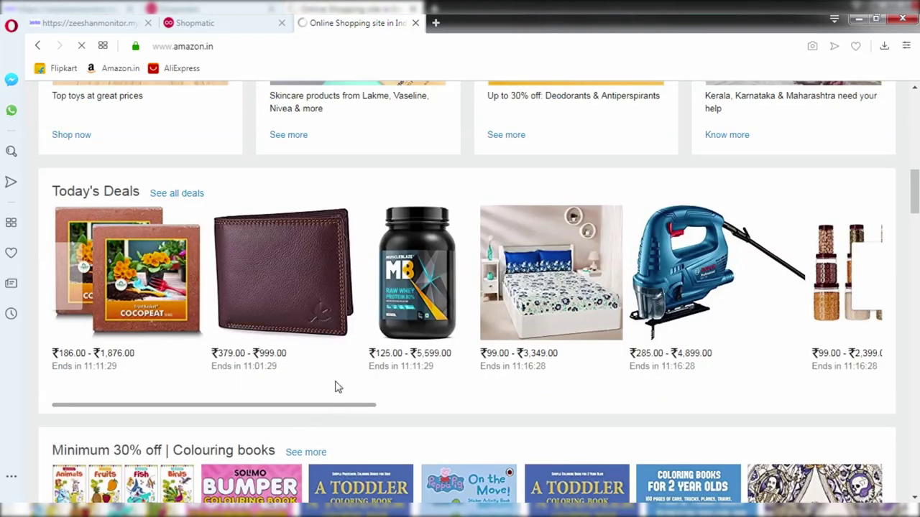
{"action": "scroll", "coordinate": [337, 387], "scroll_direction": "down", "scroll_amount": 5}
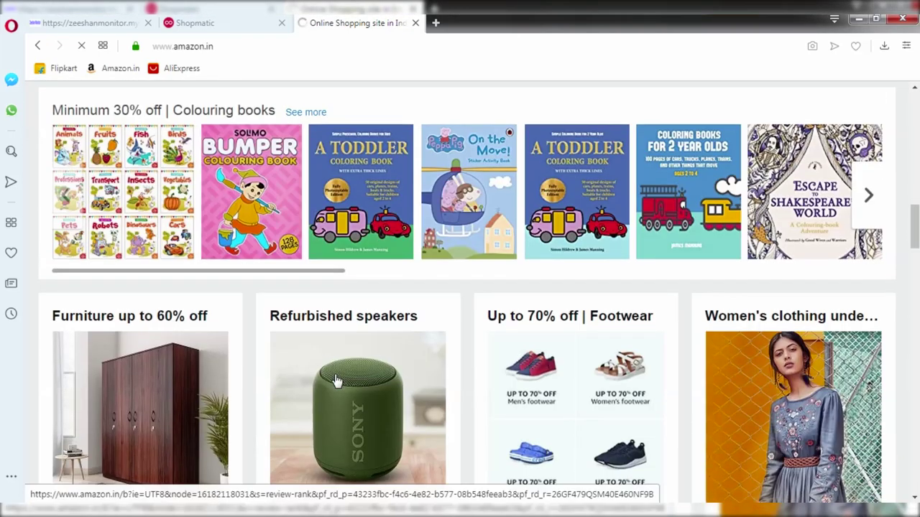
{"action": "scroll", "coordinate": [336, 381], "scroll_direction": "down", "scroll_amount": 7}
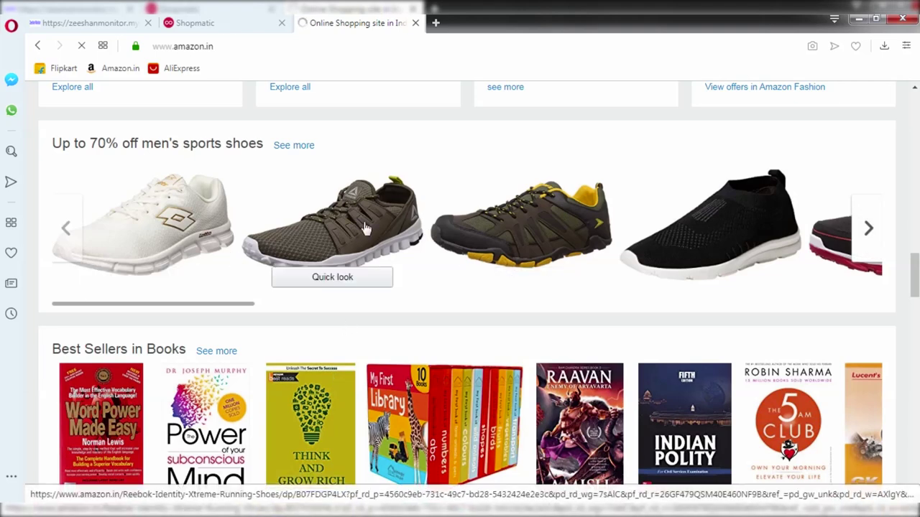
{"action": "scroll", "coordinate": [530, 191], "scroll_direction": "down", "scroll_amount": 1}
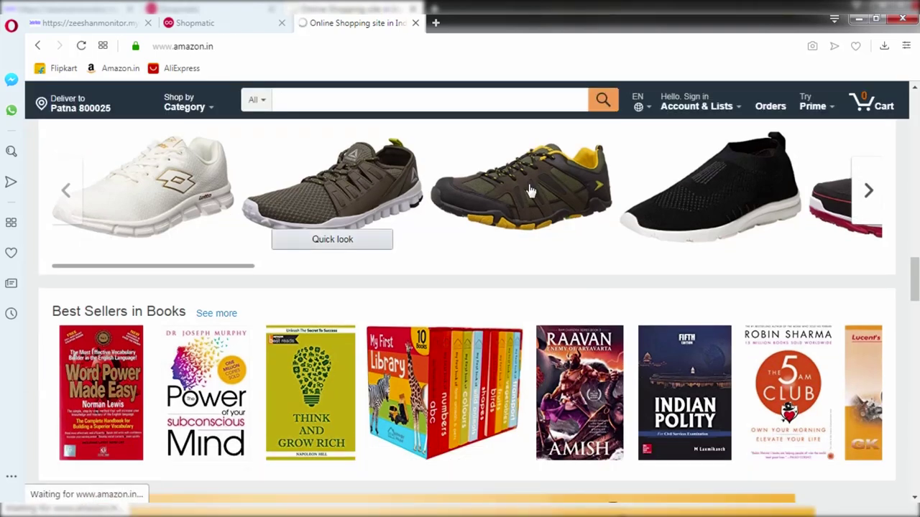
{"action": "left_click", "coordinate": [474, 179]}
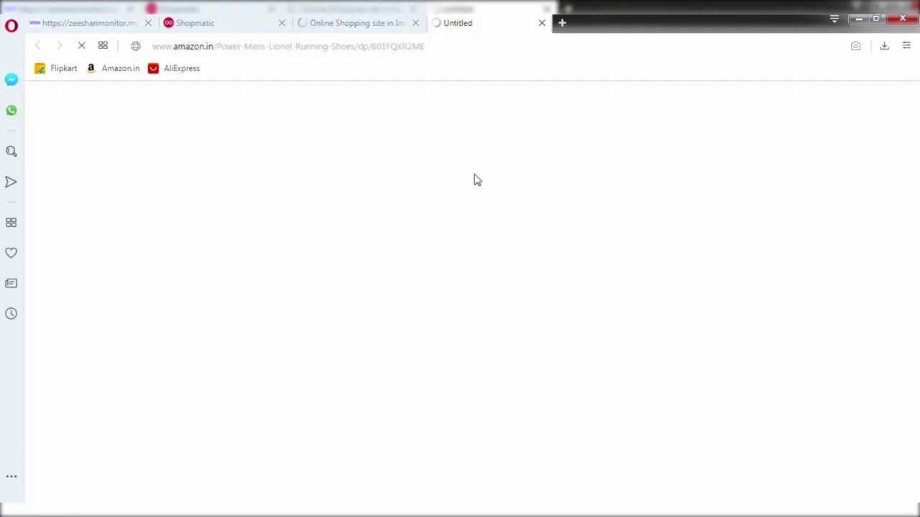
{"action": "left_click", "coordinate": [229, 23]}
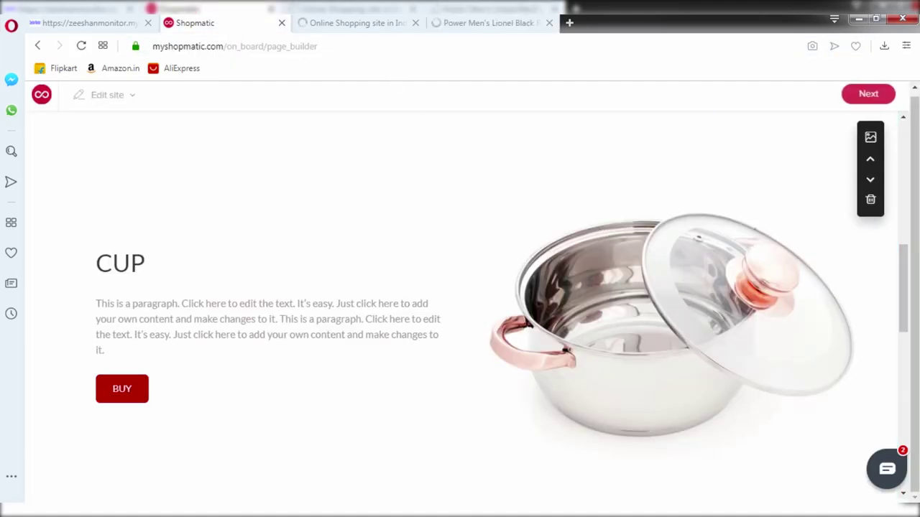
Switch to the Power Men's Lionel Running Shoes tab
{"action": "left_click", "coordinate": [463, 24]}
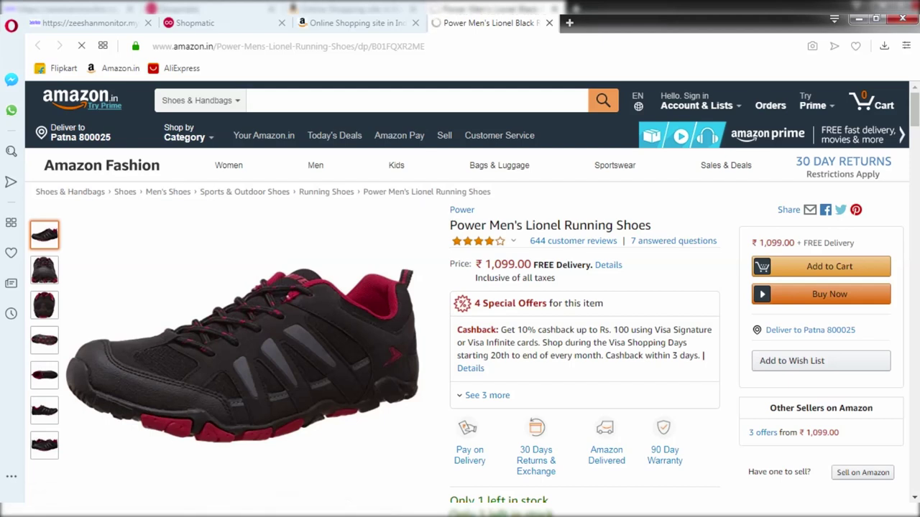
Alt+Tab to the other Chrome window showing the Lionel shoes product page
{"action": "mouse_move", "coordinate": [86, 512]}
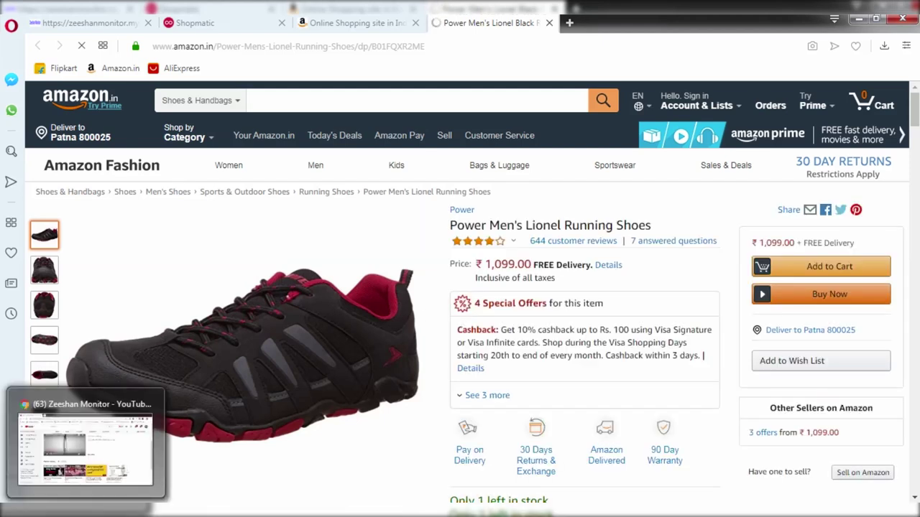
{"action": "mouse_move", "coordinate": [206, 349]}
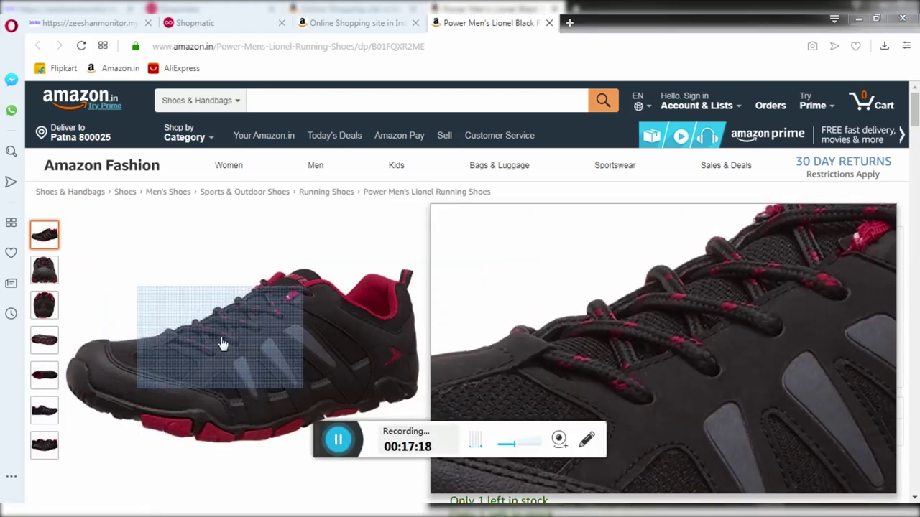
{"action": "key", "text": "alt+Tab"}
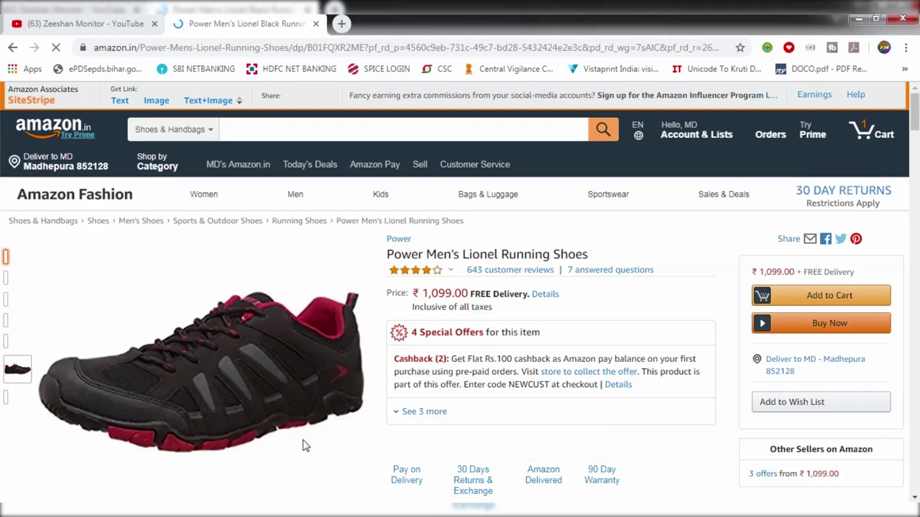
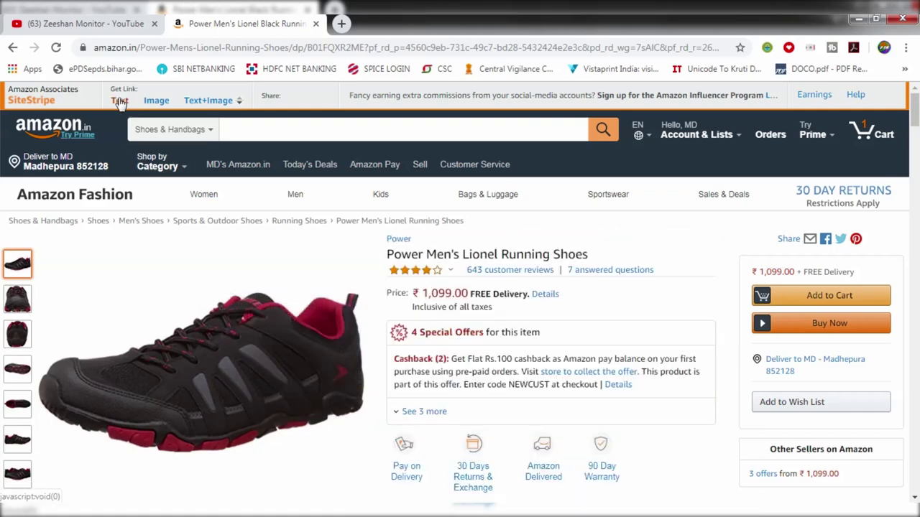
Generate a SiteStripe short text link for the Power Men's Lionel Running Shoes, then return to Shopmatic
{"action": "left_click", "coordinate": [119, 102]}
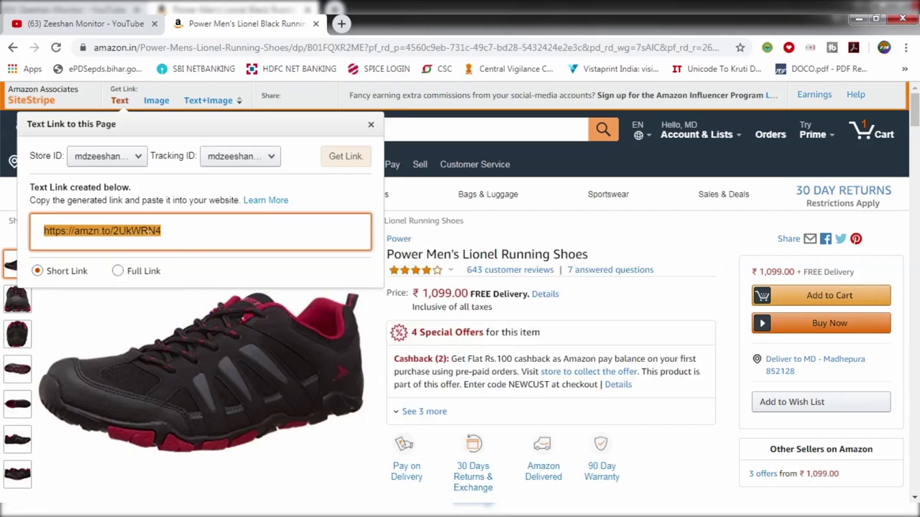
{"action": "key", "text": "alt+Tab"}
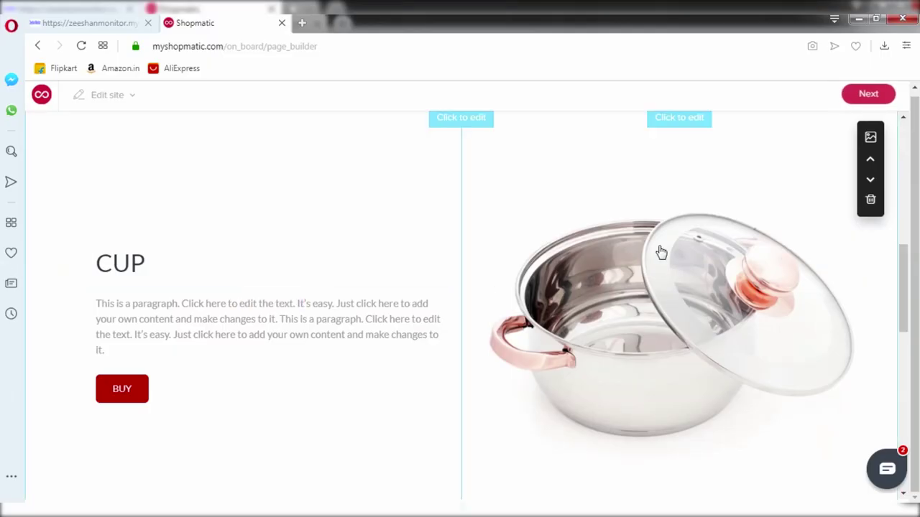
{"action": "left_click", "coordinate": [134, 400]}
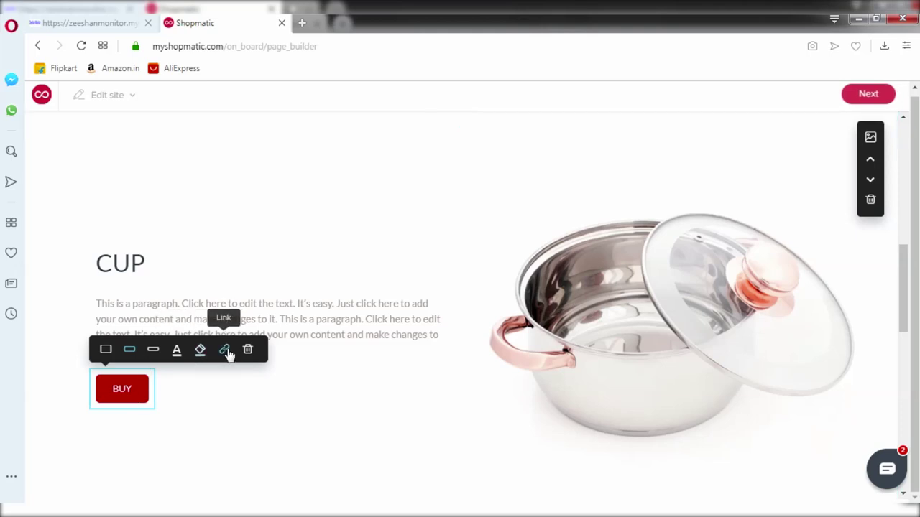
{"action": "left_click", "coordinate": [225, 350]}
{"action": "scroll", "coordinate": [205, 406], "scroll_direction": "down", "scroll_amount": 2}
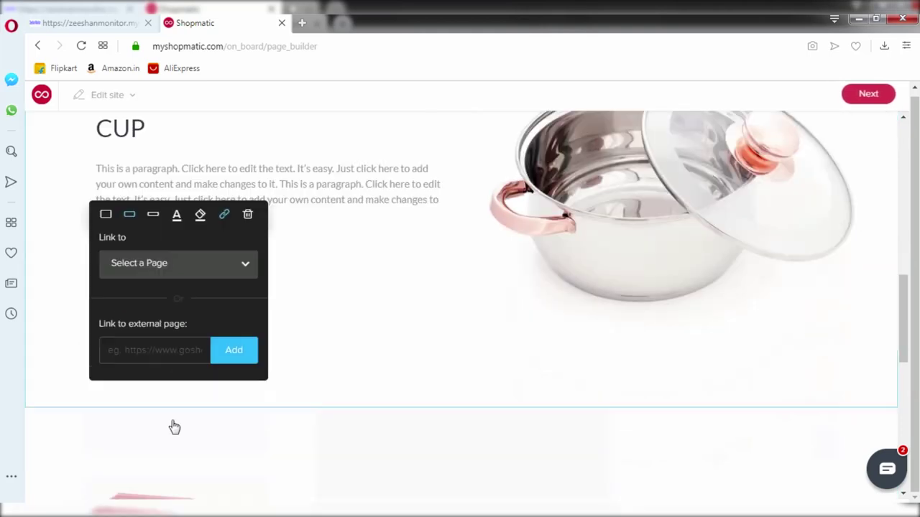
{"action": "left_click", "coordinate": [149, 354]}
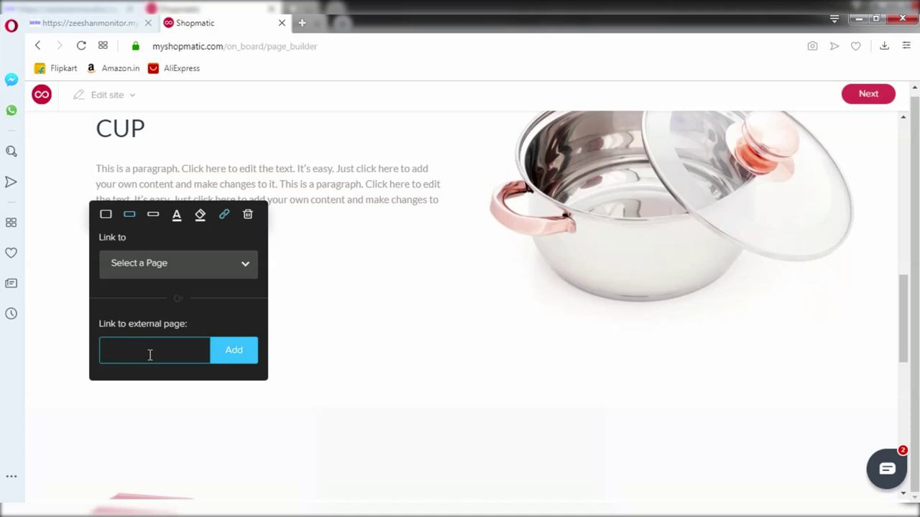
{"action": "key", "text": "ctrl+v"}
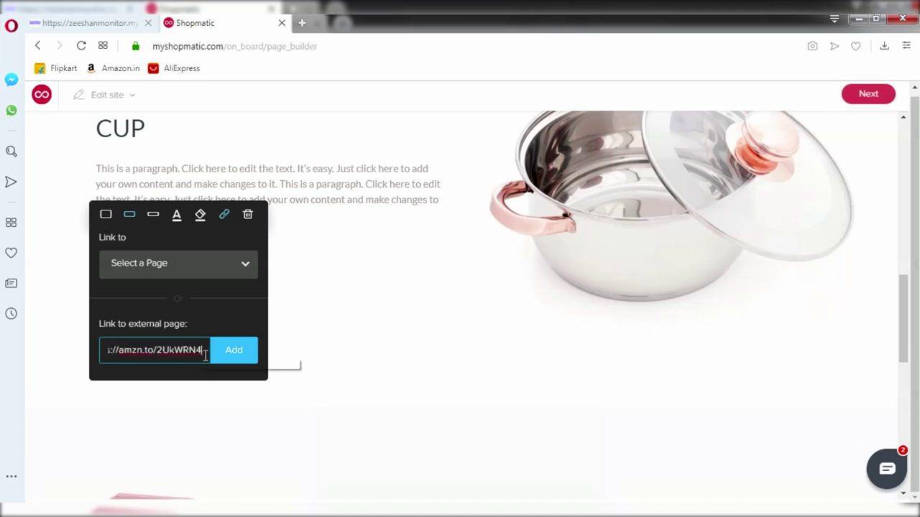
{"action": "left_click", "coordinate": [236, 352]}
{"action": "left_click", "coordinate": [361, 341]}
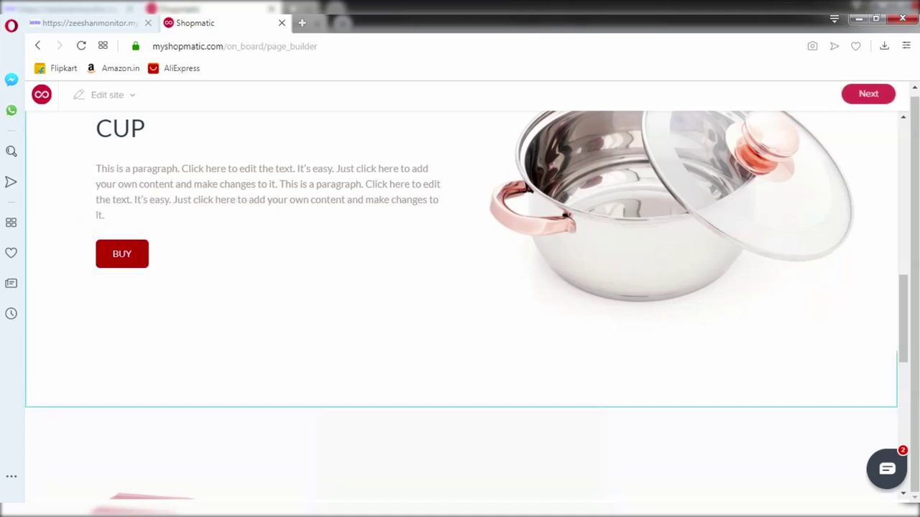
{"action": "scroll", "coordinate": [610, 247], "scroll_direction": "up", "scroll_amount": 1}
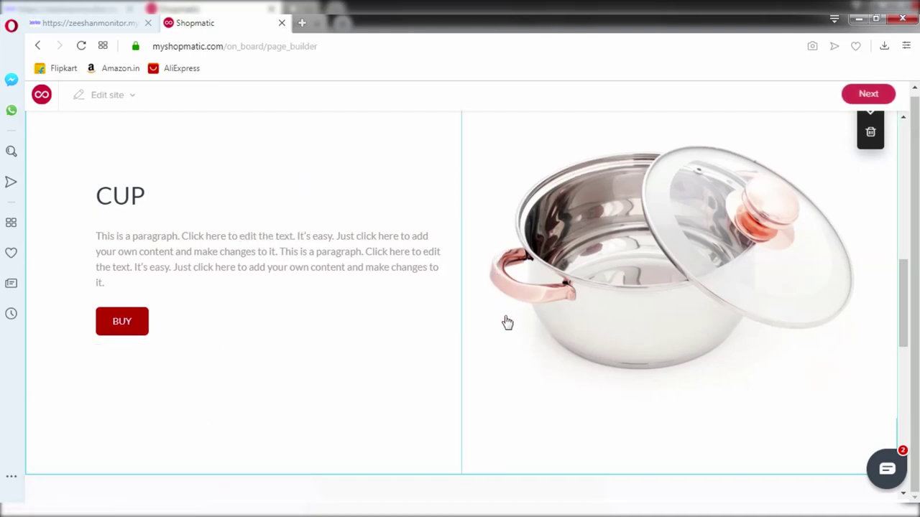
{"action": "scroll", "coordinate": [507, 323], "scroll_direction": "down", "scroll_amount": 2}
{"action": "scroll", "coordinate": [506, 323], "scroll_direction": "down", "scroll_amount": 2}
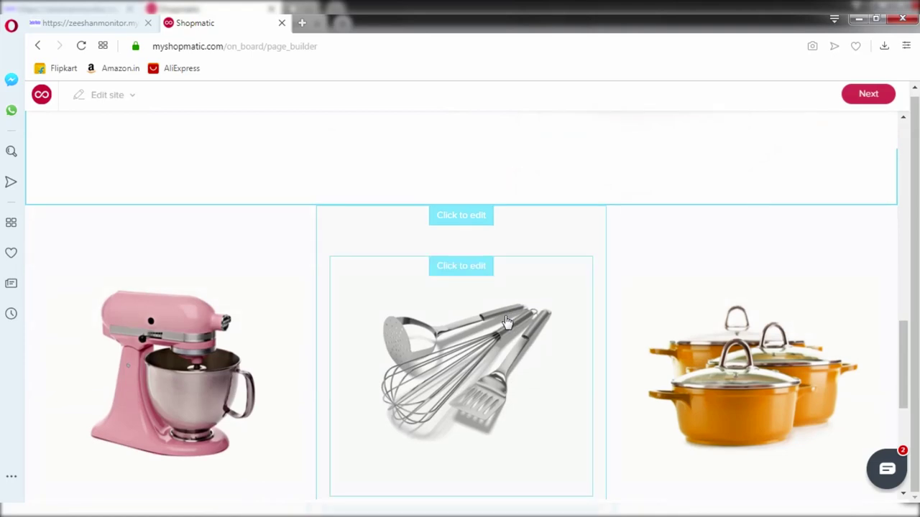
{"action": "scroll", "coordinate": [507, 323], "scroll_direction": "down", "scroll_amount": 5}
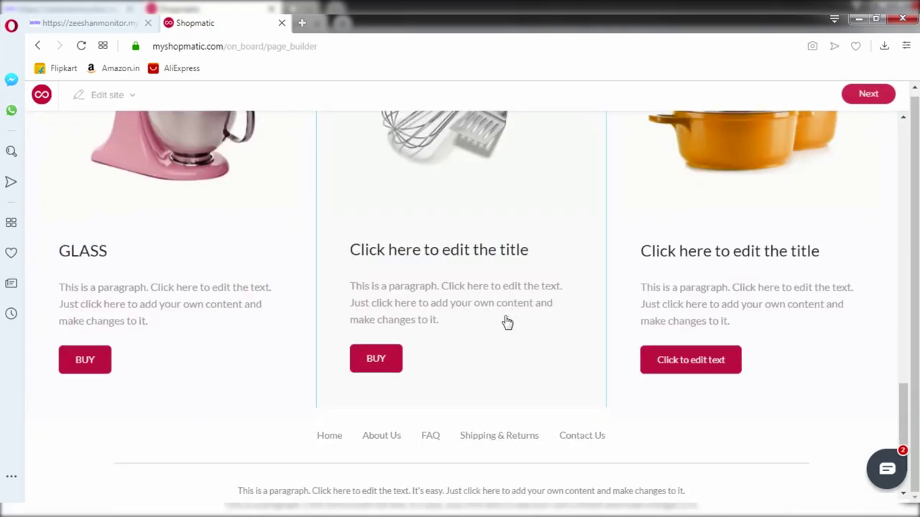
{"action": "scroll", "coordinate": [531, 382], "scroll_direction": "up", "scroll_amount": 4}
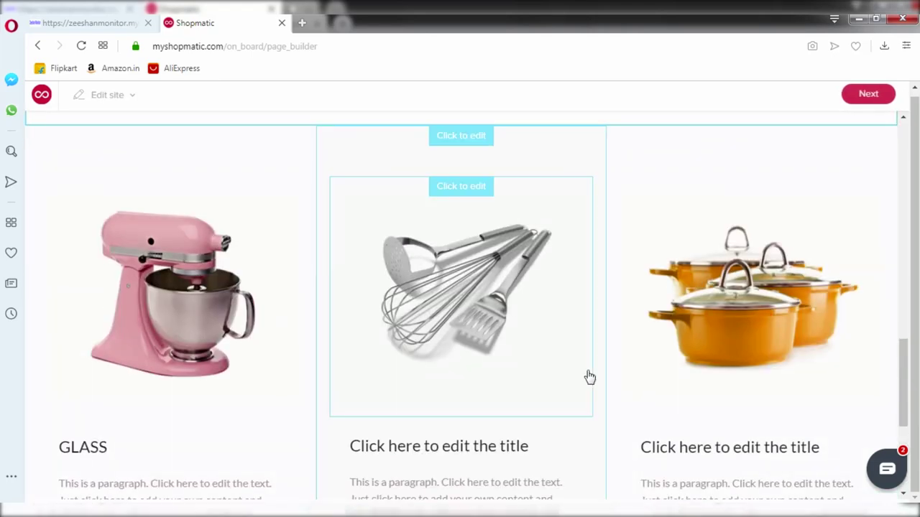
{"action": "scroll", "coordinate": [503, 360], "scroll_direction": "up", "scroll_amount": 3}
{"action": "scroll", "coordinate": [456, 359], "scroll_direction": "down", "scroll_amount": 2}
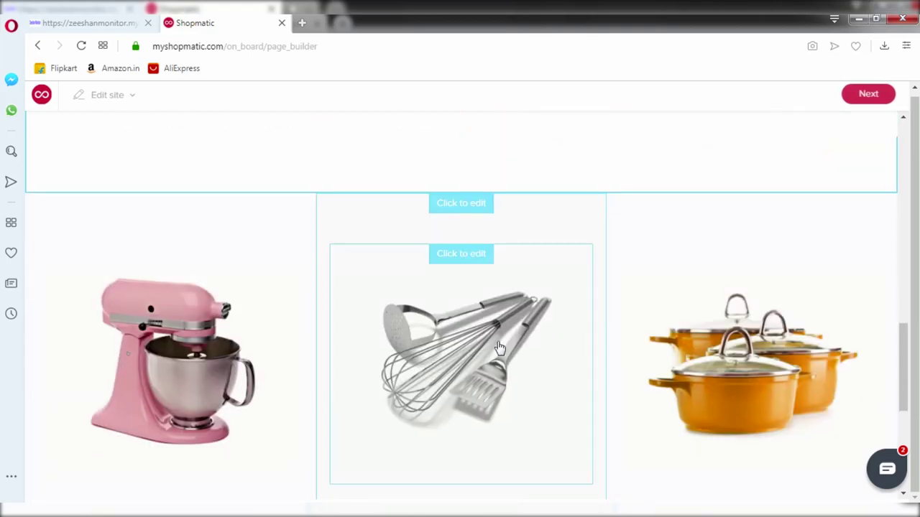
{"action": "scroll", "coordinate": [455, 328], "scroll_direction": "up", "scroll_amount": 2}
{"action": "scroll", "coordinate": [443, 363], "scroll_direction": "up", "scroll_amount": 10}
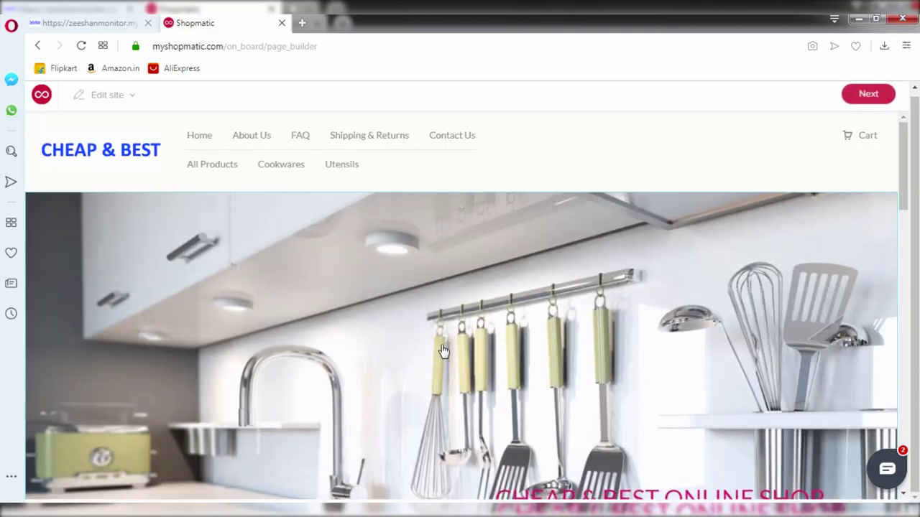
{"action": "left_click", "coordinate": [465, 143]}
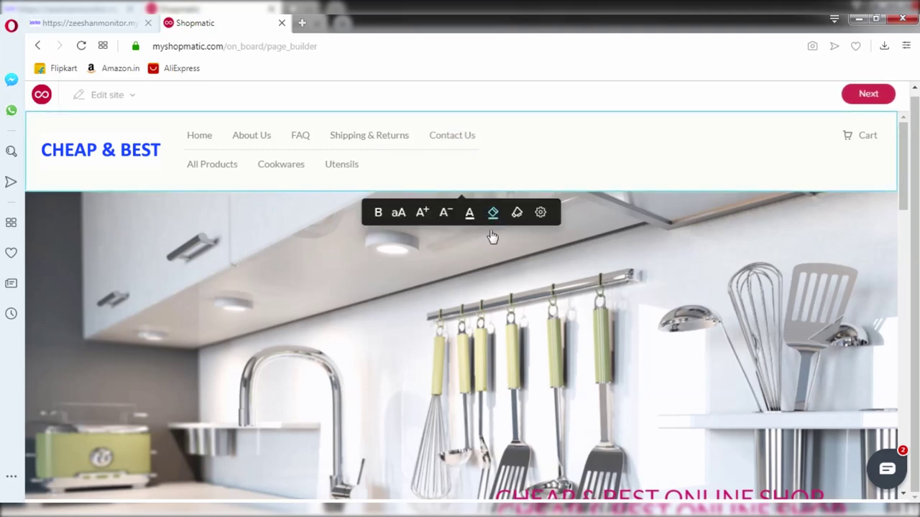
{"action": "scroll", "coordinate": [490, 241], "scroll_direction": "down", "scroll_amount": 3}
{"action": "scroll", "coordinate": [491, 241], "scroll_direction": "down", "scroll_amount": 10}
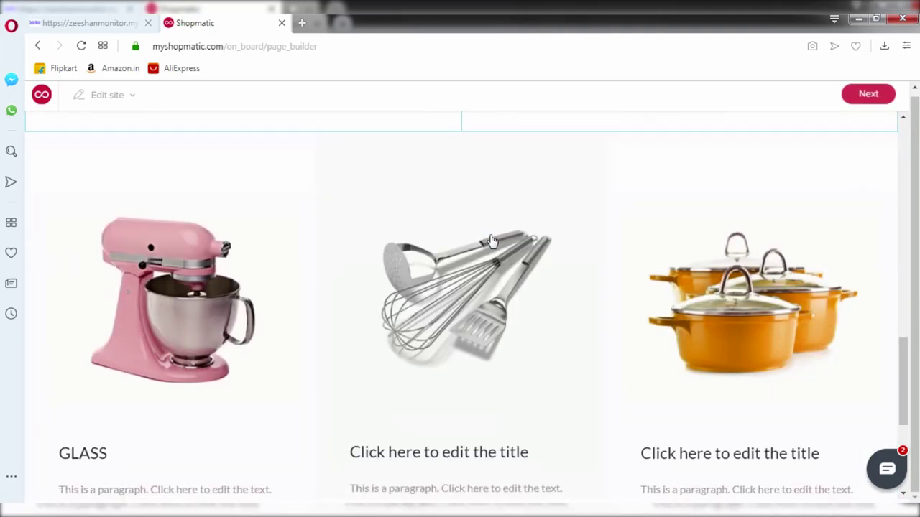
{"action": "scroll", "coordinate": [493, 240], "scroll_direction": "up", "scroll_amount": 10}
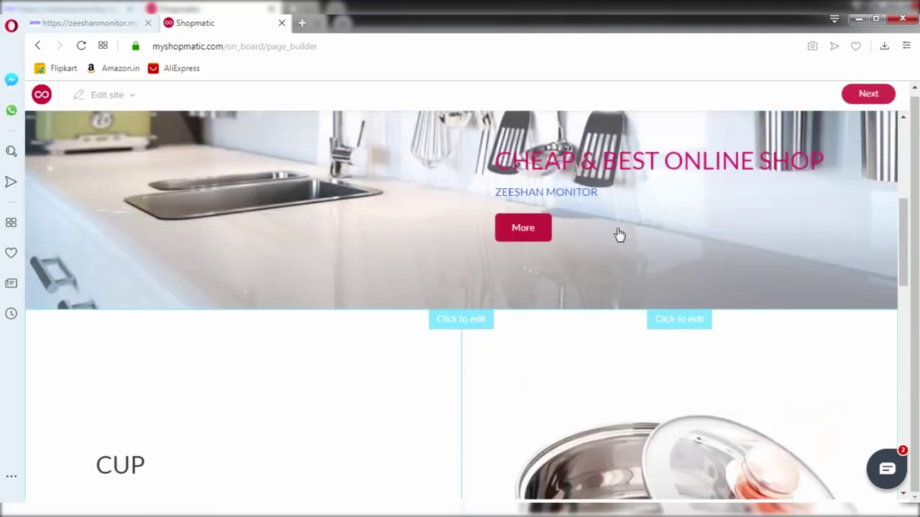
{"action": "scroll", "coordinate": [620, 230], "scroll_direction": "up", "scroll_amount": 3}
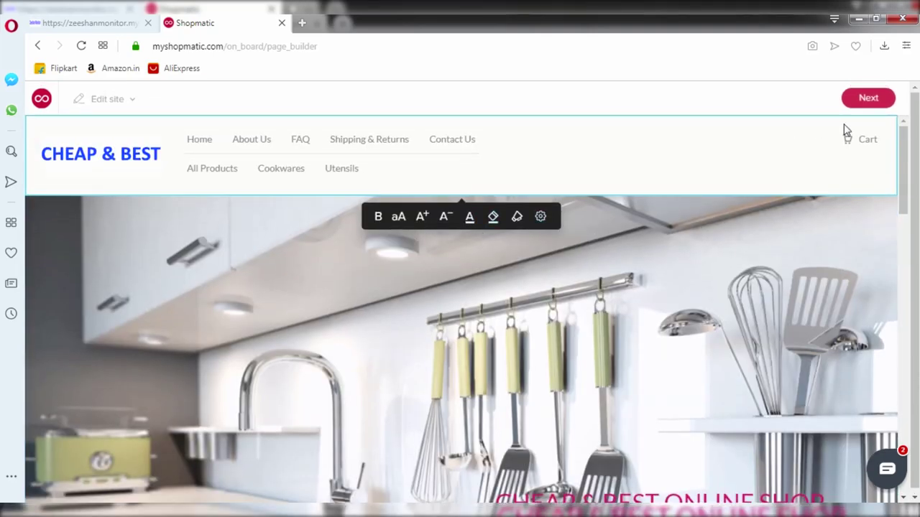
{"action": "left_click", "coordinate": [868, 99]}
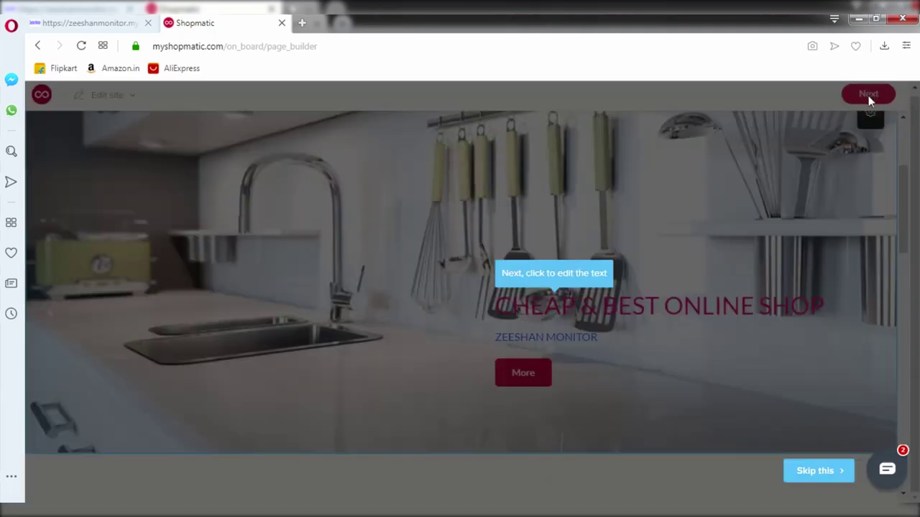
{"action": "left_click", "coordinate": [521, 279]}
{"action": "scroll", "coordinate": [584, 292], "scroll_direction": "down", "scroll_amount": 5}
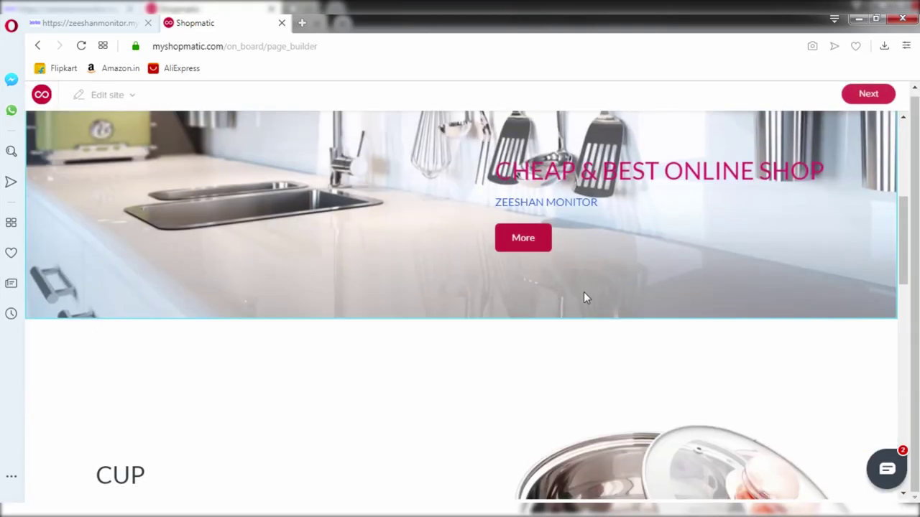
{"action": "scroll", "coordinate": [586, 293], "scroll_direction": "up", "scroll_amount": 6}
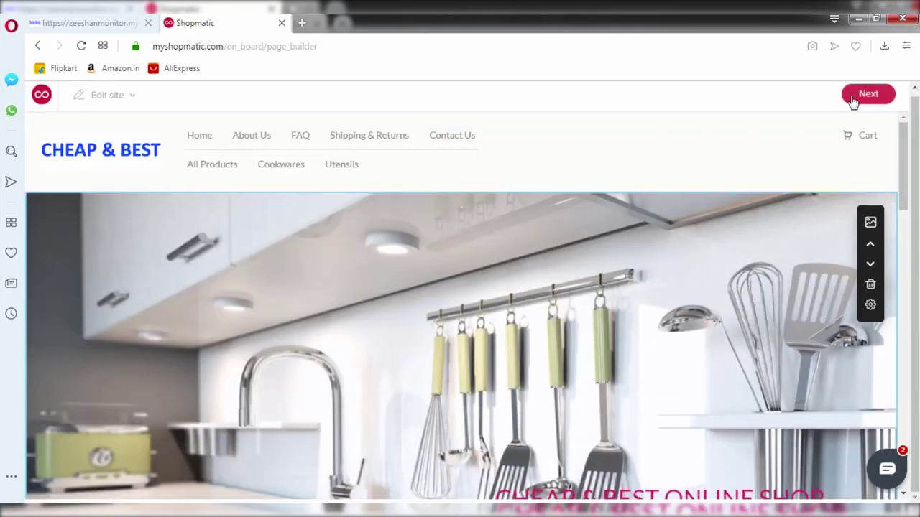
Advance from page editing, via the Contact Us page, to the Domain name step
{"action": "left_click", "coordinate": [867, 95]}
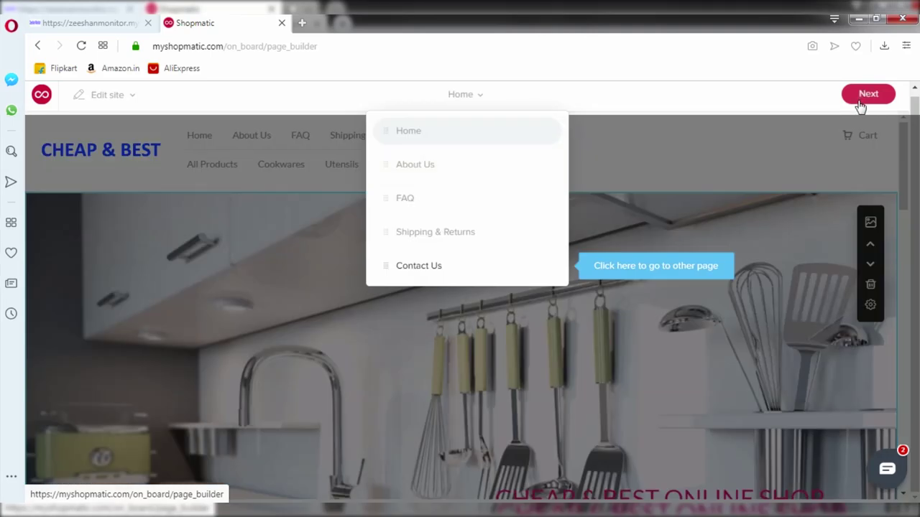
{"action": "left_click", "coordinate": [511, 265]}
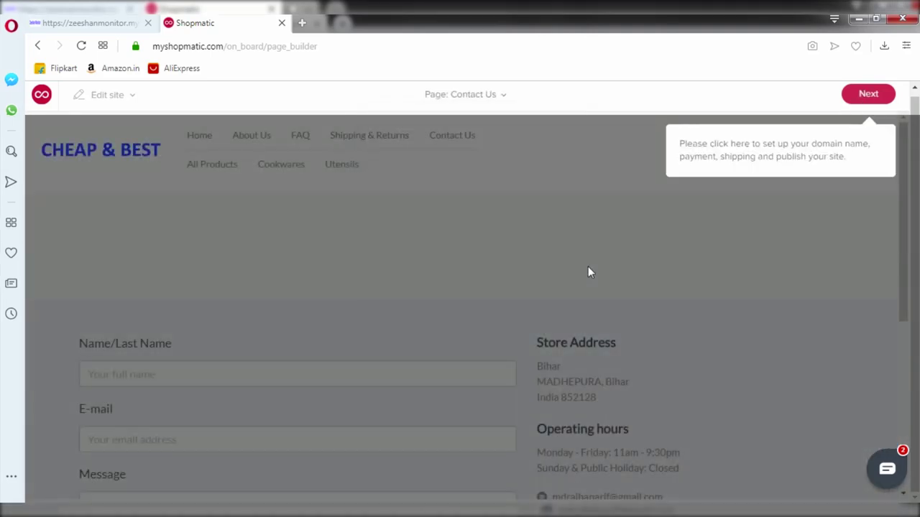
{"action": "left_click", "coordinate": [869, 94]}
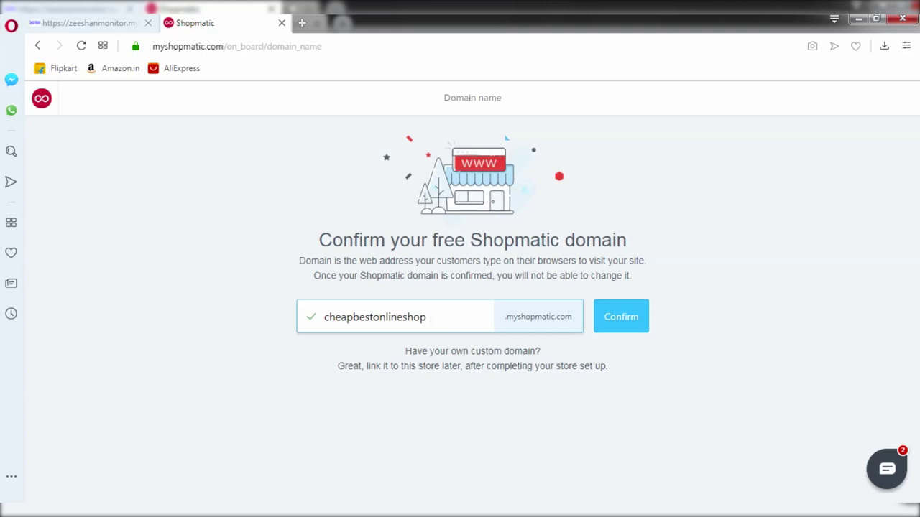
Shorten the free domain to cheapbest.myshopmatic.com and confirm it
{"action": "left_click", "coordinate": [446, 320]}
{"action": "key", "text": "BackSpace"}
{"action": "key", "text": "BackSpace"}
{"action": "key", "text": "BackSpace"}
{"action": "key", "text": "BackSpace"}
{"action": "key", "text": "BackSpace"}
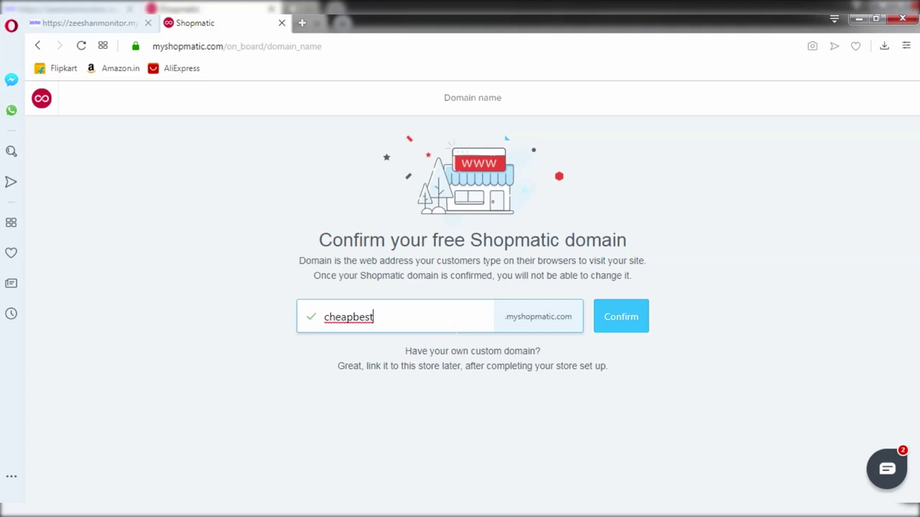
{"action": "left_click", "coordinate": [217, 237]}
{"action": "left_click_drag", "start_coordinate": [433, 241], "coordinate": [530, 242]}
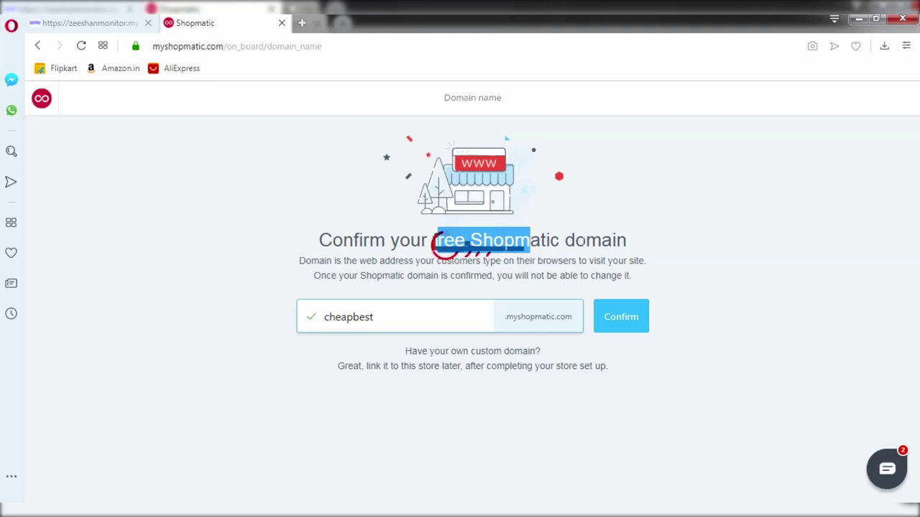
{"action": "left_click", "coordinate": [620, 322]}
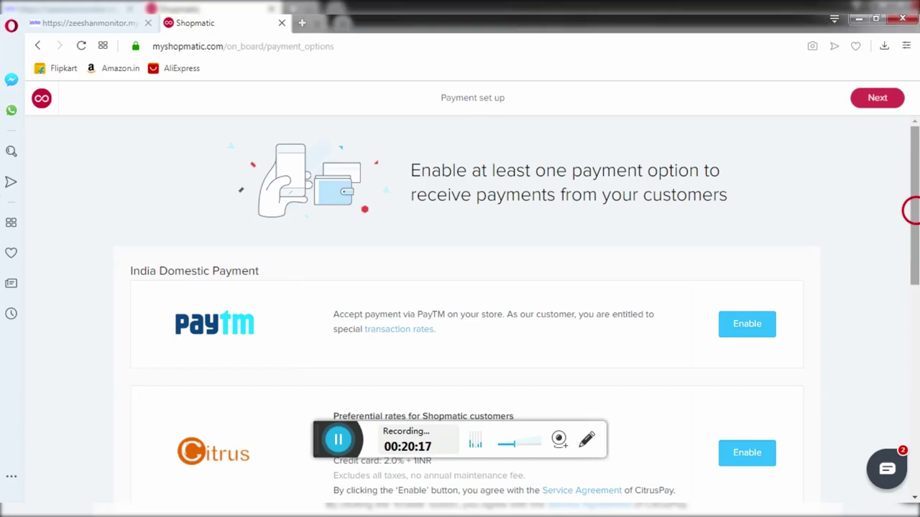
Enable the Cash on delivery payment option on the Payment set up page
{"action": "key", "text": "alt"}
{"action": "key", "text": "Escape"}
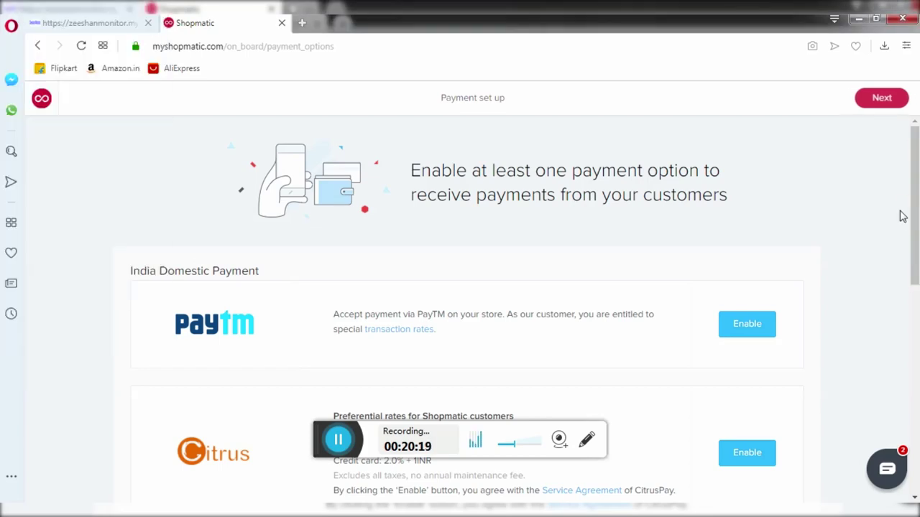
{"action": "left_click", "coordinate": [470, 249]}
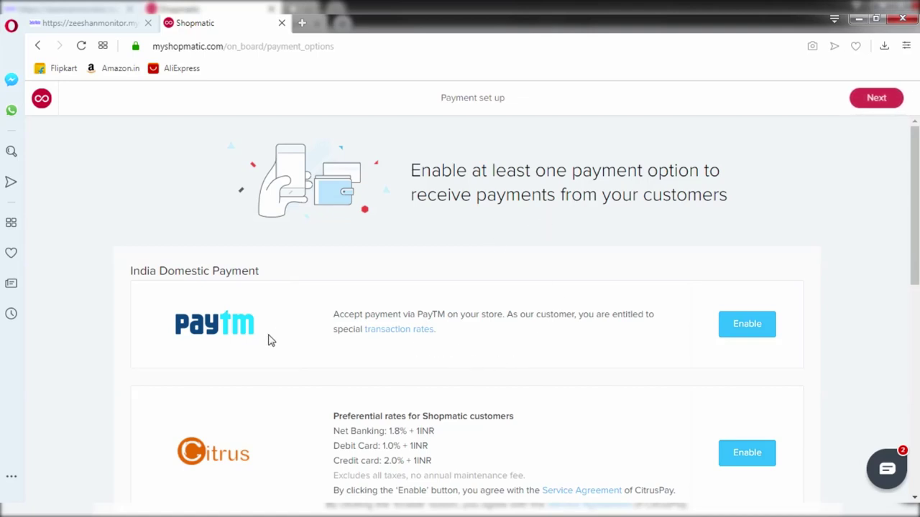
{"action": "scroll", "coordinate": [271, 335], "scroll_direction": "down", "scroll_amount": 2}
{"action": "scroll", "coordinate": [281, 332], "scroll_direction": "down", "scroll_amount": 3}
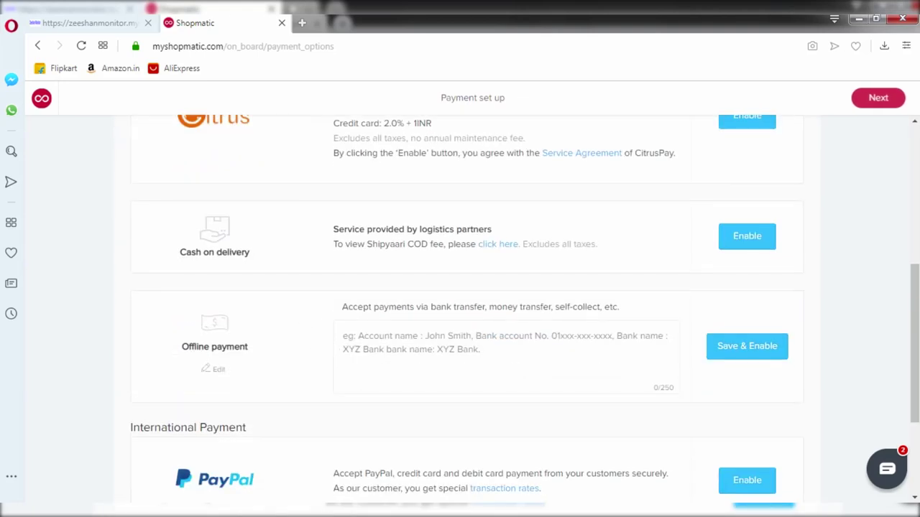
{"action": "scroll", "coordinate": [202, 486], "scroll_direction": "down", "scroll_amount": 1}
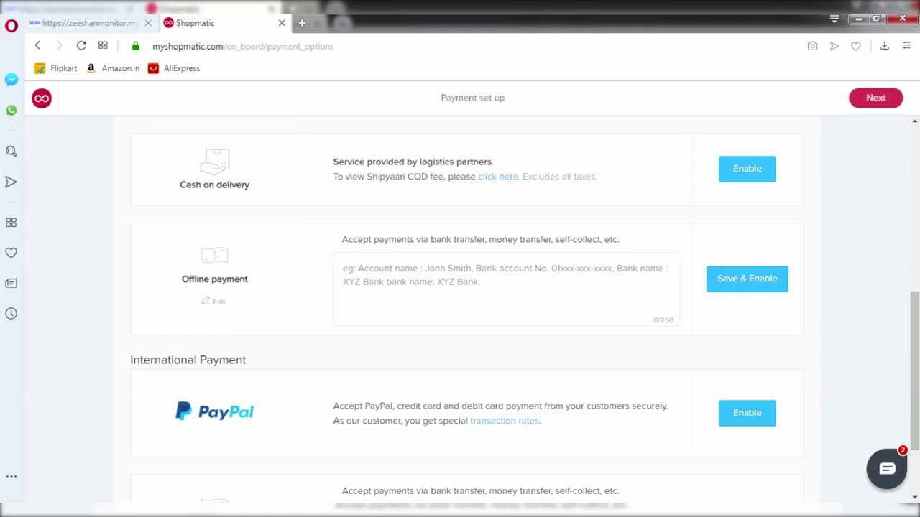
{"action": "scroll", "coordinate": [493, 401], "scroll_direction": "up", "scroll_amount": 1}
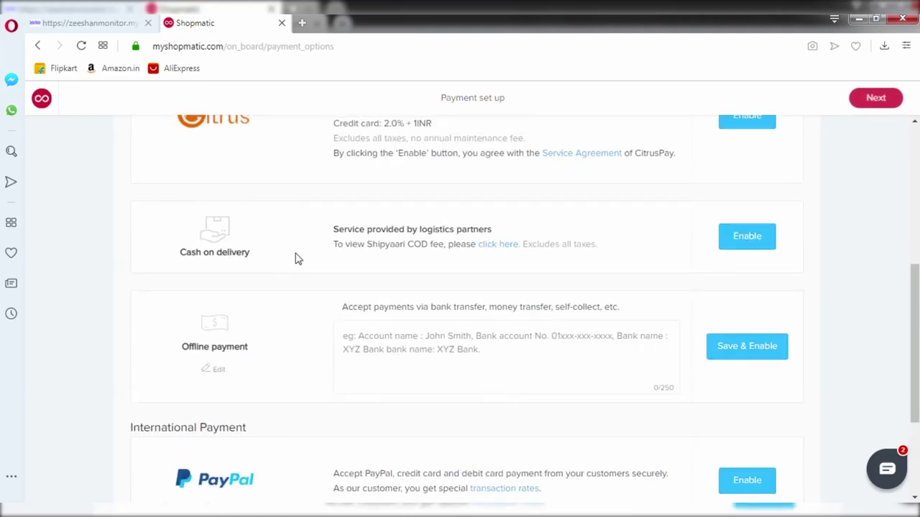
{"action": "left_click", "coordinate": [739, 240]}
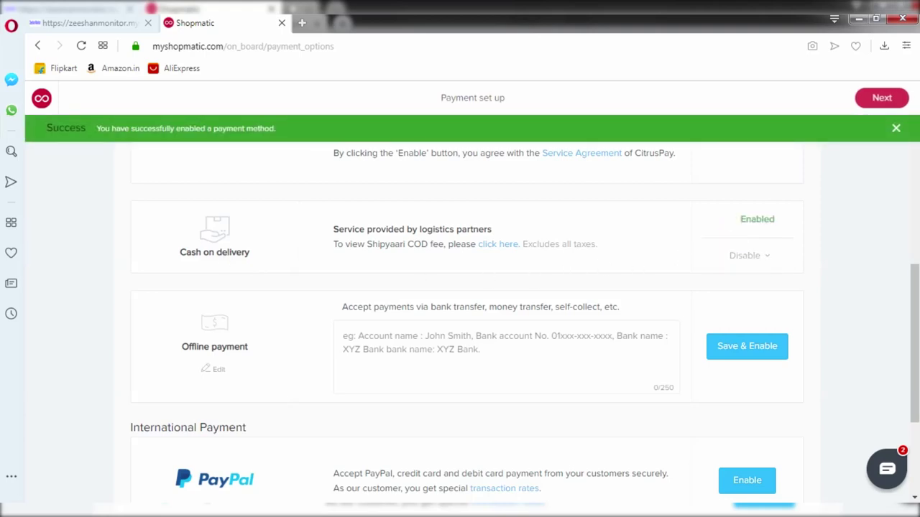
{"action": "scroll", "coordinate": [663, 135], "scroll_direction": "up", "scroll_amount": 3}
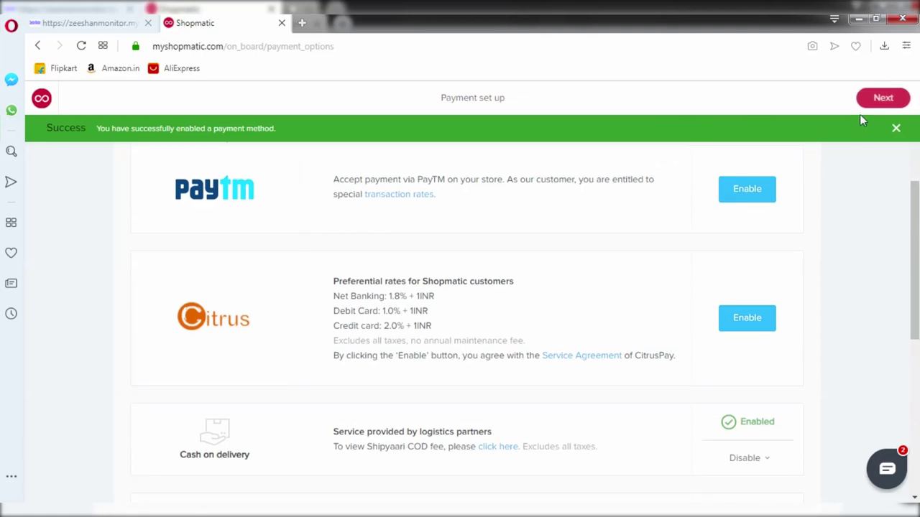
Pass through Shipping set up with own shipping enabled to reach Ready to publish
{"action": "left_click", "coordinate": [879, 101]}
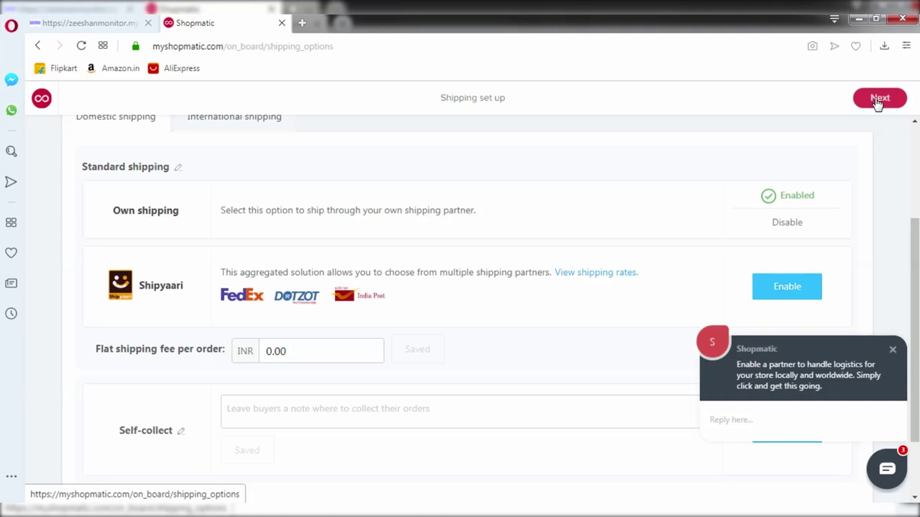
{"action": "scroll", "coordinate": [460, 295], "scroll_direction": "up", "scroll_amount": 2}
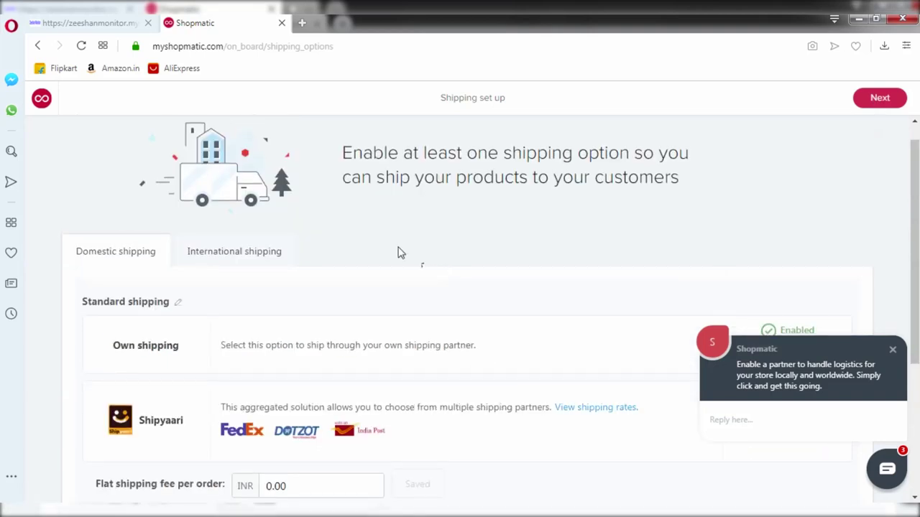
{"action": "scroll", "coordinate": [460, 317], "scroll_direction": "down", "scroll_amount": 3}
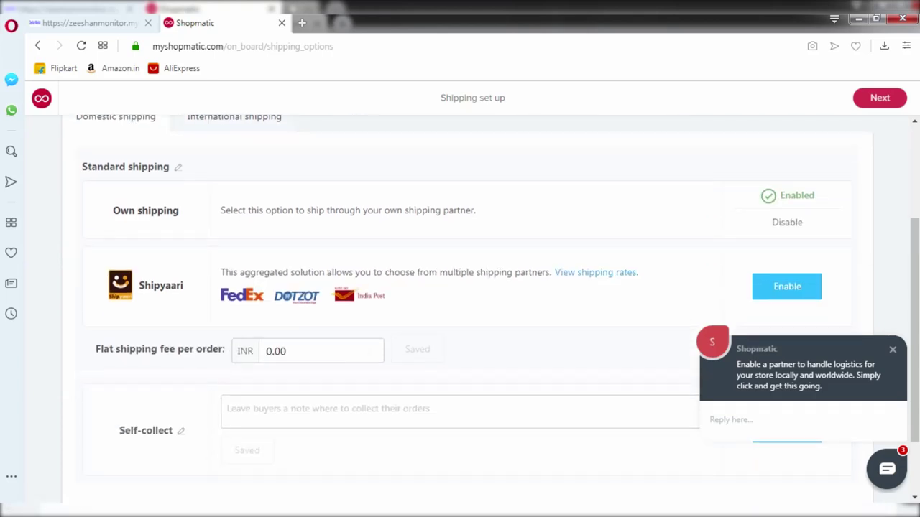
{"action": "scroll", "coordinate": [332, 320], "scroll_direction": "down", "scroll_amount": 1}
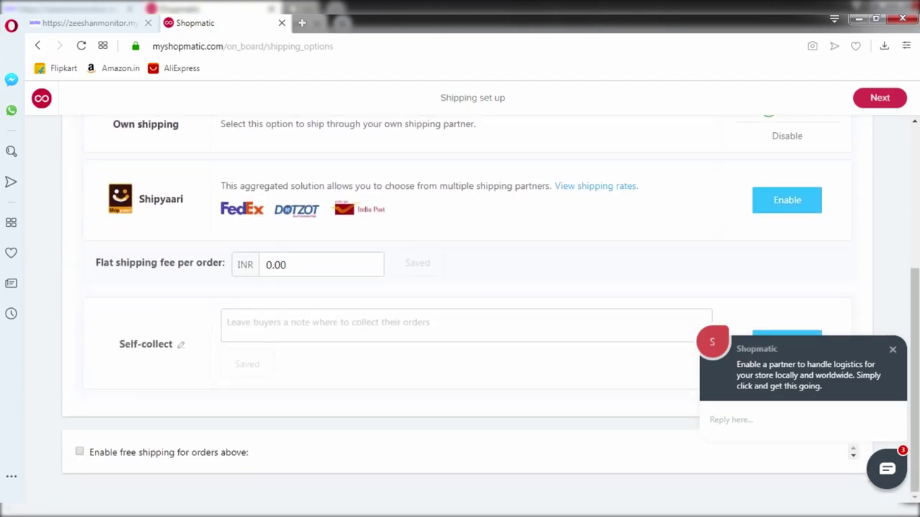
{"action": "scroll", "coordinate": [431, 297], "scroll_direction": "up", "scroll_amount": 3}
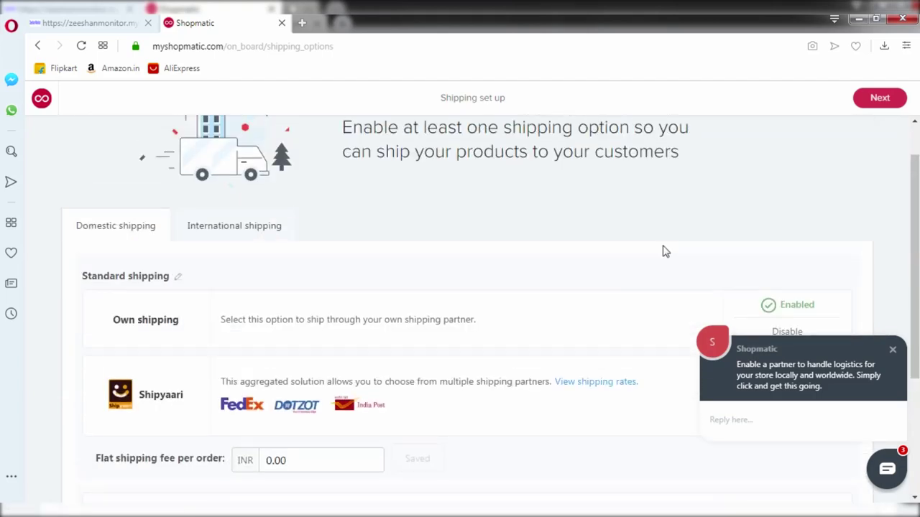
{"action": "left_click", "coordinate": [878, 99]}
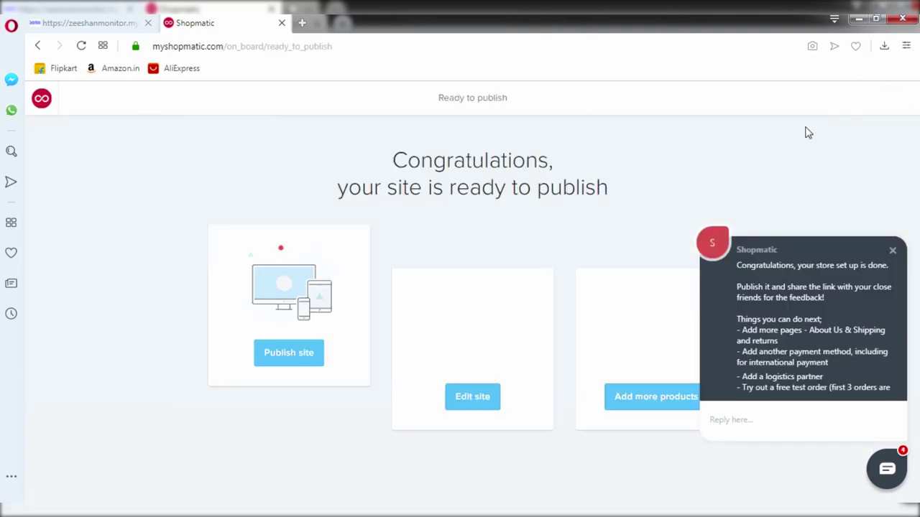
Dismiss the chat popup on the Ready to publish page
{"action": "left_click", "coordinate": [893, 250]}
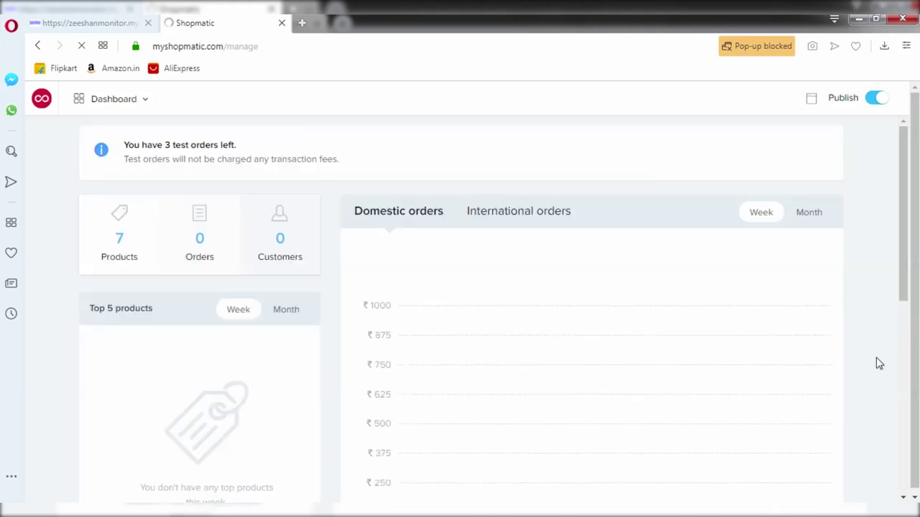
Check the blocked pop-ups, review the dashboard stats (7 products, 0 orders), and open the Dashboard menu
{"action": "left_click", "coordinate": [772, 50]}
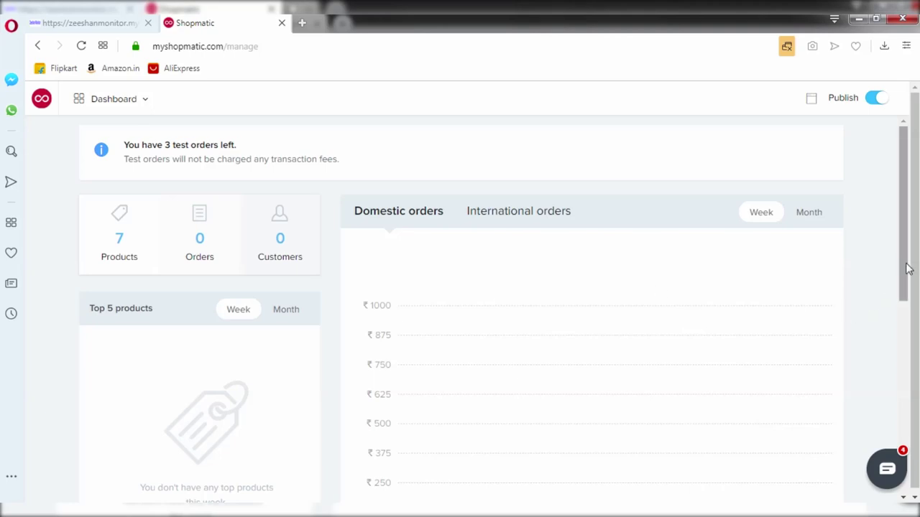
{"action": "left_click_drag", "start_coordinate": [904, 266], "coordinate": [919, 212]}
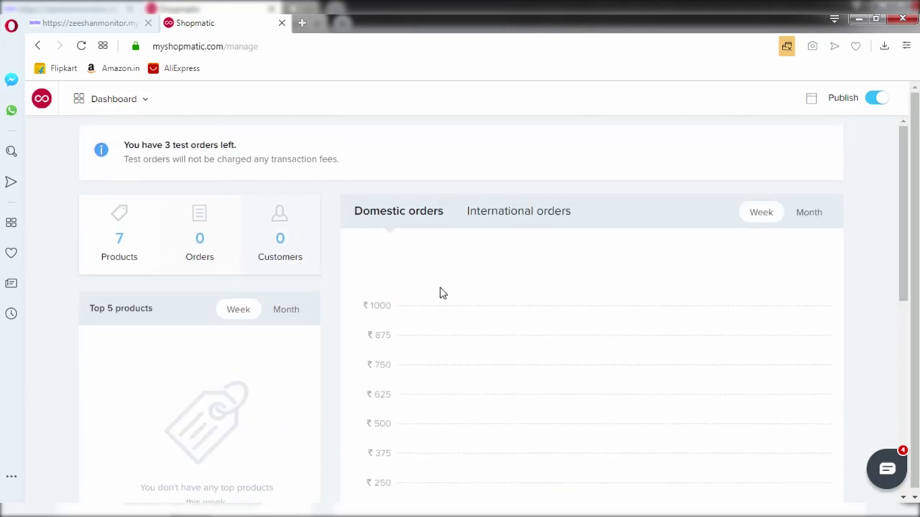
{"action": "scroll", "coordinate": [413, 340], "scroll_direction": "down", "scroll_amount": 2}
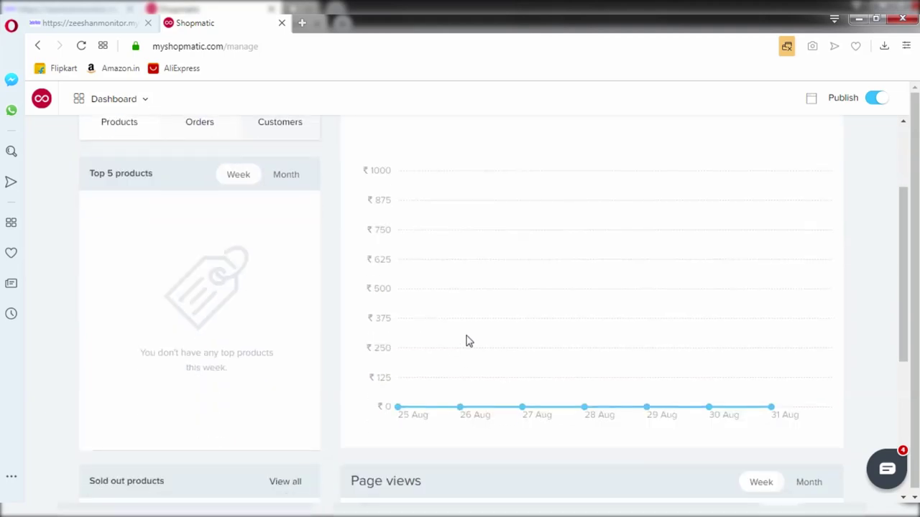
{"action": "scroll", "coordinate": [458, 359], "scroll_direction": "up", "scroll_amount": 2}
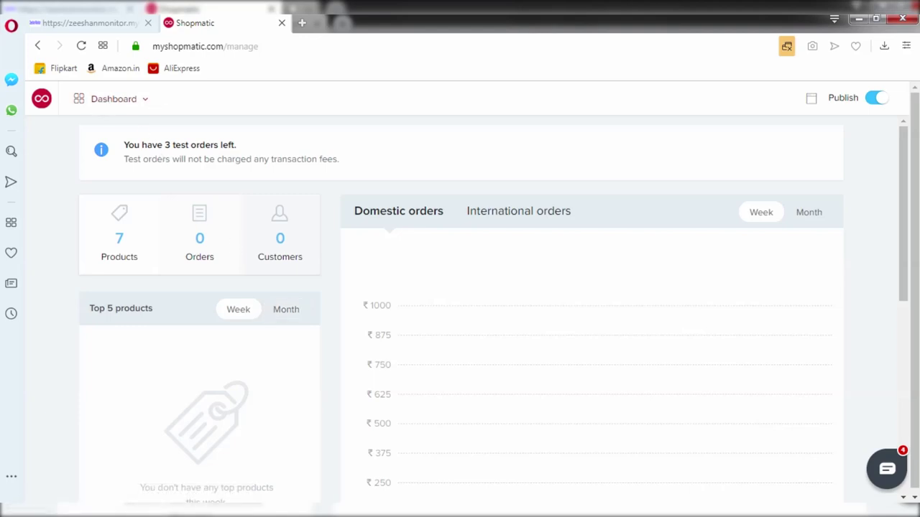
{"action": "left_click", "coordinate": [112, 99]}
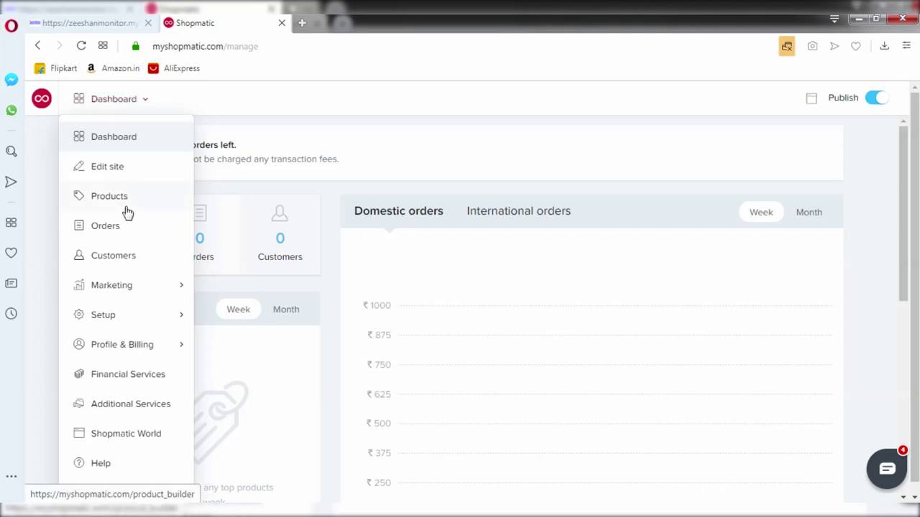
Choose Edit site to reopen the CHEAP & BEST Home page and view device preview options
{"action": "scroll", "coordinate": [126, 212], "scroll_direction": "down", "scroll_amount": 1}
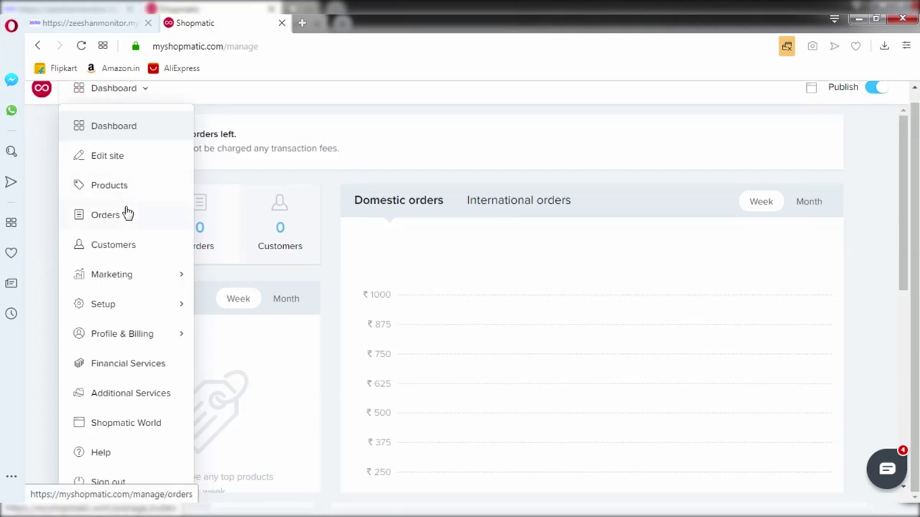
{"action": "scroll", "coordinate": [126, 212], "scroll_direction": "up", "scroll_amount": 1}
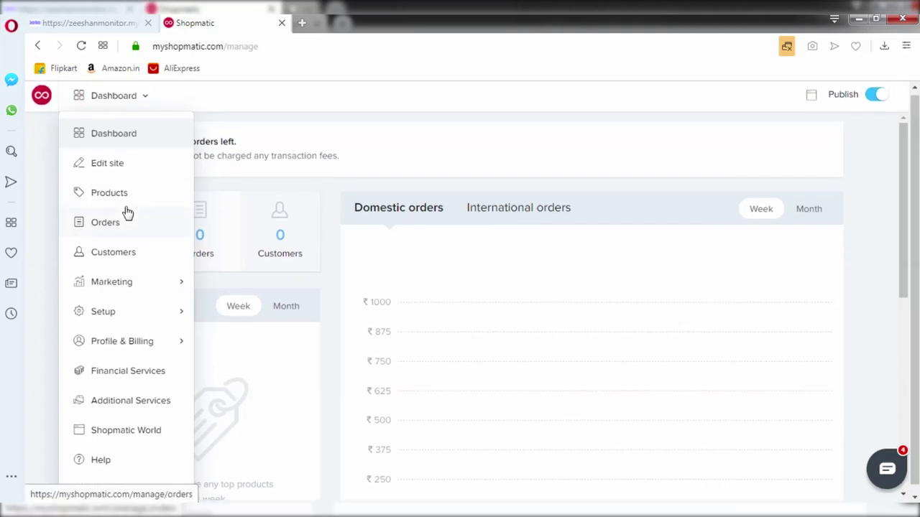
{"action": "left_click", "coordinate": [102, 169]}
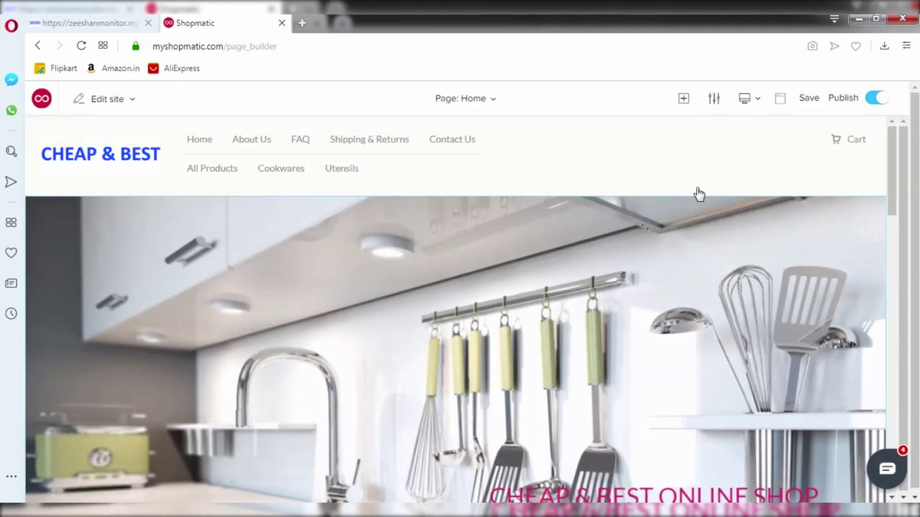
{"action": "left_click", "coordinate": [760, 106]}
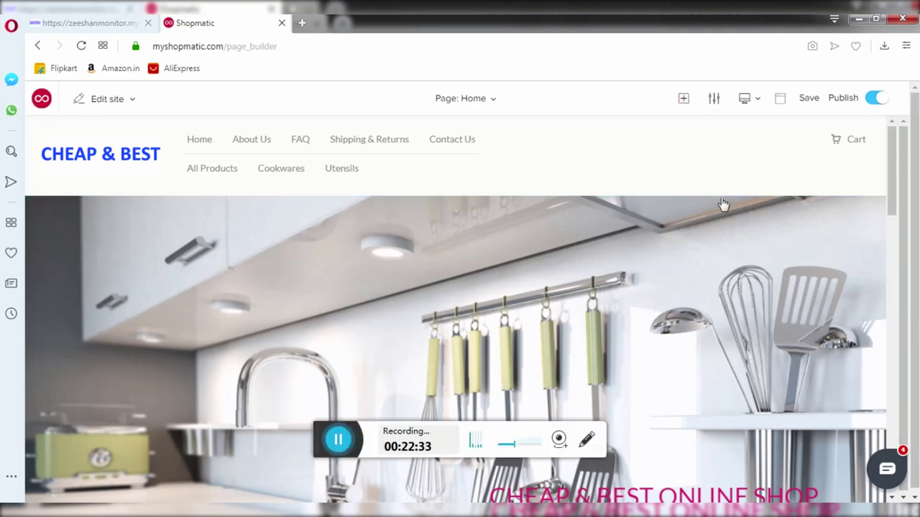
Open the live cheapbest.myshopmatic.com store in a new tab and scroll through it
{"action": "left_click", "coordinate": [781, 105]}
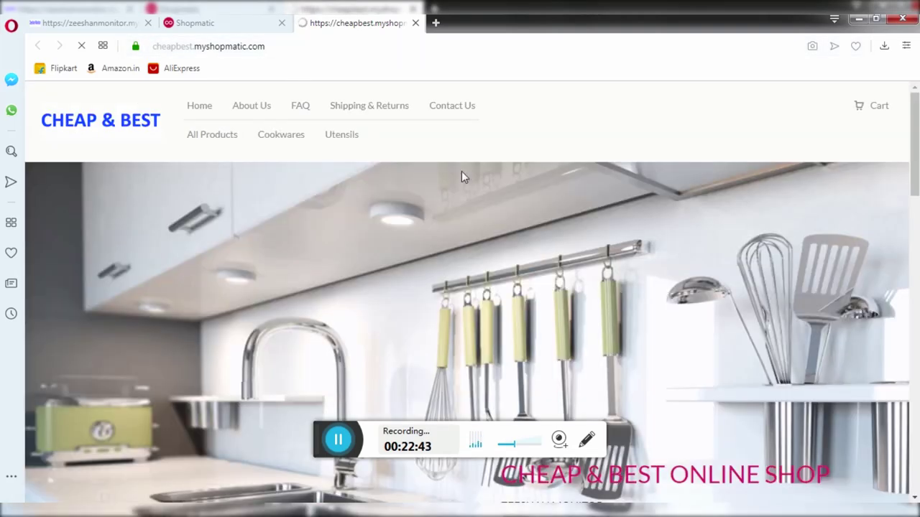
{"action": "scroll", "coordinate": [443, 176], "scroll_direction": "down", "scroll_amount": 1}
{"action": "scroll", "coordinate": [444, 175], "scroll_direction": "down", "scroll_amount": 2}
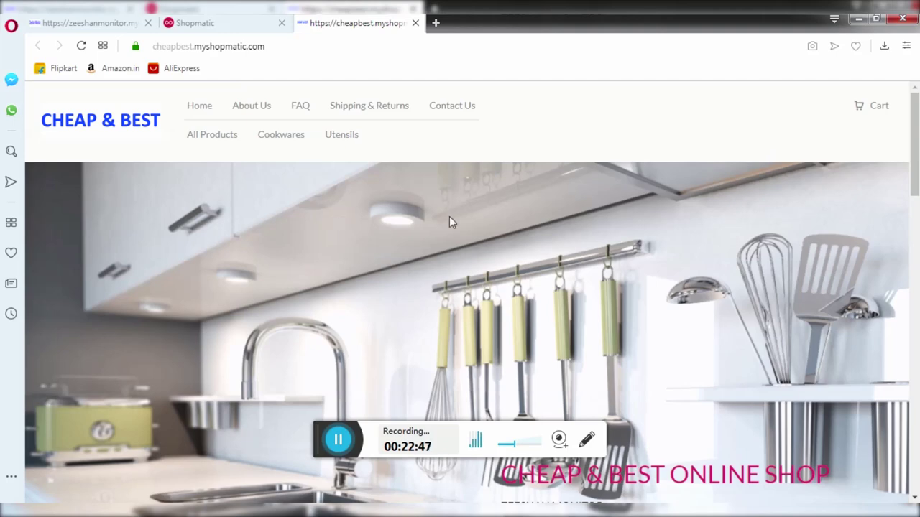
{"action": "scroll", "coordinate": [450, 216], "scroll_direction": "down", "scroll_amount": 4}
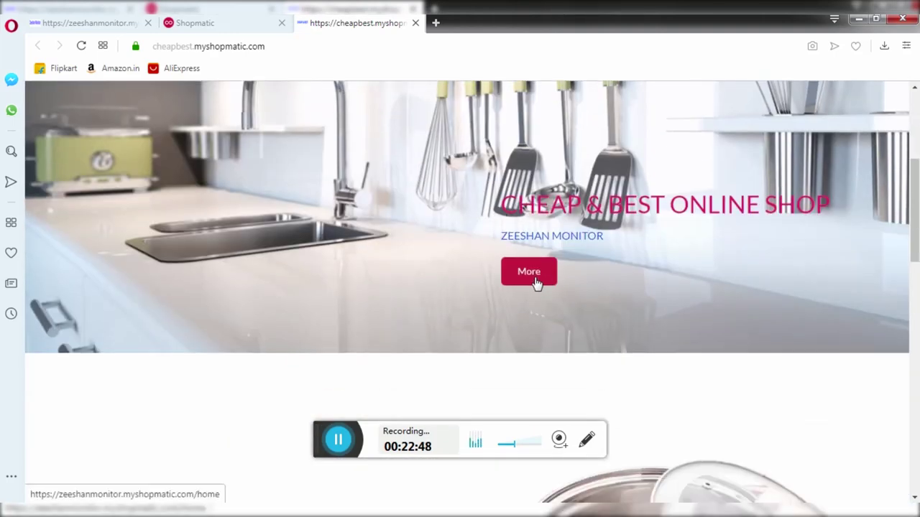
Check the banner's More link, then test the CUP BUY link to Amazon.in
{"action": "left_click", "coordinate": [530, 274]}
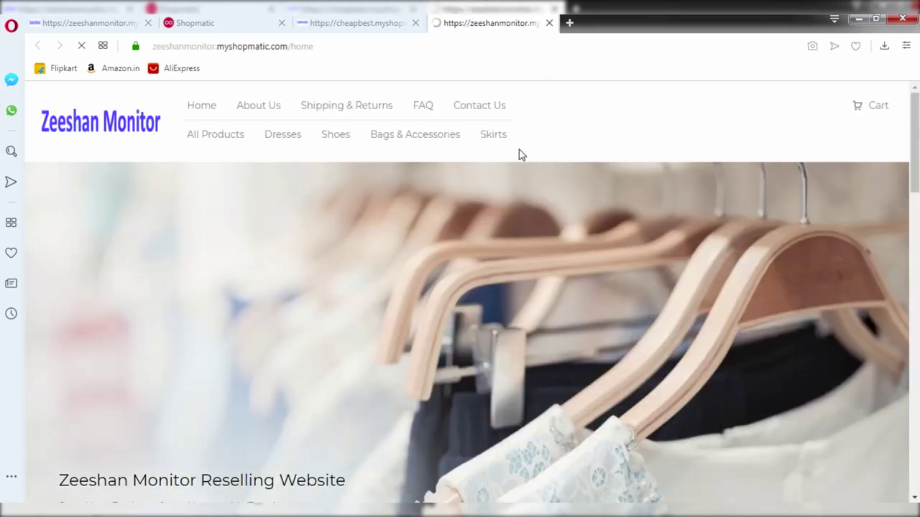
{"action": "left_click", "coordinate": [549, 23]}
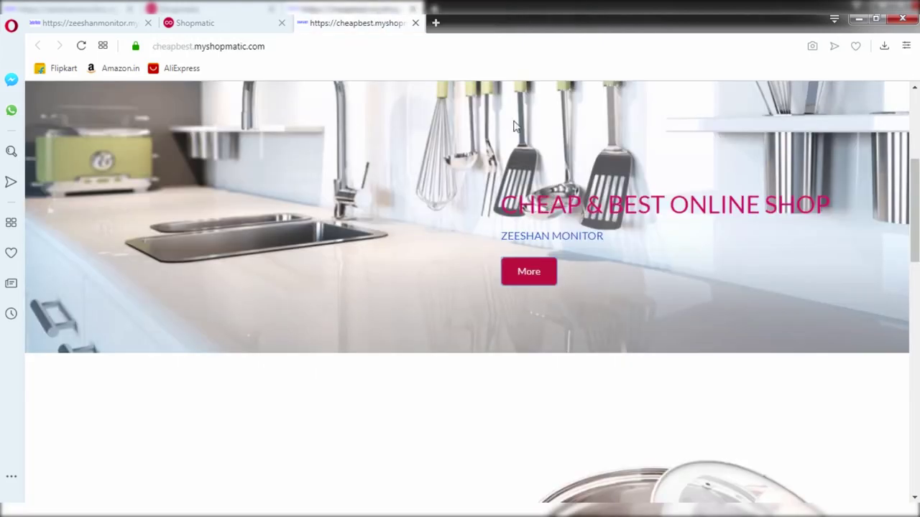
{"action": "scroll", "coordinate": [589, 249], "scroll_direction": "down", "scroll_amount": 4}
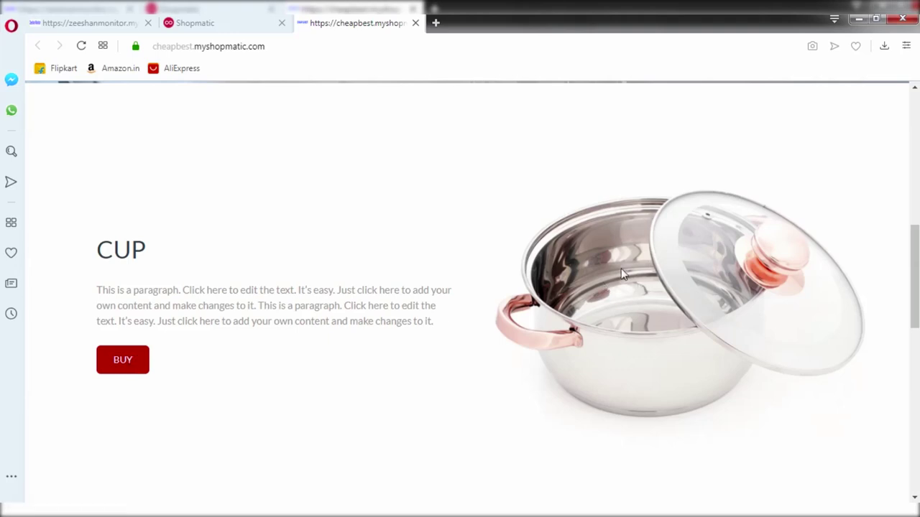
{"action": "left_click", "coordinate": [140, 363]}
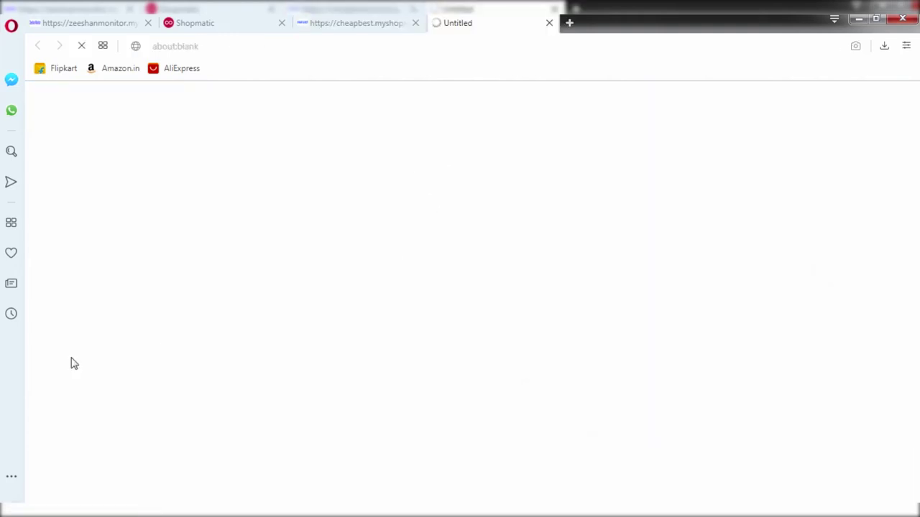